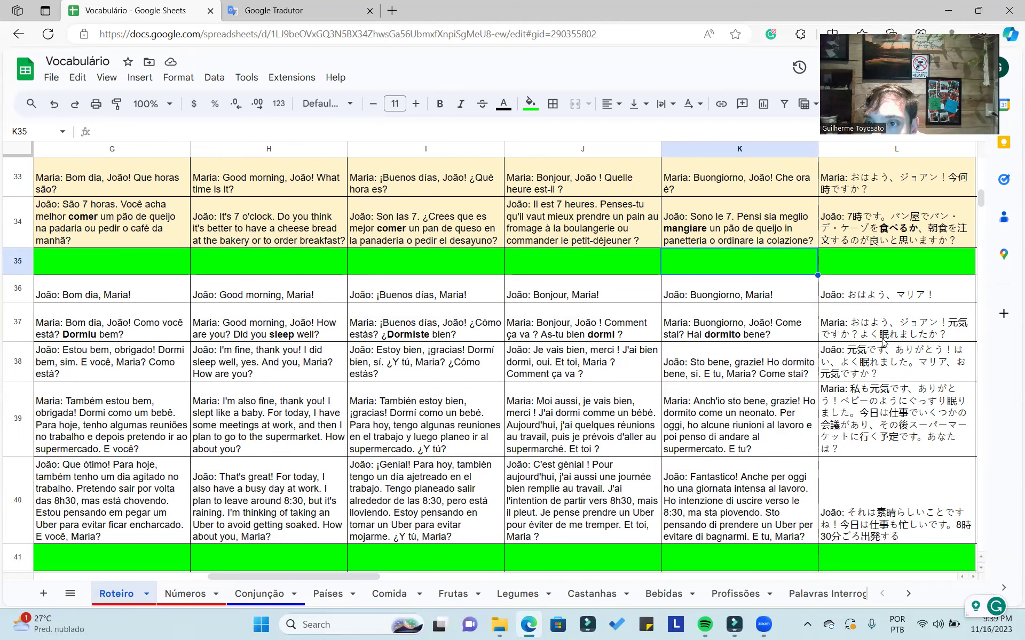
# Step: Translate the Japanese sentence in cell L37 into Portuguese with Google Translate and compare it with the spreadsheet line
pyautogui.click(902, 323)
pyautogui.hotkey('ctrl', 'c')
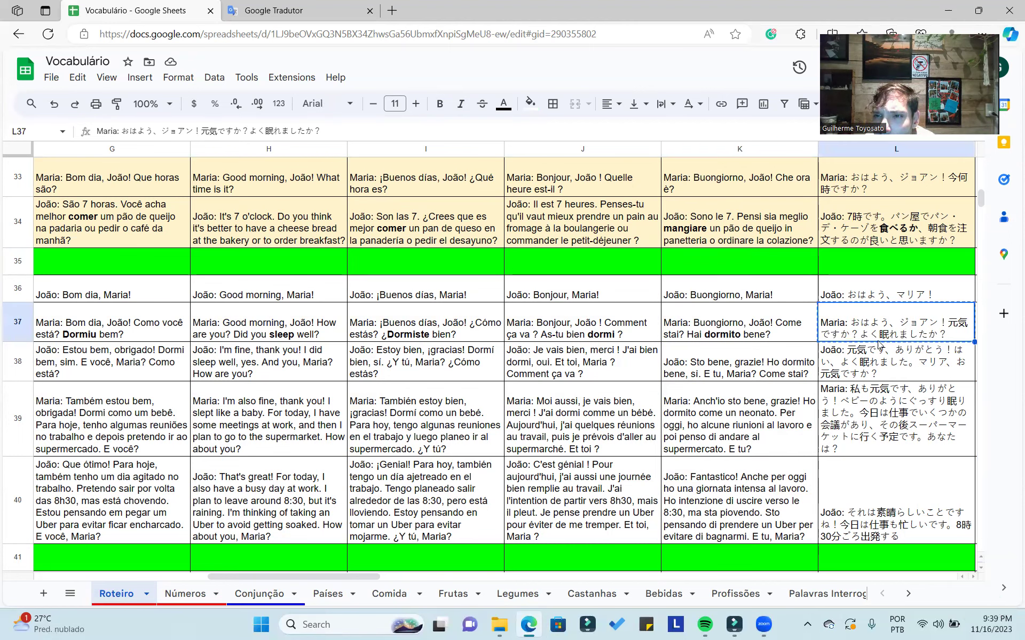
pyautogui.click(294, 14)
pyautogui.click(485, 186)
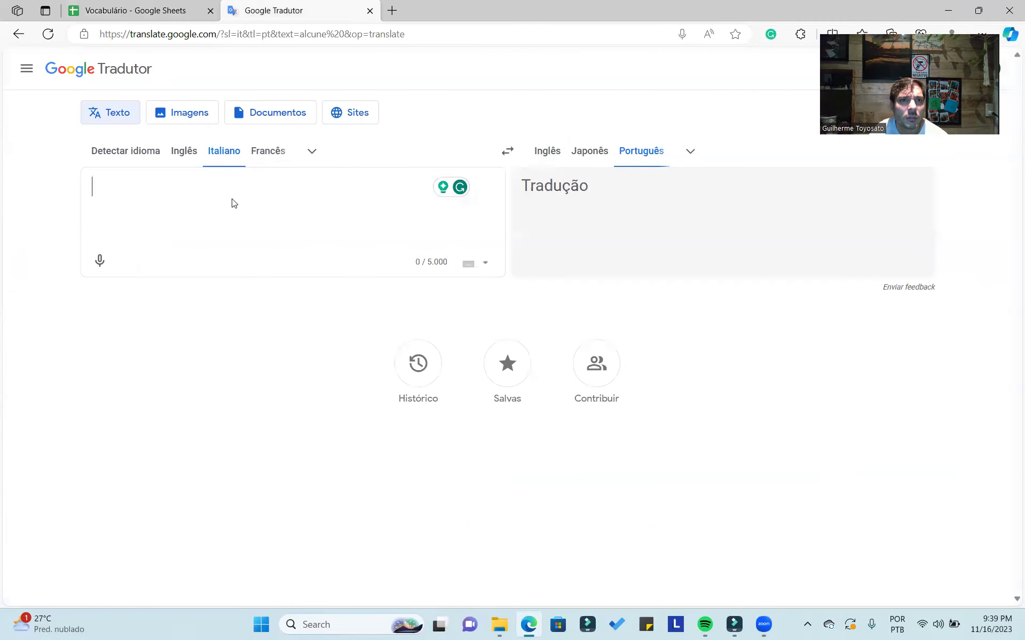
pyautogui.hotkey('ctrl', 'v')
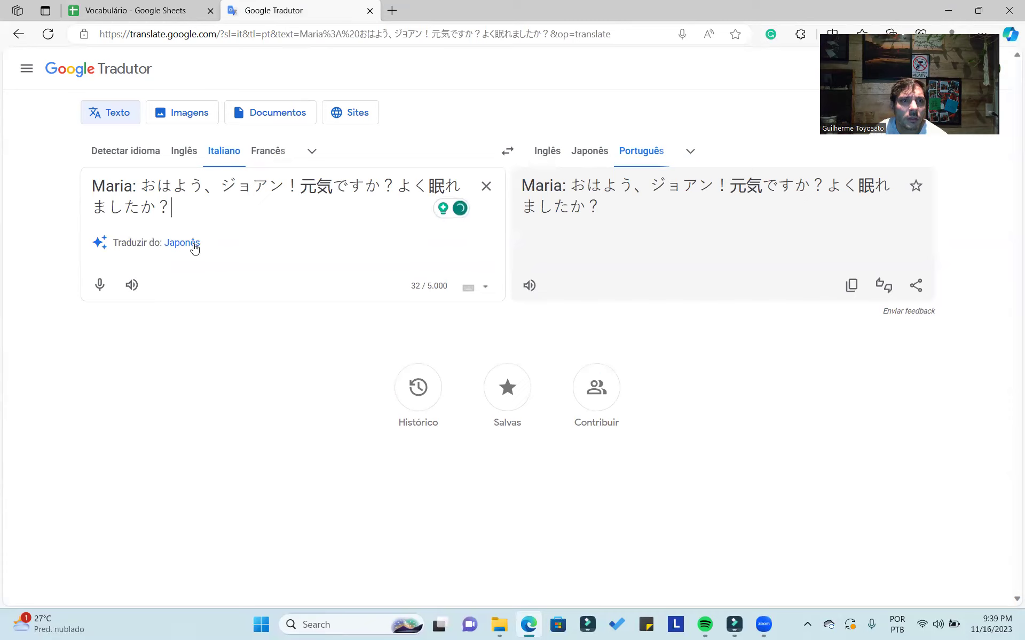
pyautogui.click(194, 248)
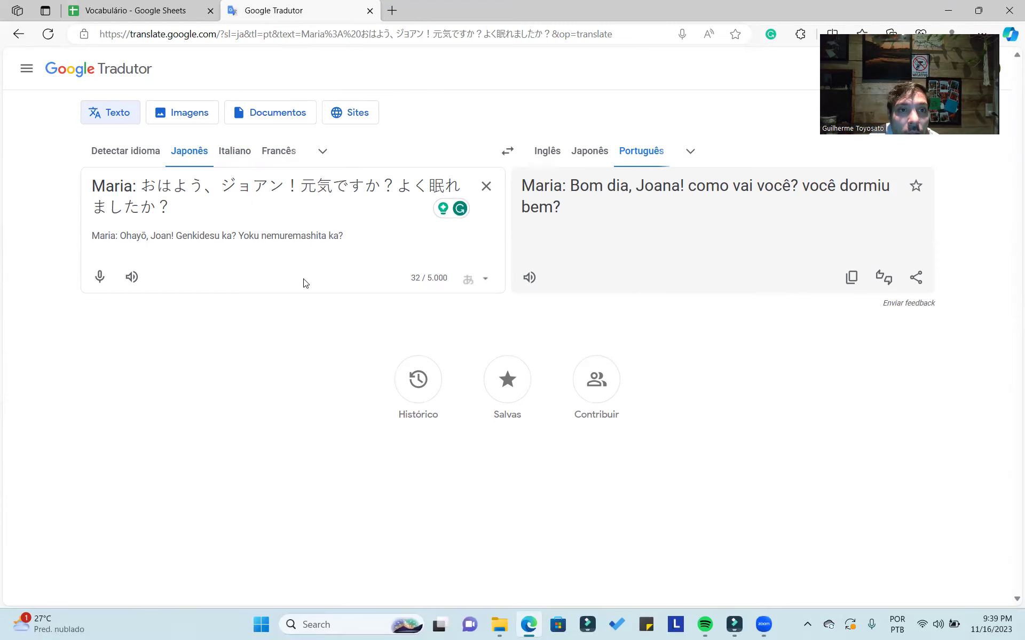
pyautogui.click(110, 15)
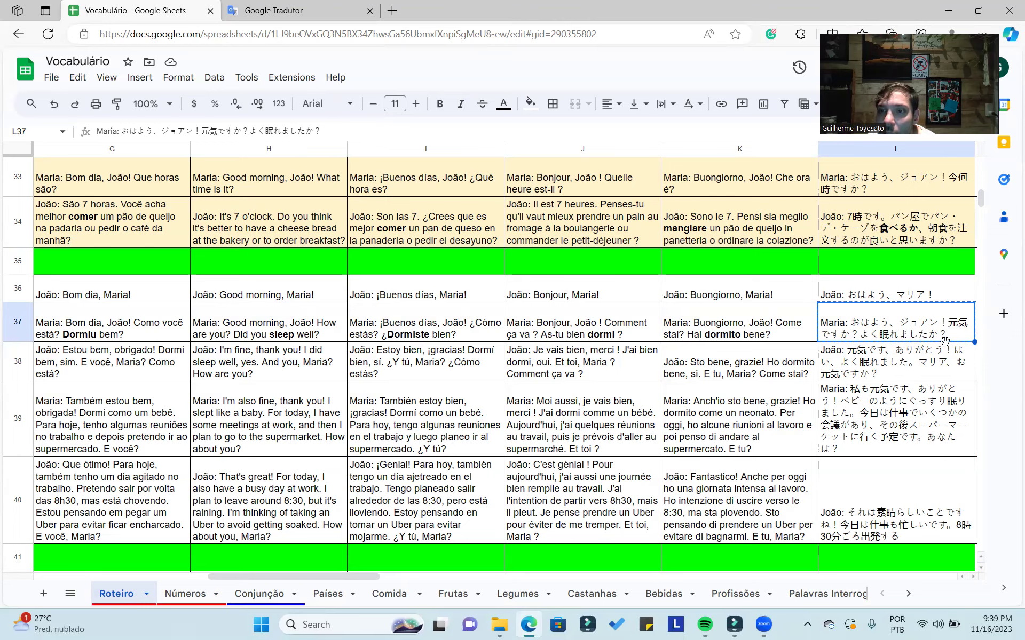
pyautogui.click(334, 10)
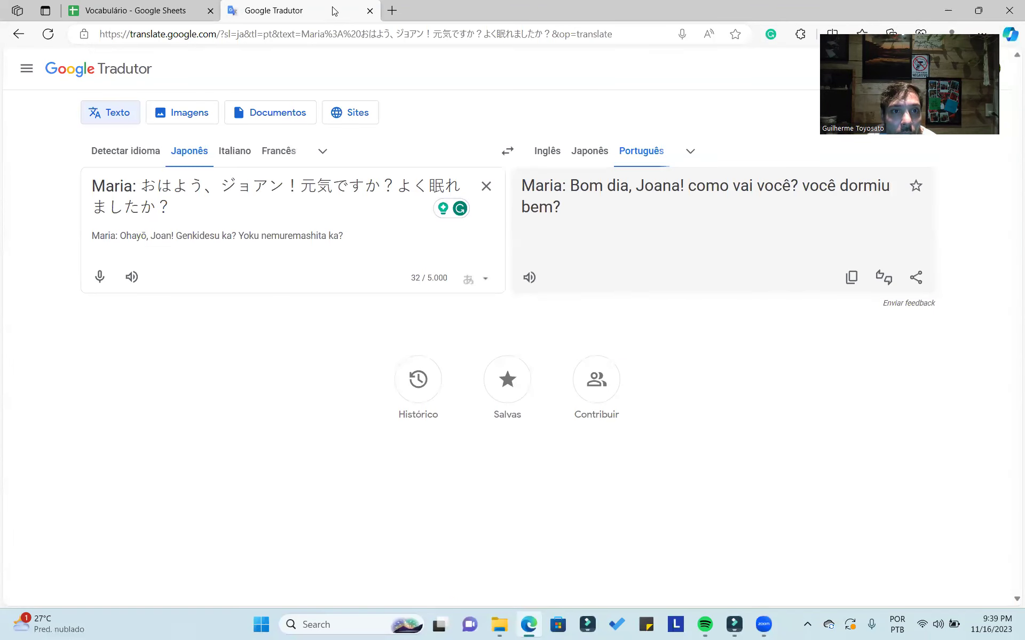
pyautogui.click(161, 10)
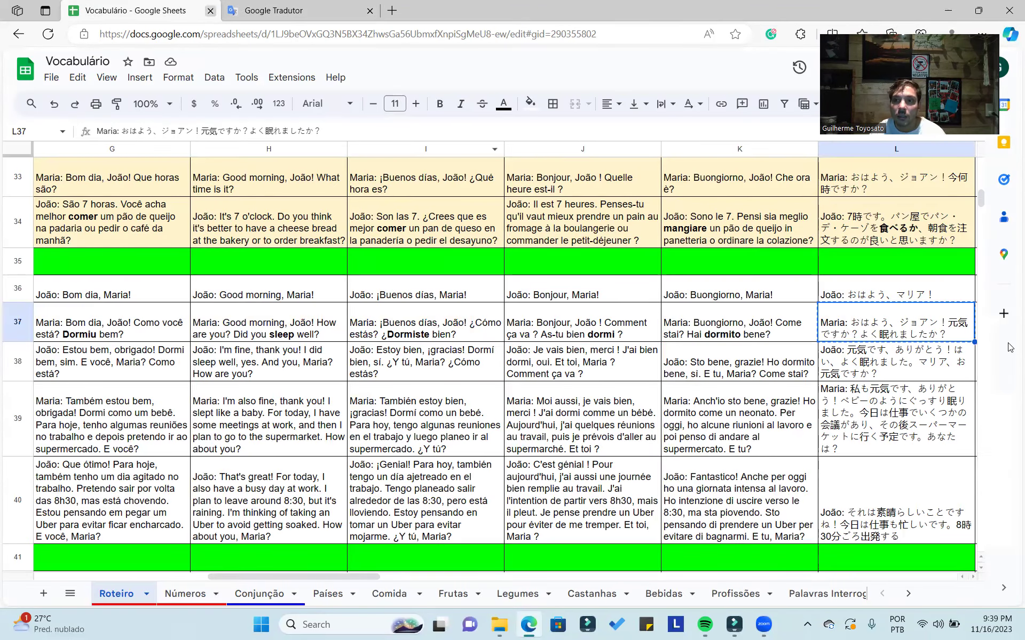
# Step: Make only the verb 眠れました bold in cell L37, leaving out the question particle か
pyautogui.doubleClick(904, 336)
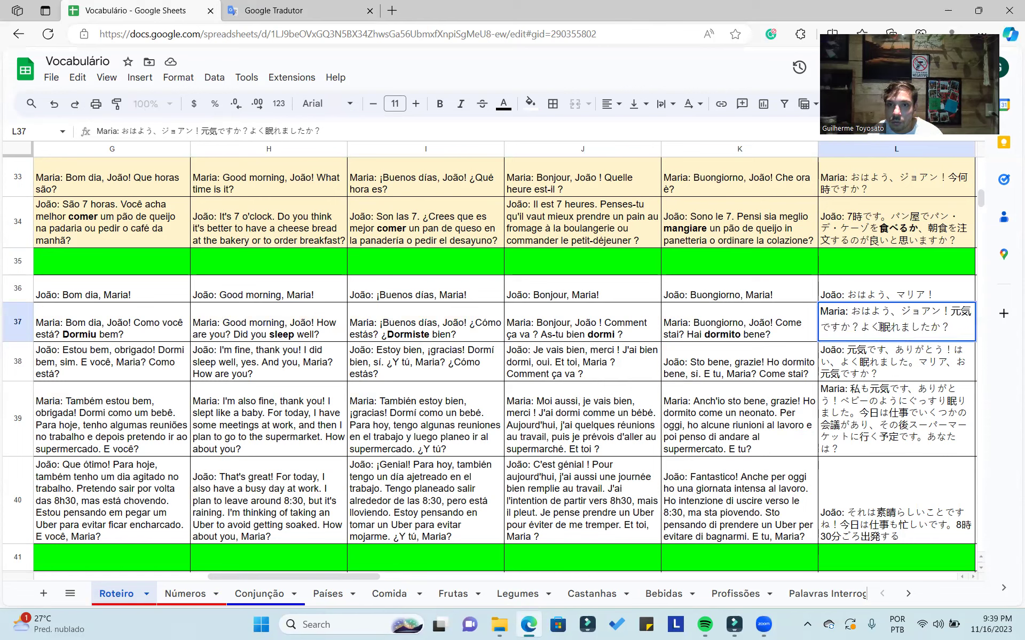
pyautogui.moveTo(881, 326); pyautogui.dragTo(937, 327)
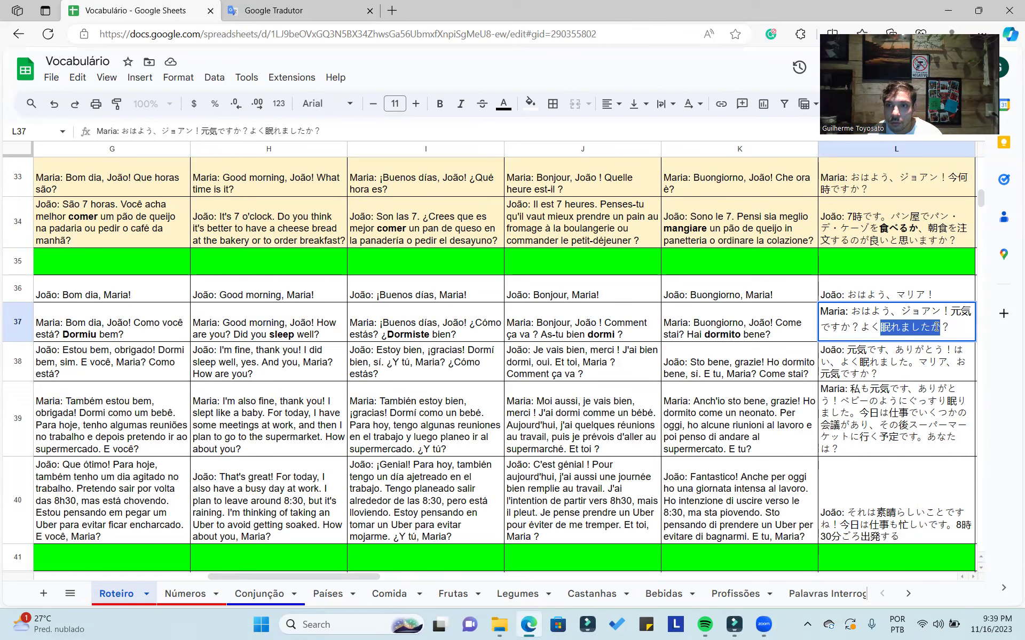
pyautogui.hotkey('ctrl', 'b')
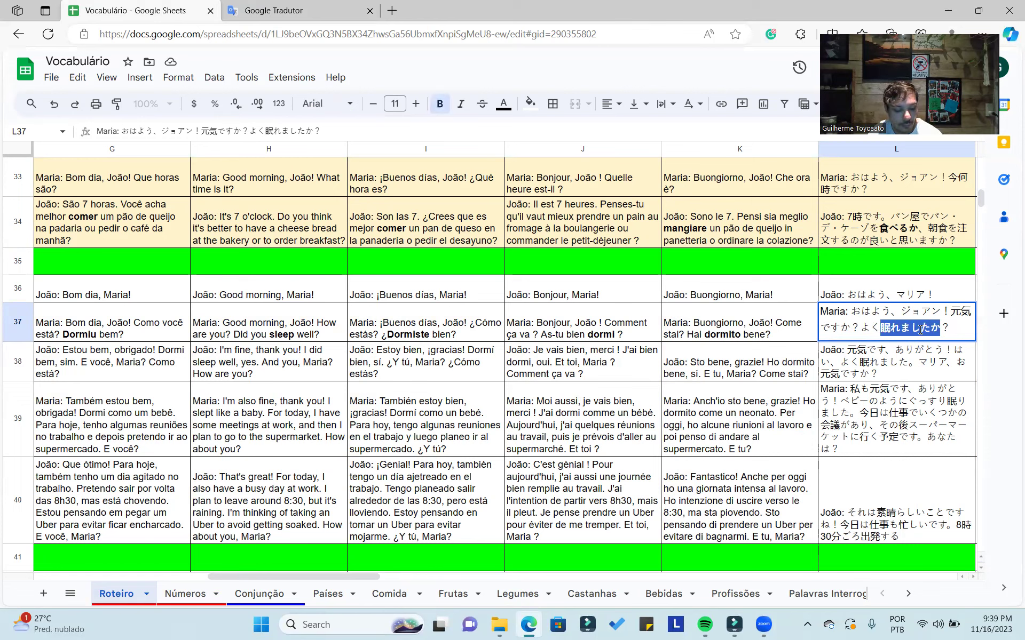
pyautogui.hotkey('ctrl', 'z')
pyautogui.moveTo(881, 326); pyautogui.dragTo(933, 327)
pyautogui.hotkey('ctrl', 'b')
pyautogui.press('Return')
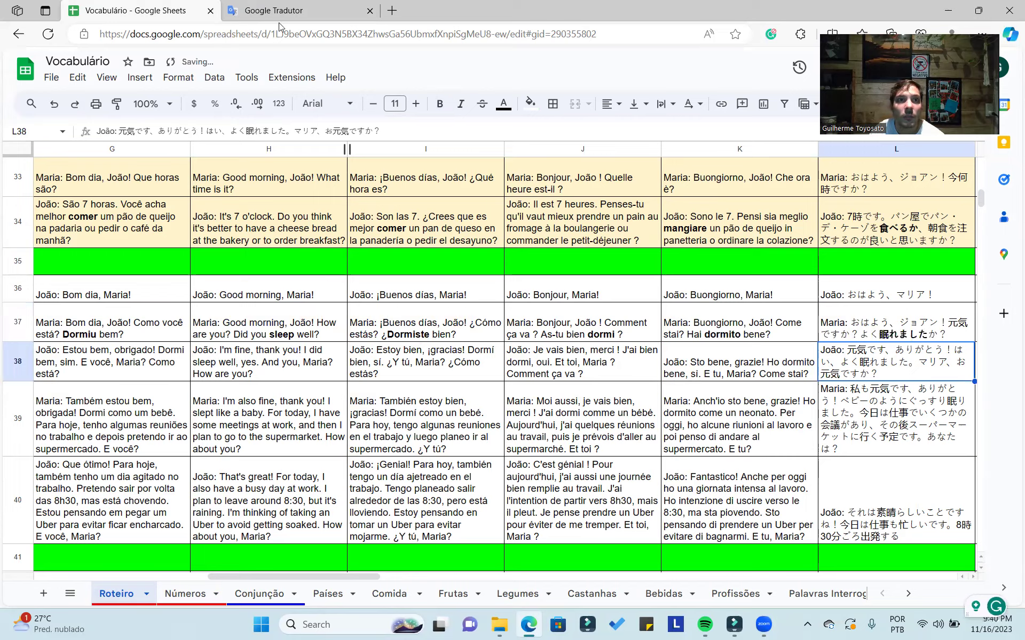
# Step: In Google Translate, trim the Japanese source text to 眠れました to check the meaning of the verb alone
pyautogui.click(293, 11)
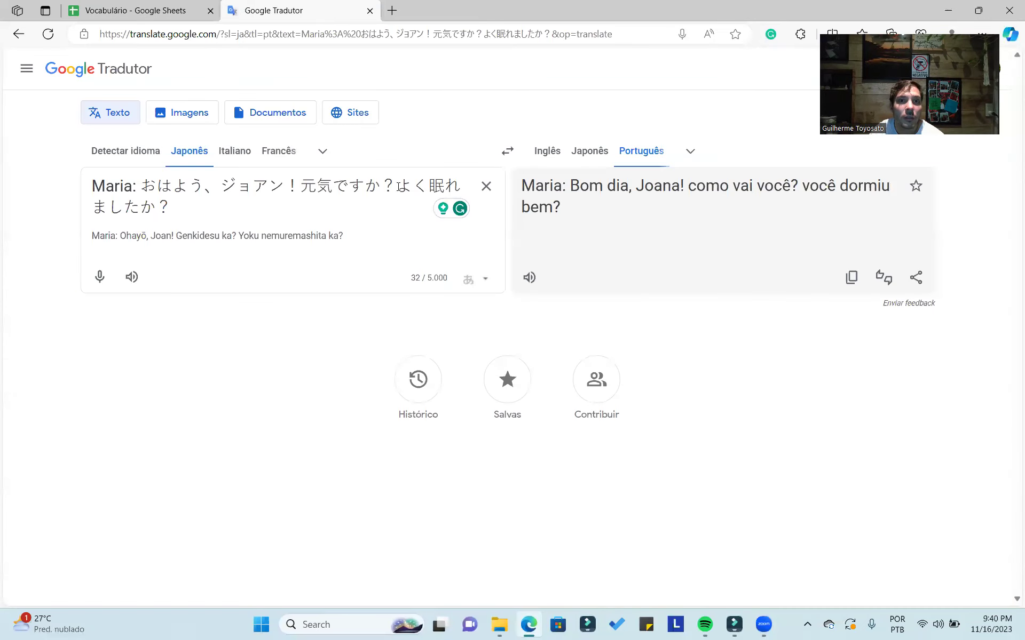
pyautogui.moveTo(429, 185); pyautogui.dragTo(5, 142)
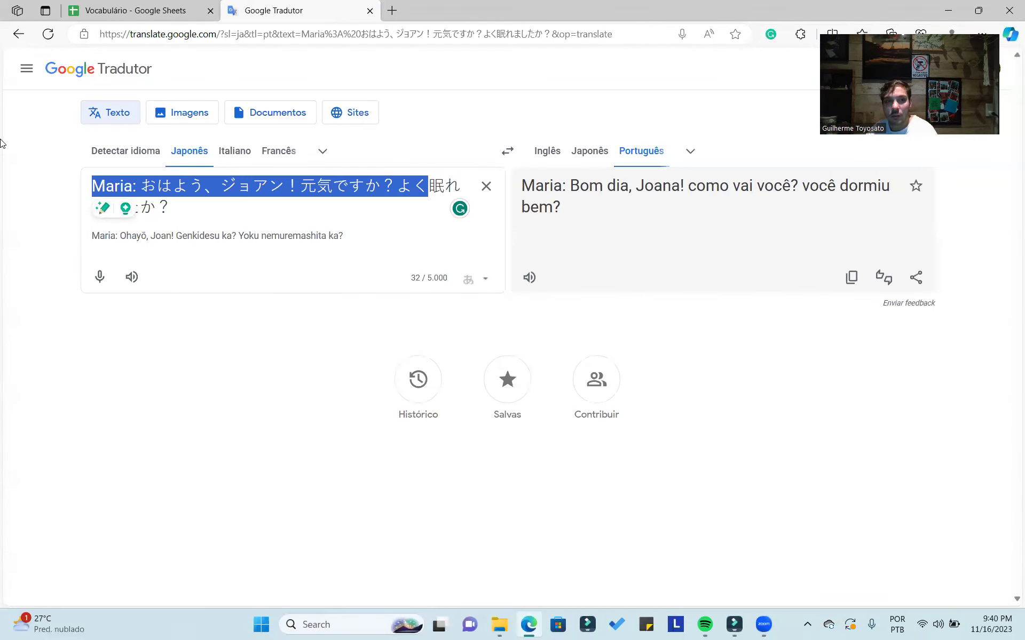
pyautogui.press('BackSpace')
pyautogui.moveTo(205, 186); pyautogui.dragTo(172, 186)
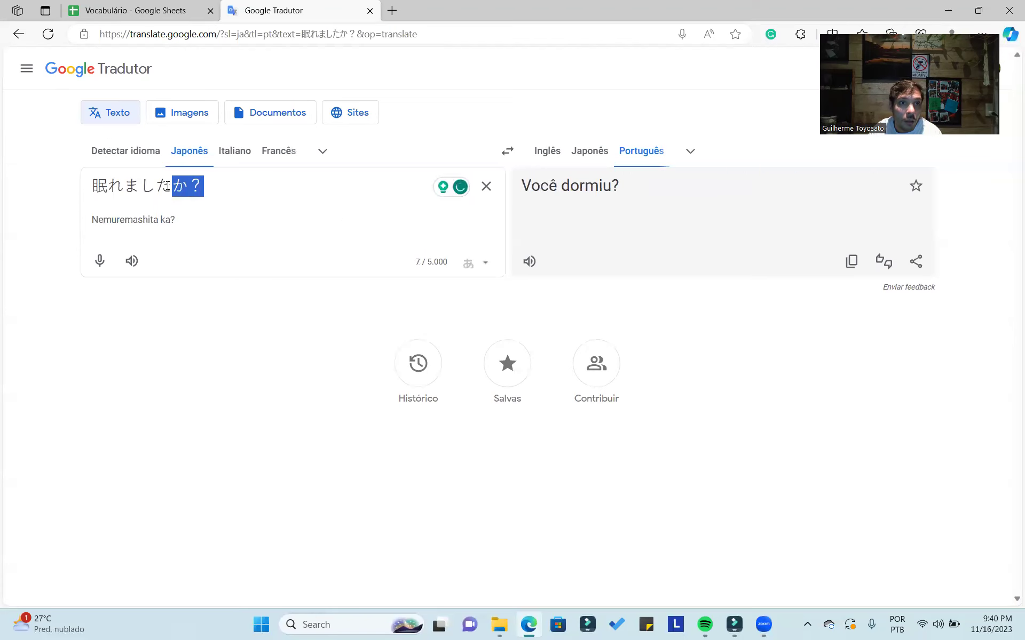
pyautogui.press('BackSpace')
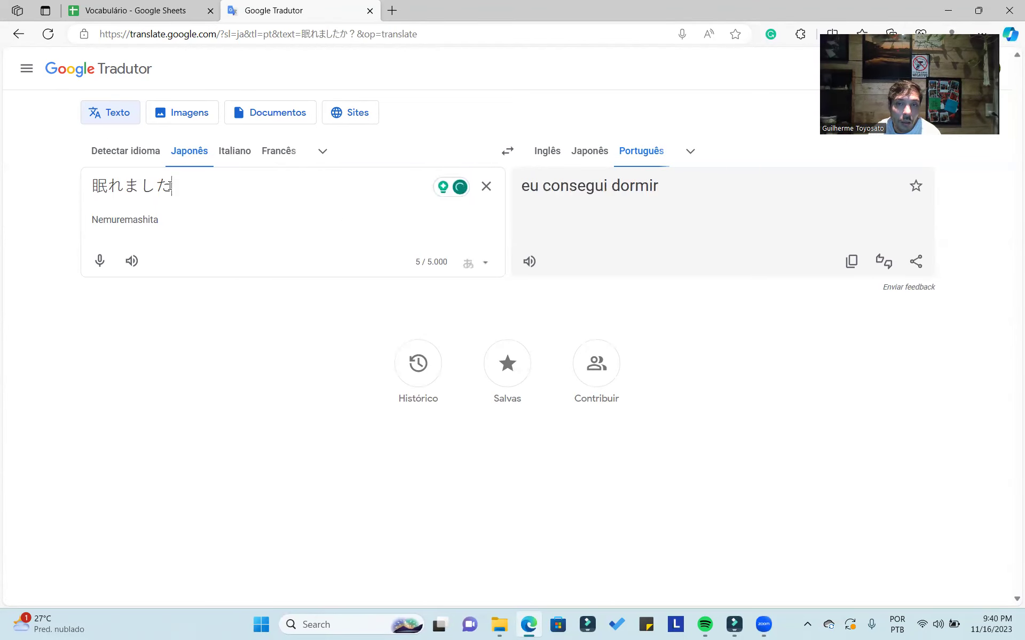
# Step: Back in the spreadsheet, make "Estou bem" bold in cell G38 and "I'm fine" bold in cell H38
pyautogui.click(134, 15)
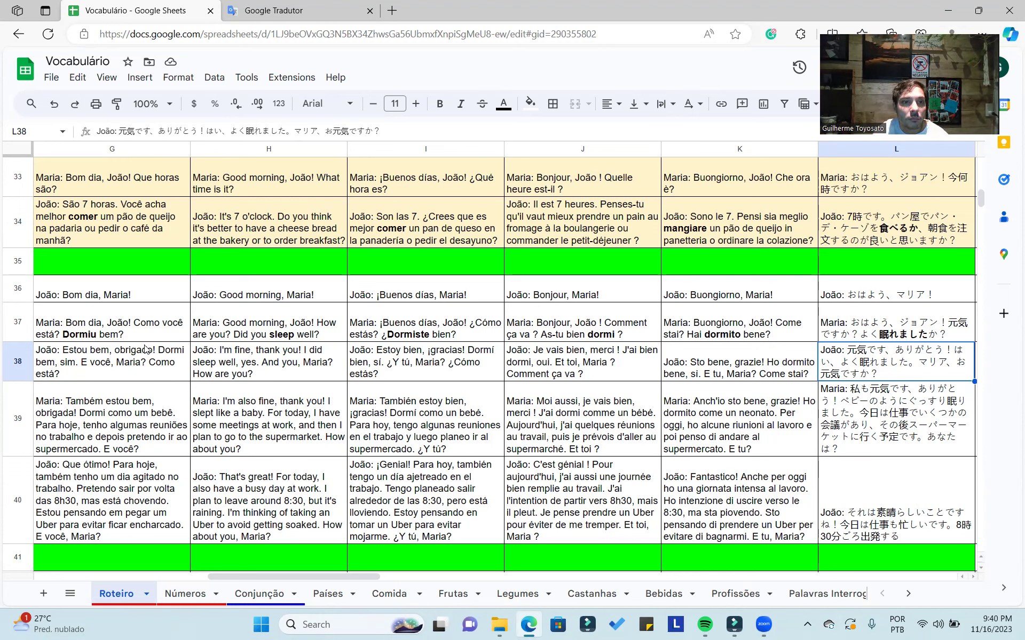
pyautogui.doubleClick(118, 357)
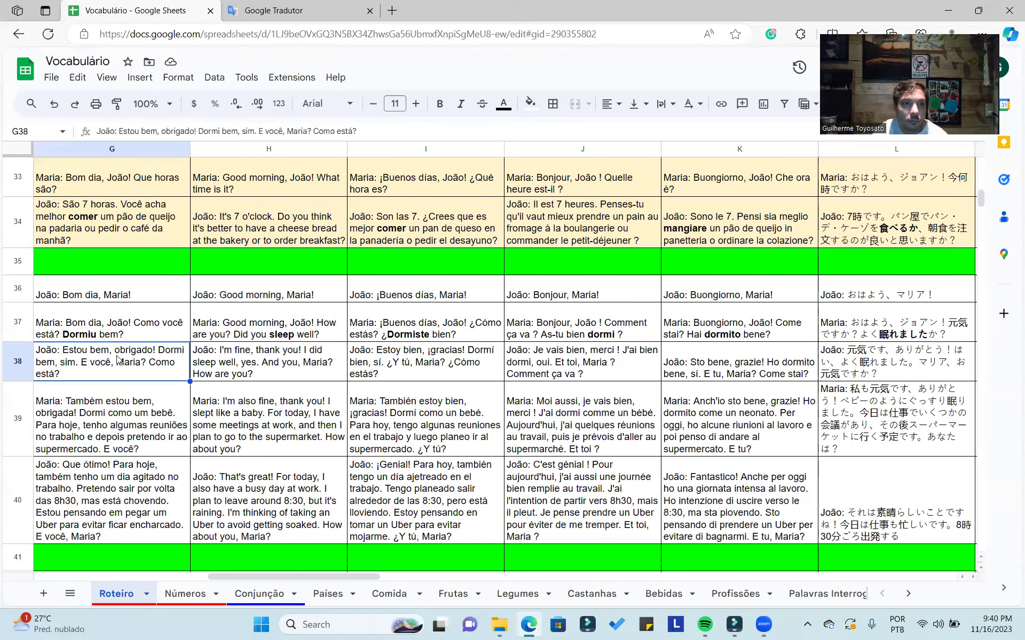
pyautogui.moveTo(108, 349); pyautogui.dragTo(63, 346)
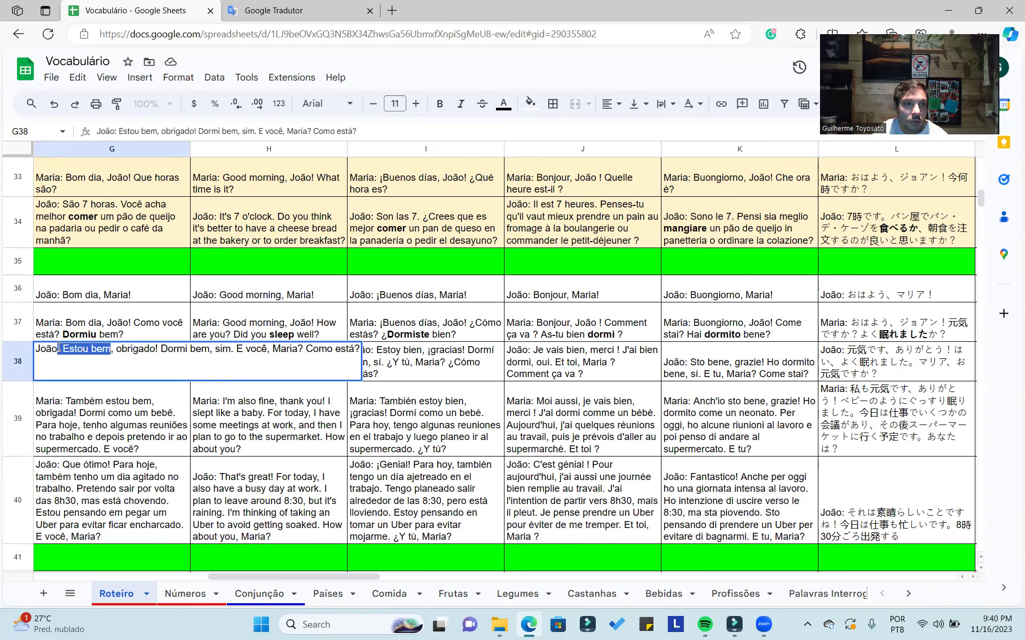
pyautogui.hotkey('ctrl', 'b')
pyautogui.click(248, 296)
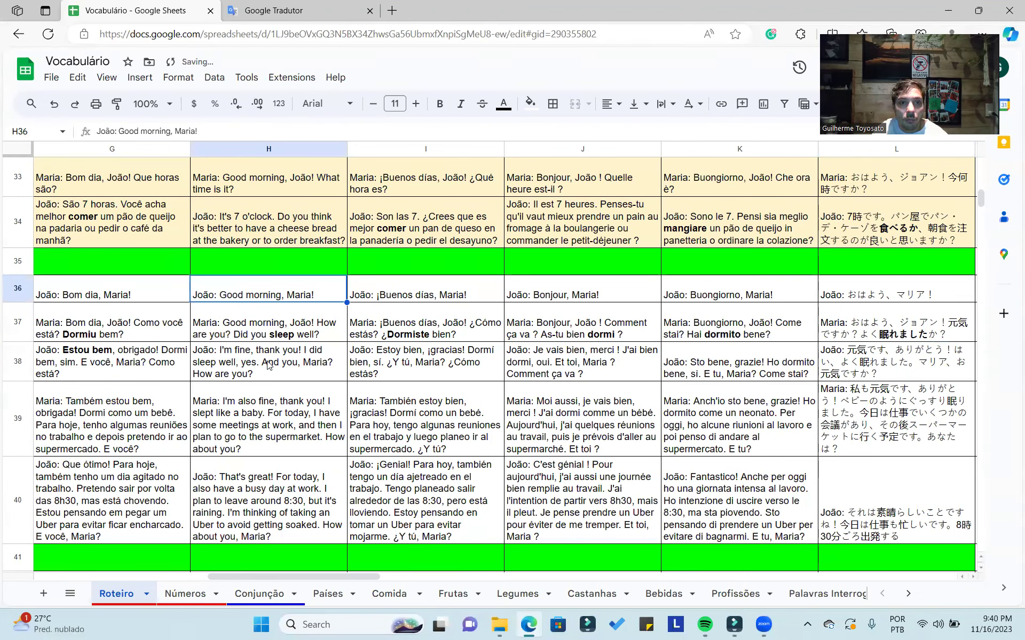
pyautogui.doubleClick(255, 355)
pyautogui.moveTo(252, 350); pyautogui.dragTo(218, 350)
pyautogui.hotkey('ctrl', 'b')
pyautogui.click(274, 290)
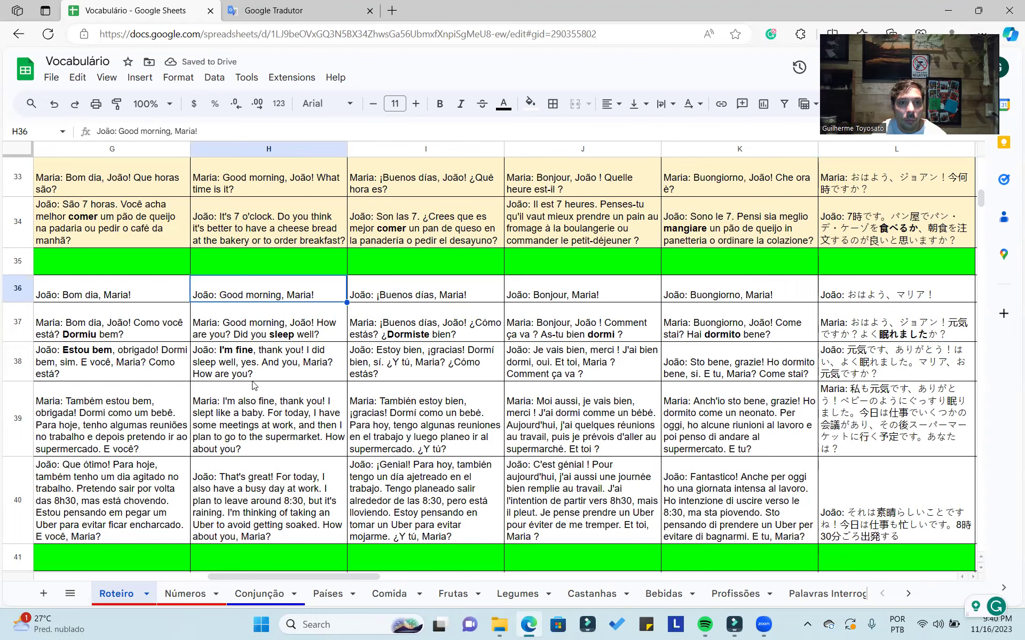
# Step: Make "Estoy bien" bold in cell I38 and "Je vais bien" bold in cell J38
pyautogui.doubleClick(396, 374)
pyautogui.moveTo(423, 349); pyautogui.dragTo(376, 349)
pyautogui.hotkey('ctrl', 'b')
pyautogui.hotkey('shift', 'Return')
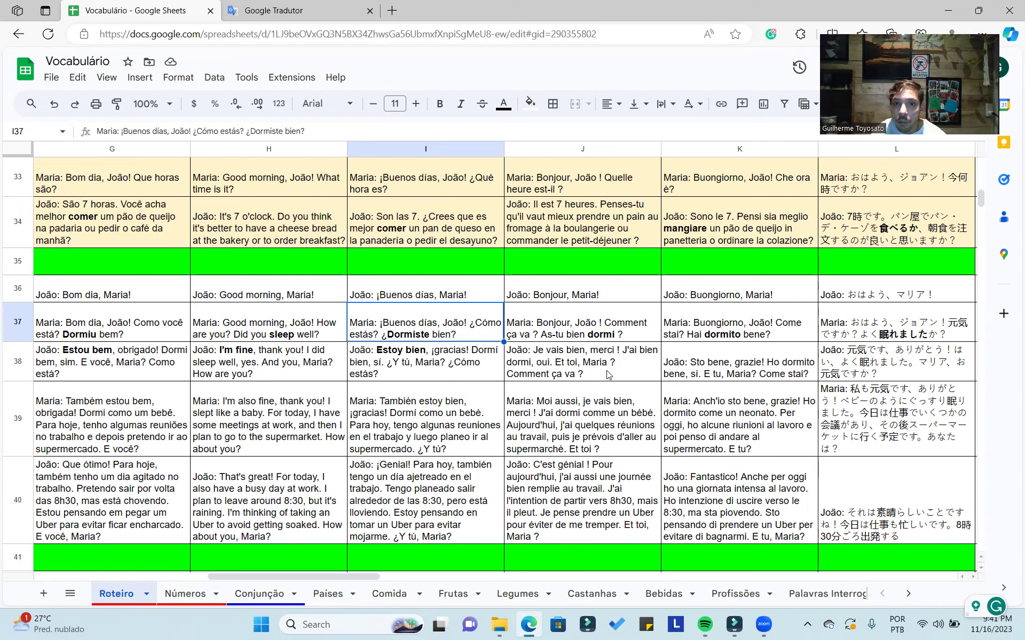
pyautogui.click(566, 354)
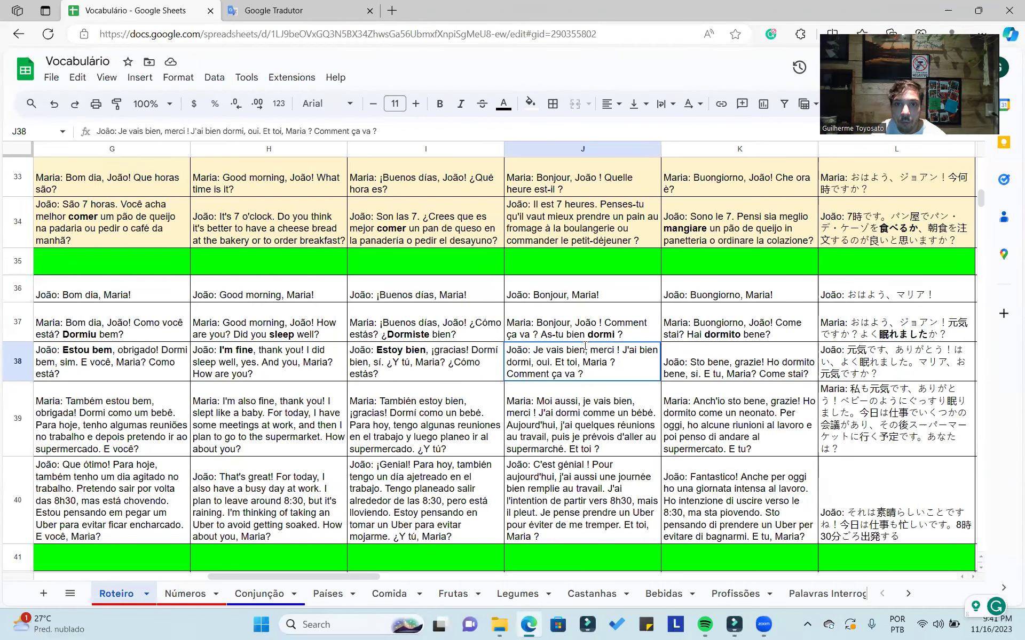
pyautogui.doubleClick(585, 348)
pyautogui.moveTo(585, 349); pyautogui.dragTo(535, 353)
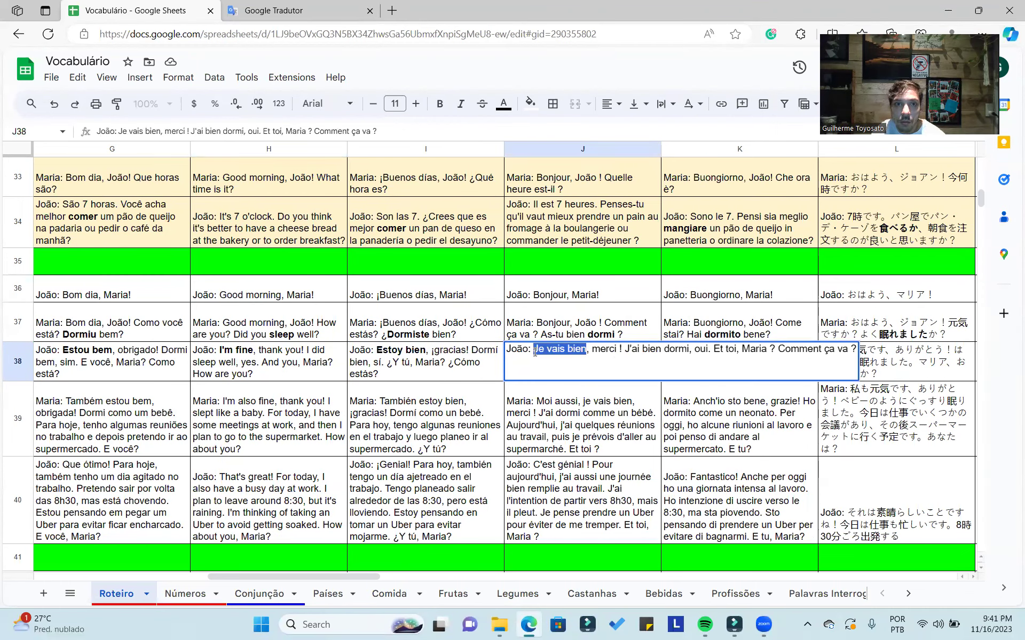
pyautogui.hotkey('ctrl', 'b')
# Step: Make "Sto bene" bold in cell K38 and 元気です bold in cell L38
pyautogui.click(694, 363)
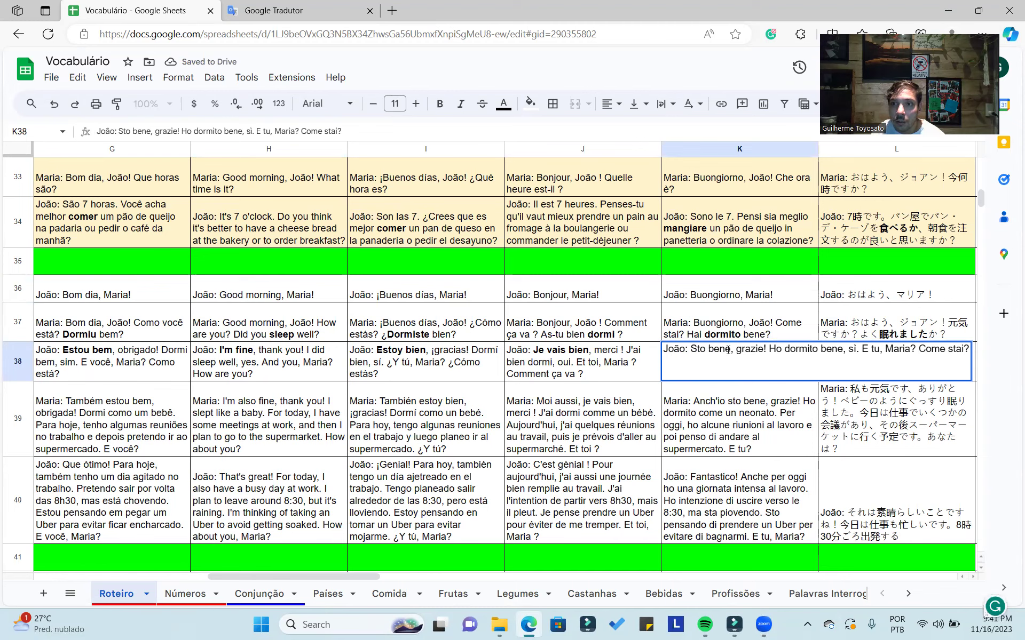
pyautogui.moveTo(690, 349); pyautogui.dragTo(730, 349)
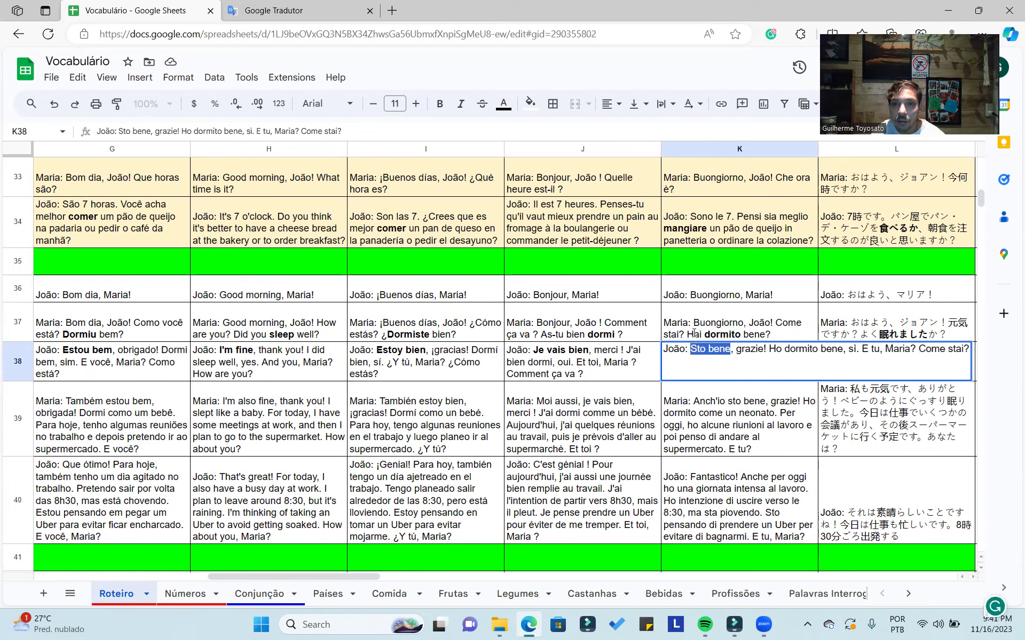
pyautogui.hotkey('ctrl', 'b')
pyautogui.hotkey('shift', 'Return')
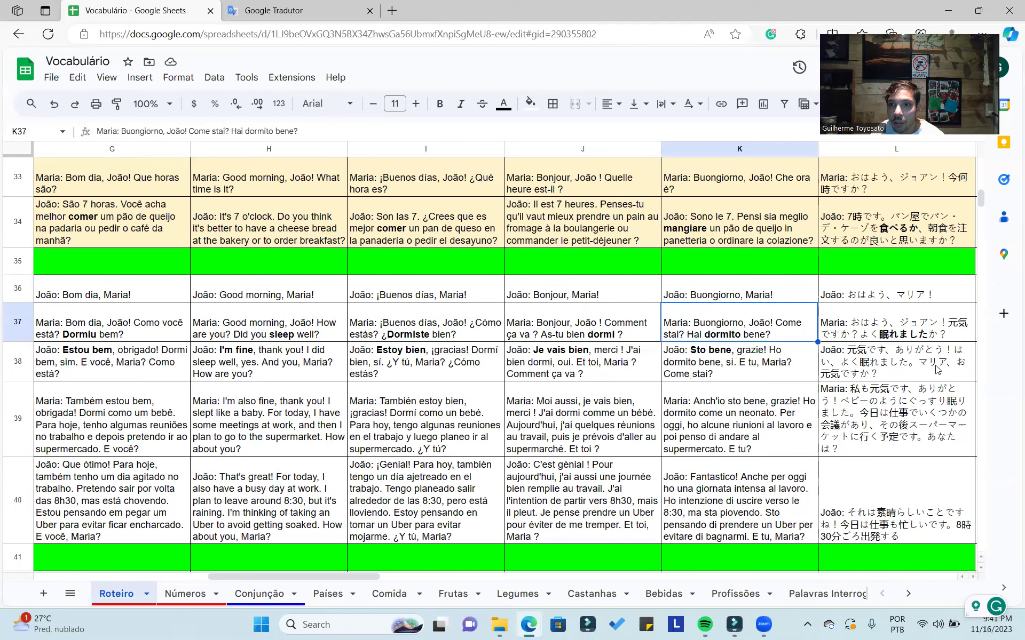
pyautogui.doubleClick(887, 351)
pyautogui.moveTo(887, 351); pyautogui.dragTo(846, 350)
pyautogui.hotkey('ctrl', 'b')
pyautogui.hotkey('shift', 'Return')
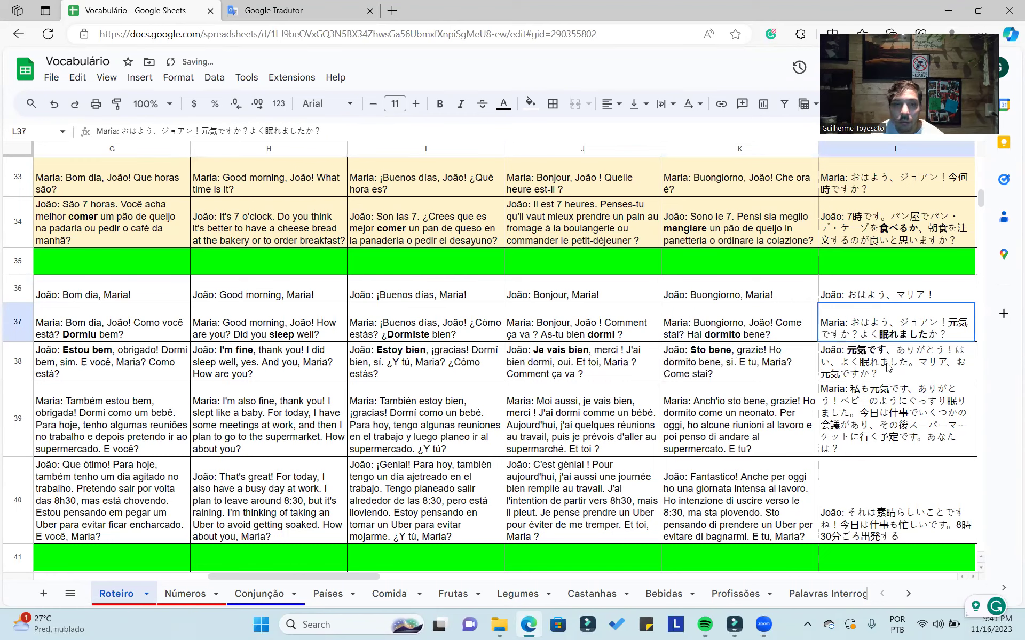
# Step: Translate the French line in cell J39 into Portuguese with Google Translate, listen to its pronunciation, and return to the spreadsheet
pyautogui.click(221, 376)
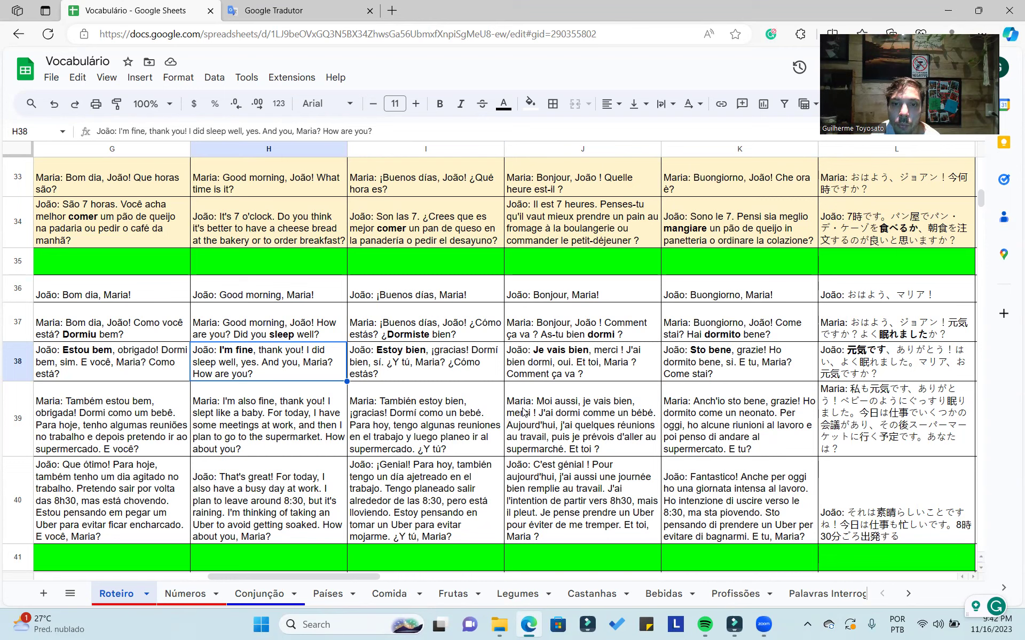
pyautogui.click(597, 425)
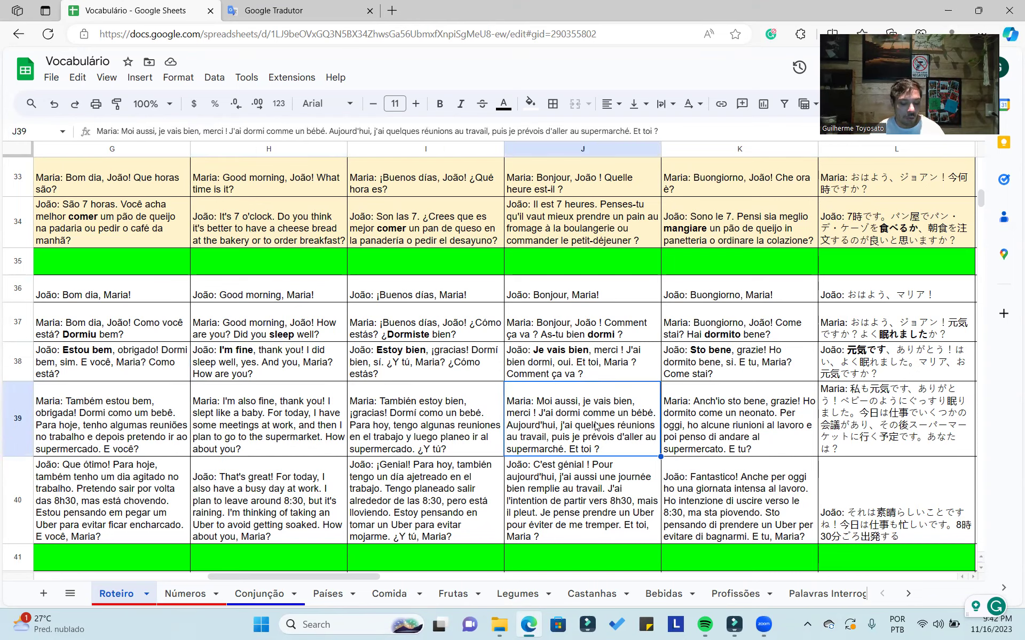
pyautogui.click(303, 12)
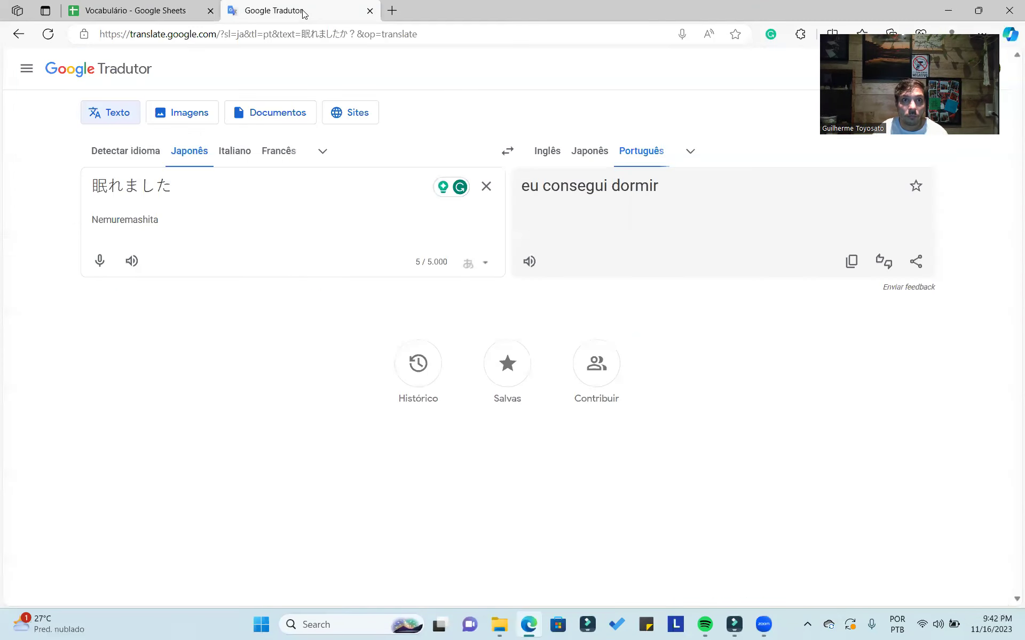
pyautogui.click(486, 187)
pyautogui.write("Maria: Moi aussi, je vais bien, merci ! J'ai dormi comme un bébé. Aujourd'hui, j'ai quelques réunions au travail, puis je prévois d'aller au supermarché. Et toi ?")
pyautogui.click(279, 152)
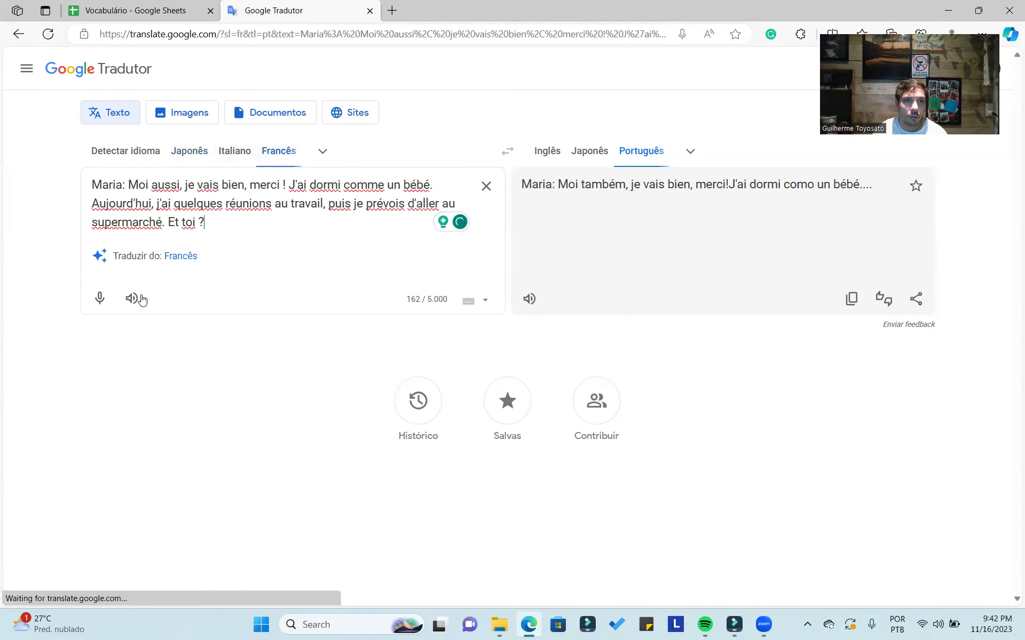
pyautogui.click(134, 284)
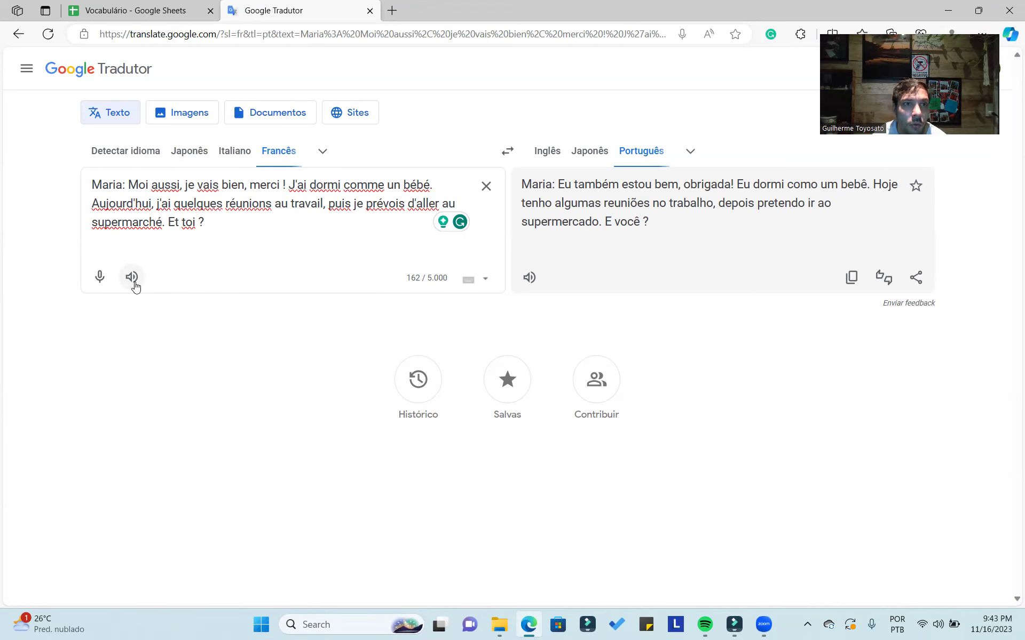
pyautogui.click(160, 11)
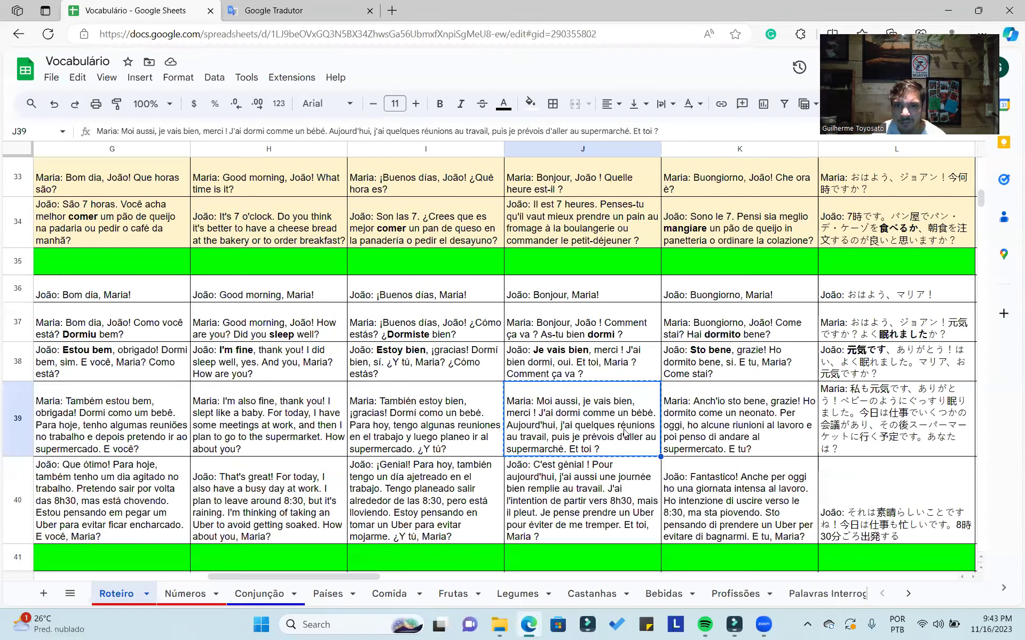
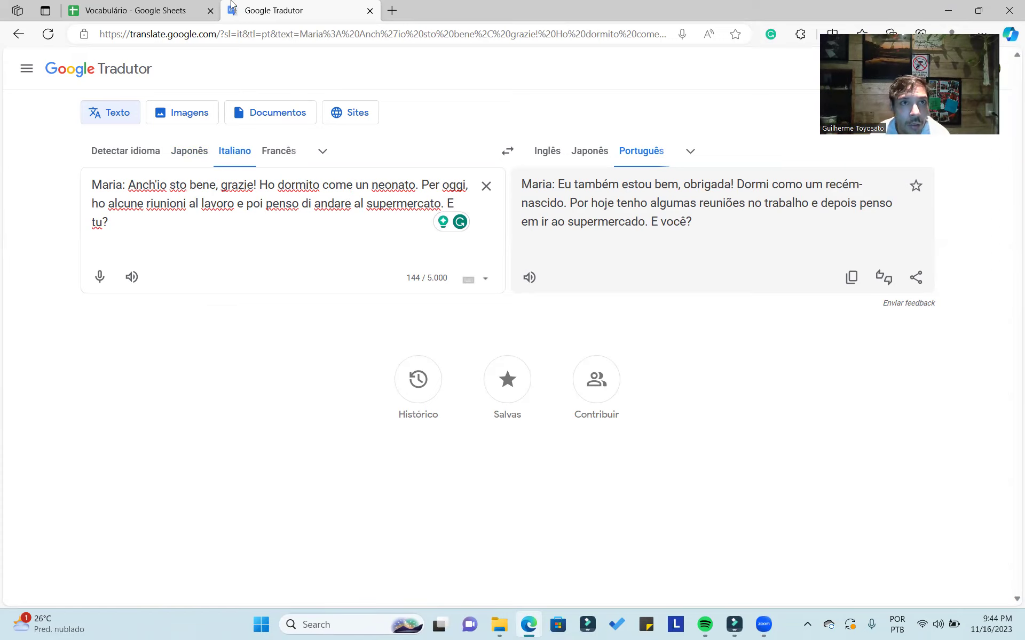
pyautogui.click(149, 15)
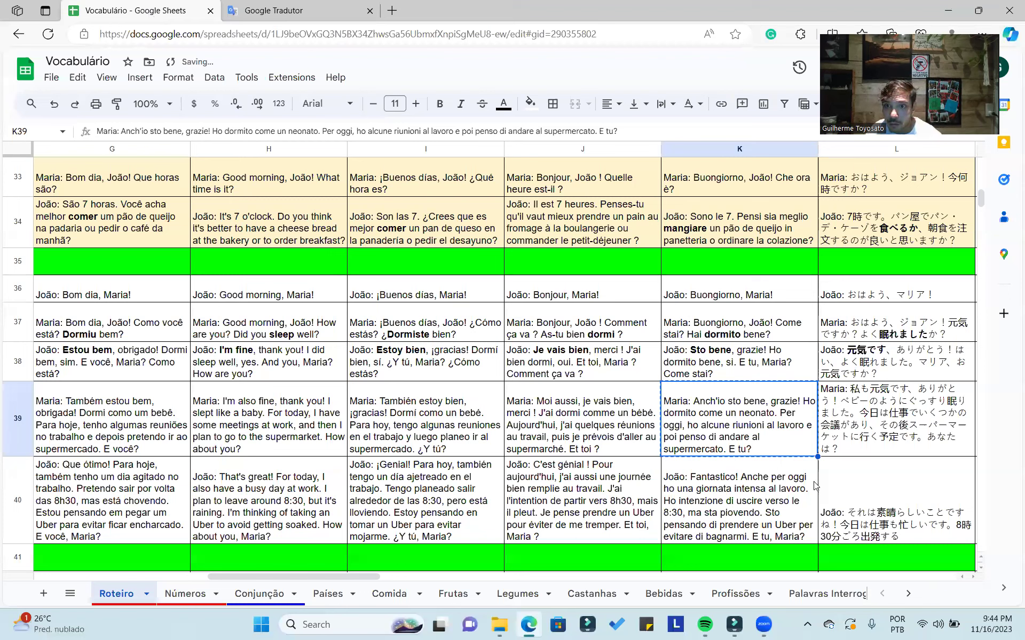
# Step: Translate the Japanese line in cell L39 into Portuguese with Google Translate, setting Japanese as the source language
pyautogui.click(876, 406)
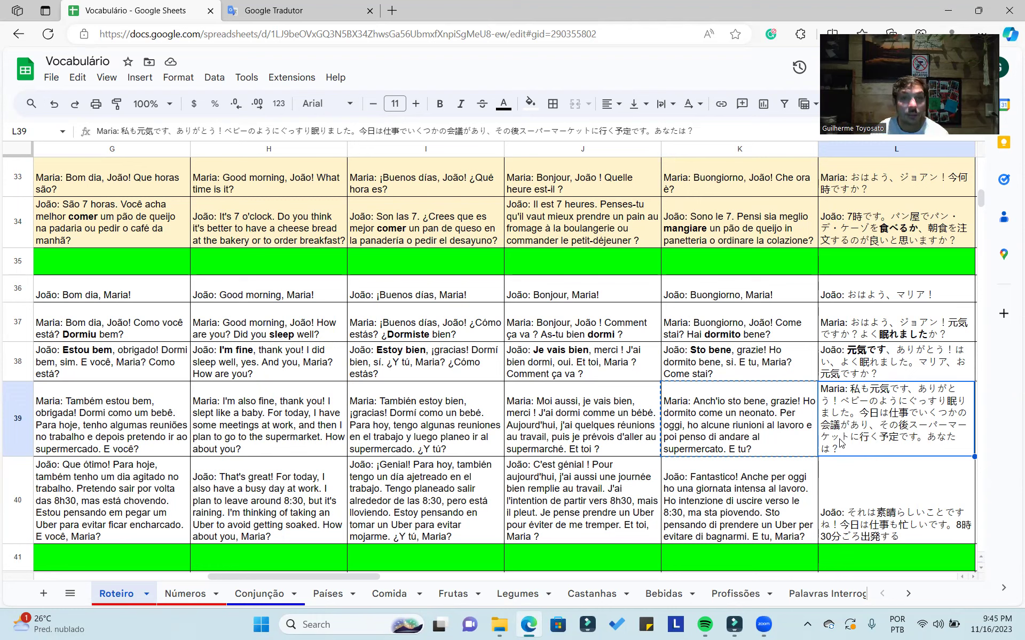
pyautogui.click(327, 14)
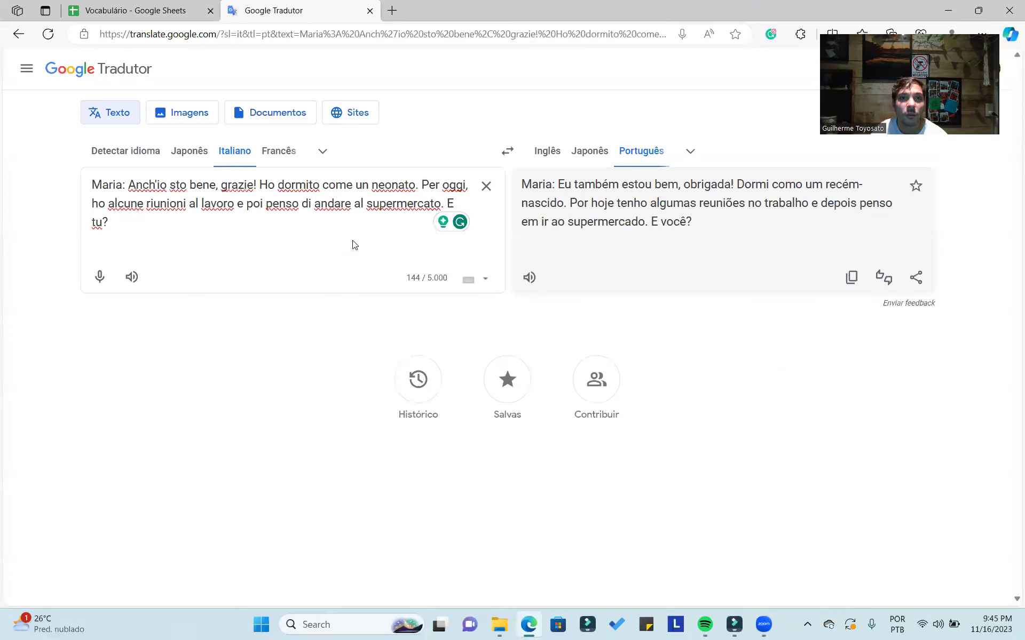
pyautogui.click(486, 186)
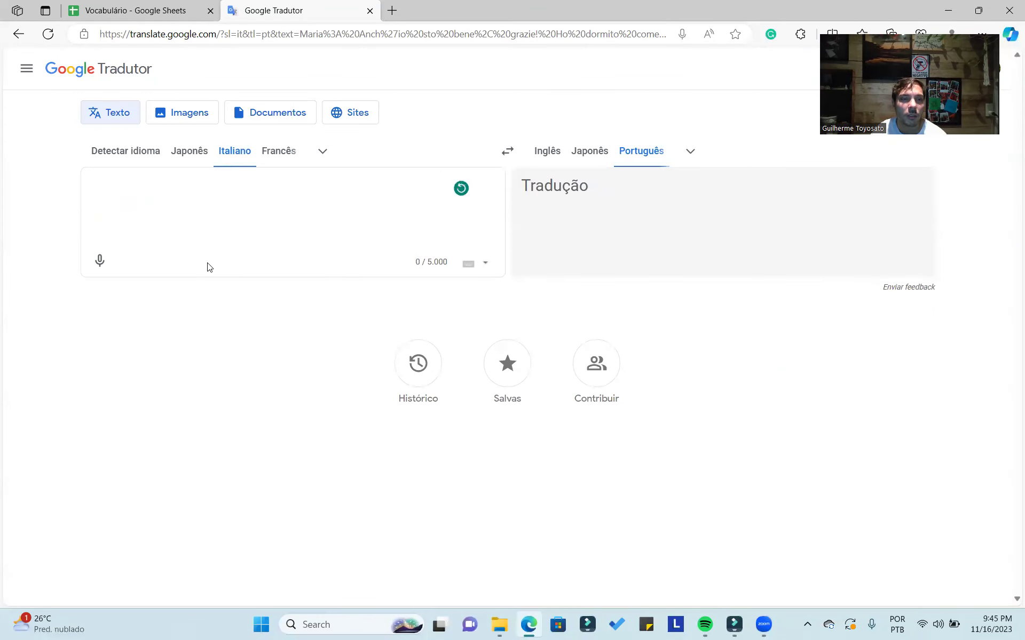
pyautogui.write('Maria: 私も元気です、ありがとう！ベビーのようにぐっすり眠りました。今日は仕事でいくつかの会議があり、その後スーパーマーケットに行く予定です。あなたは？')
pyautogui.click(196, 156)
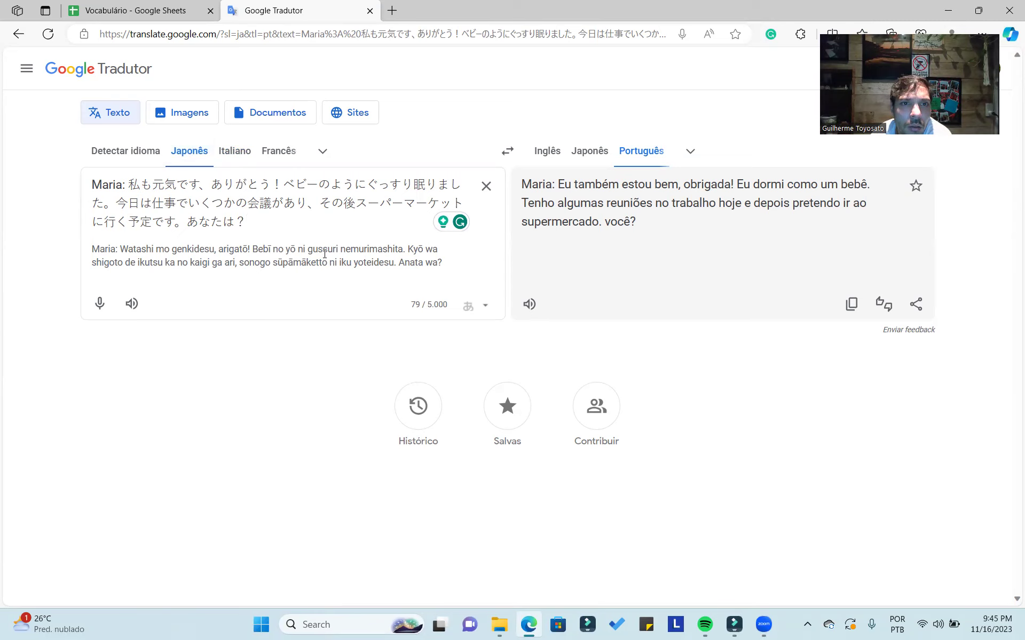
# Step: Examine the word ぐっすり and its romanized reading "gussuri" in the Japanese source text
pyautogui.moveTo(308, 249); pyautogui.dragTo(350, 249)
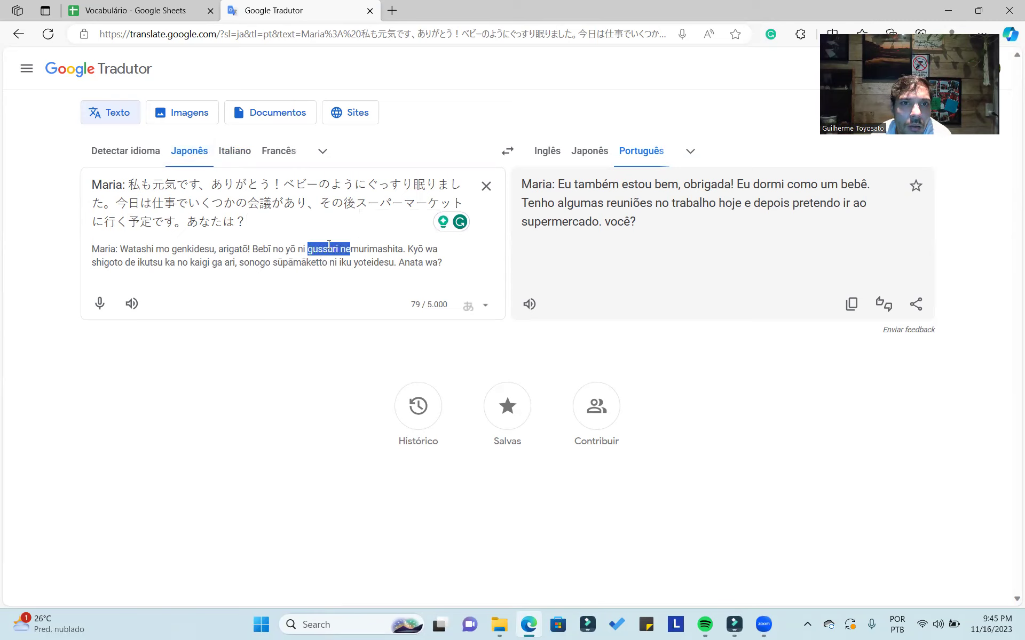
pyautogui.click(329, 218)
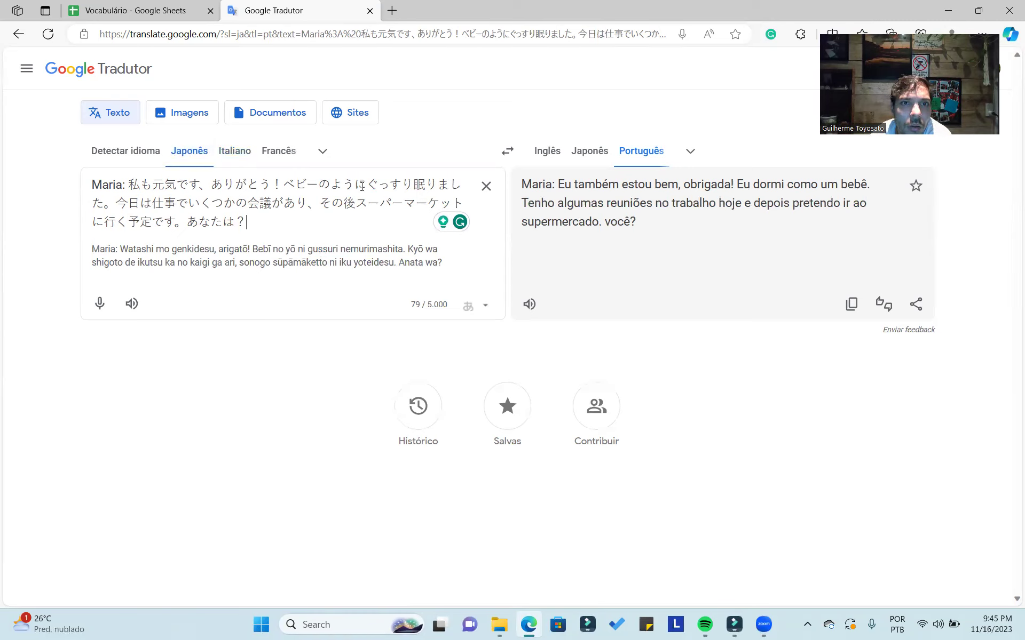
pyautogui.moveTo(367, 185); pyautogui.dragTo(384, 188)
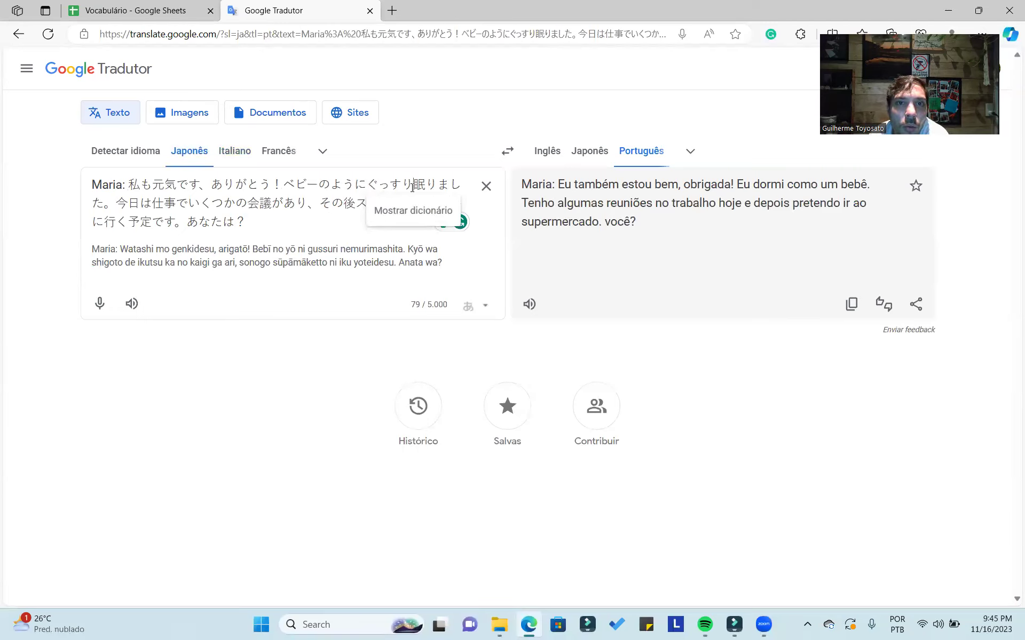
pyautogui.doubleClick(368, 183)
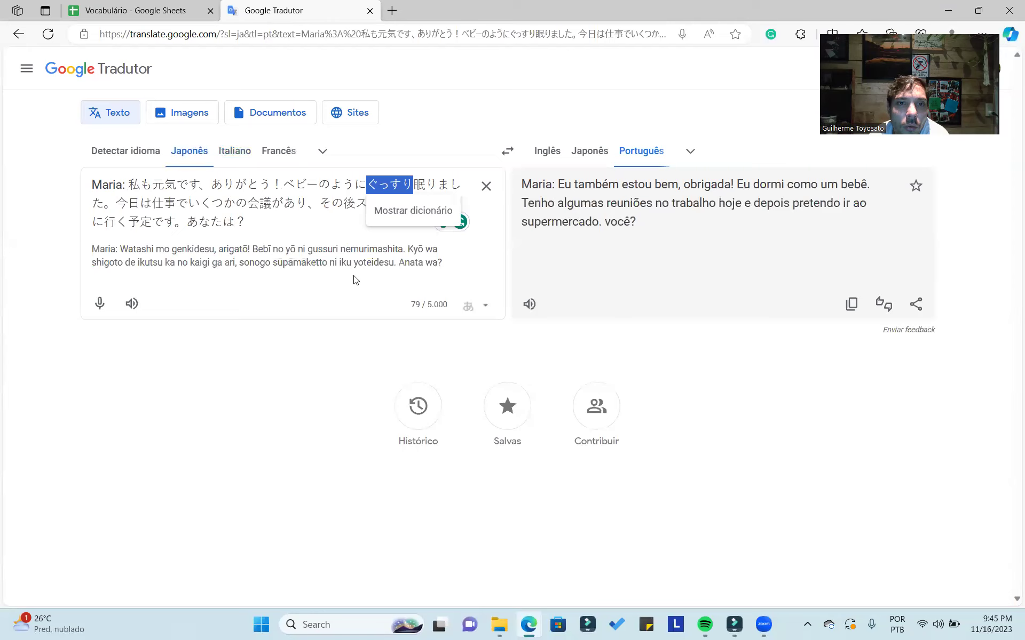
pyautogui.click(360, 249)
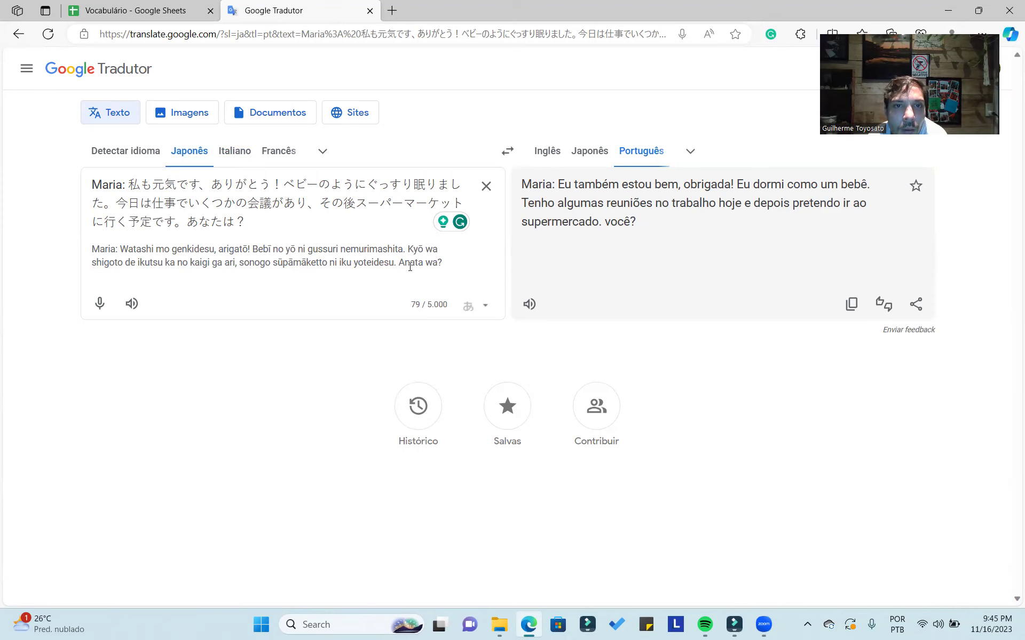
# Step: Back in the spreadsheet, add "eu" after "Também" in cell G39 and make it bold
pyautogui.click(106, 8)
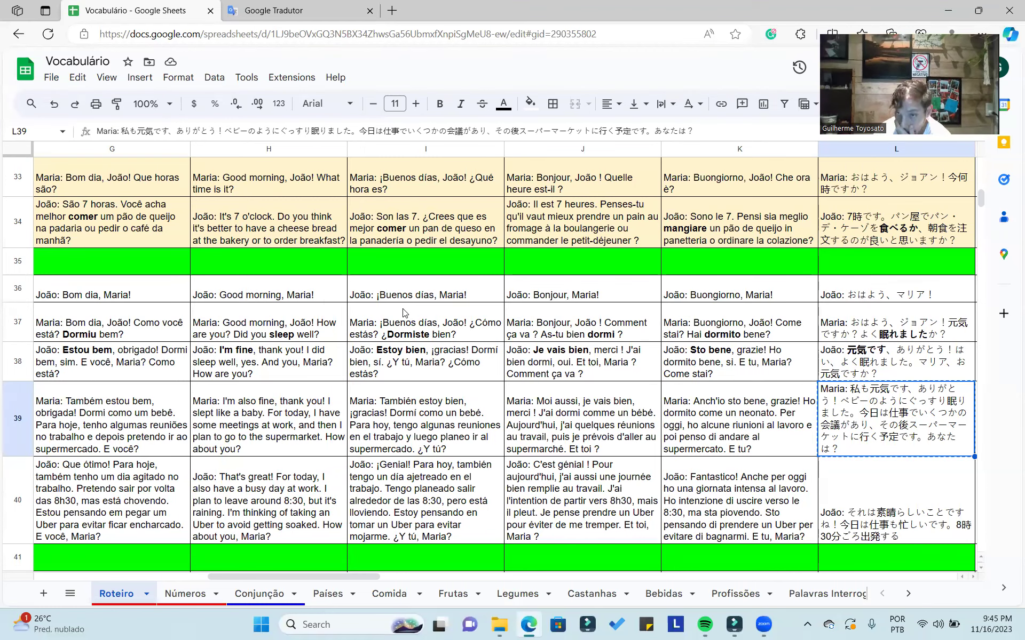
pyautogui.doubleClick(109, 414)
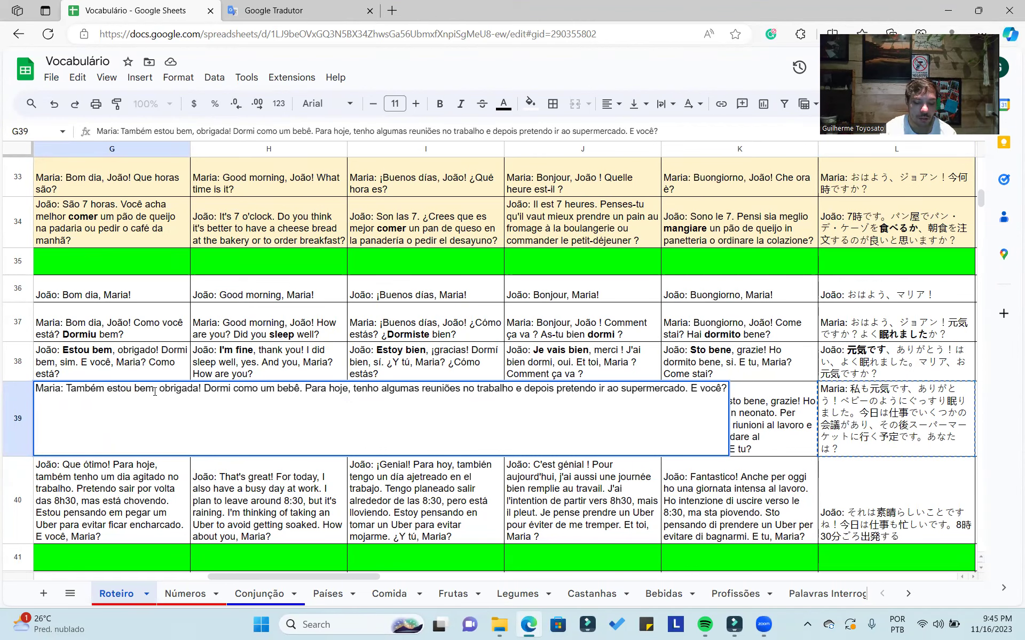
pyautogui.write('eu')
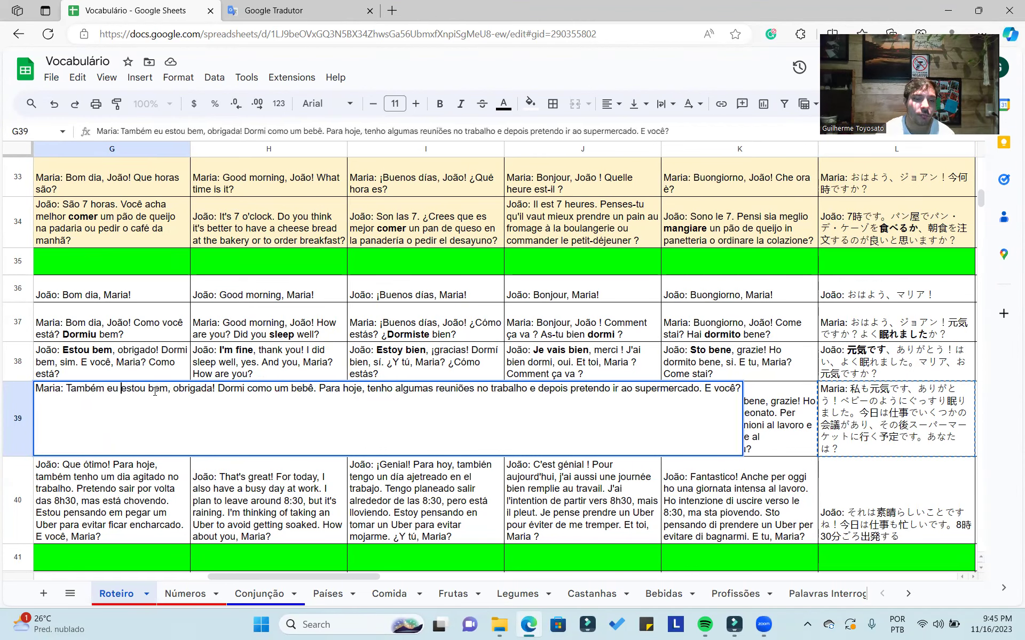
pyautogui.hotkey('shift', 'Return')
pyautogui.doubleClick(104, 419)
pyautogui.moveTo(107, 388); pyautogui.dragTo(117, 389)
pyautogui.hotkey('ctrl', 'b')
pyautogui.press('Tab')
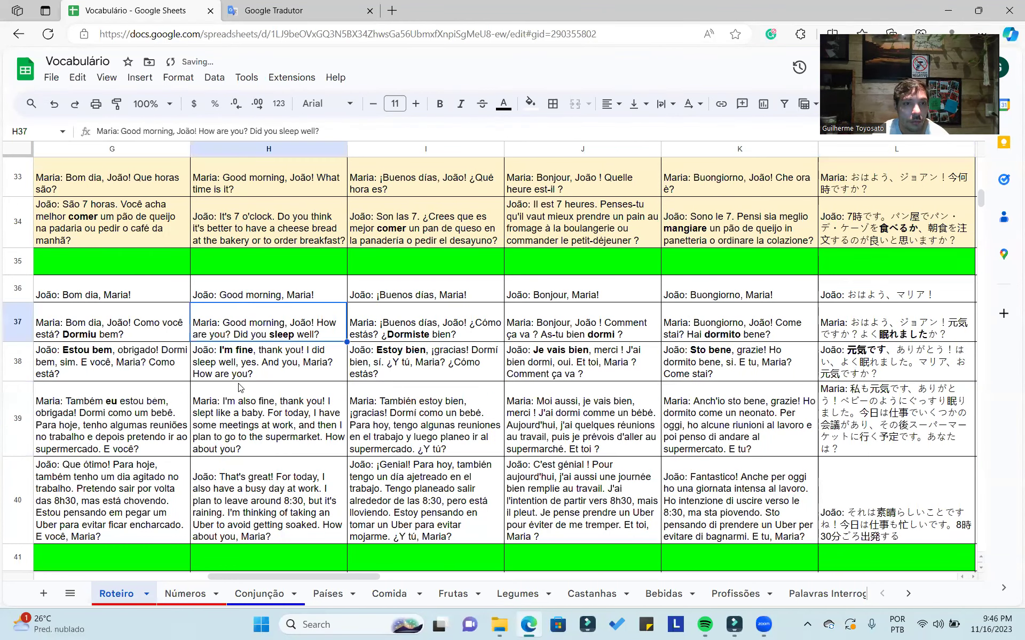
# Step: Make the pronoun "I" bold in the English line in cell H39
pyautogui.doubleClick(223, 388)
pyautogui.hotkey('ctrl', 'b')
pyautogui.hotkey('shift', 'Return')
# Step: Add the pronoun "yo" after "También" in the Spanish line in cell I39
pyautogui.doubleClick(417, 397)
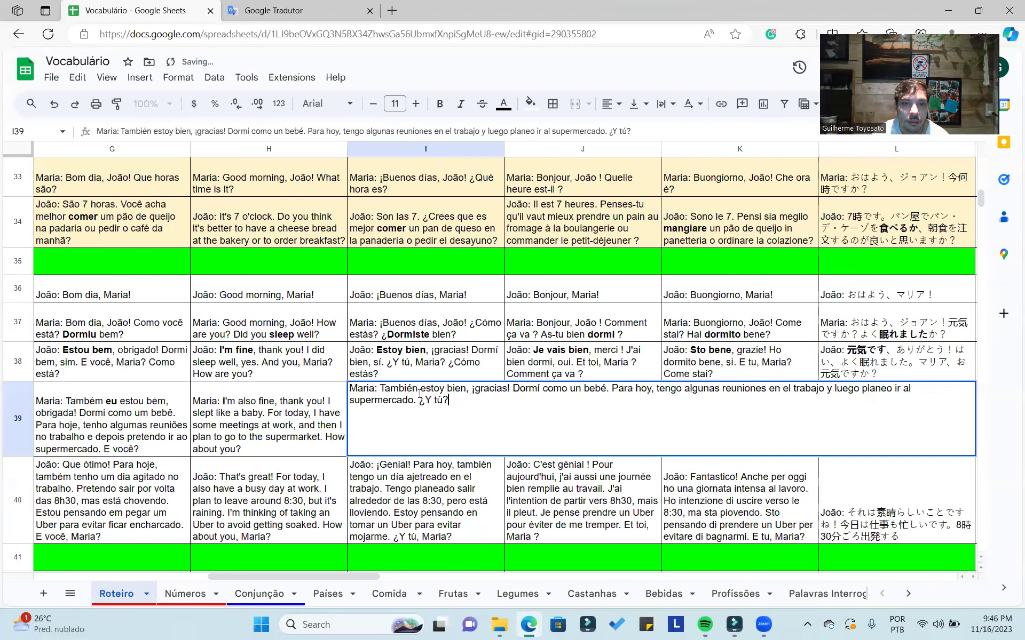
pyautogui.click(423, 389)
pyautogui.write('eu')
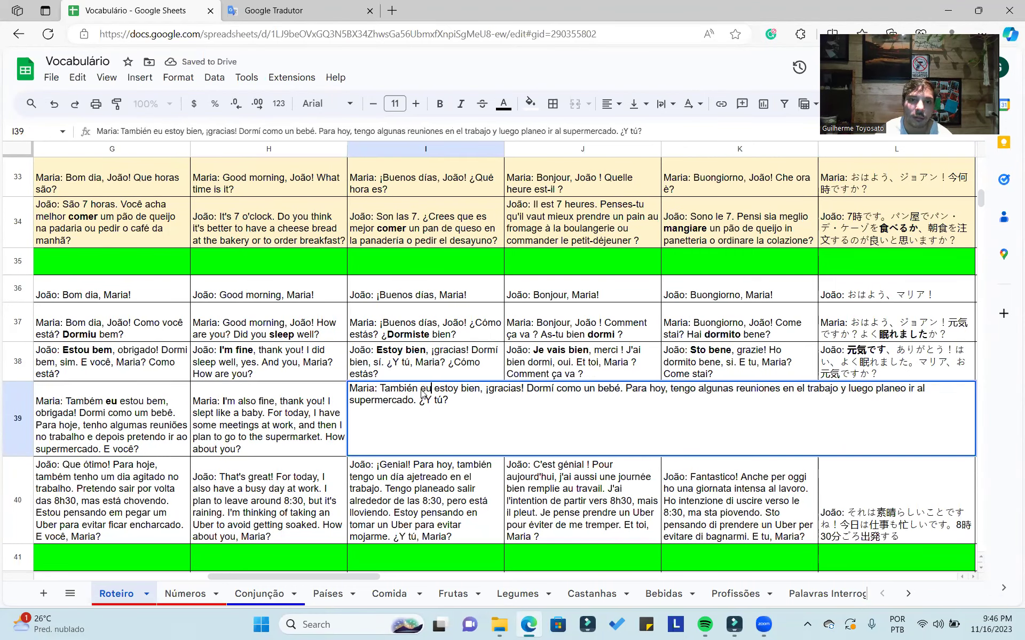
pyautogui.press('Return')
pyautogui.doubleClick(435, 409)
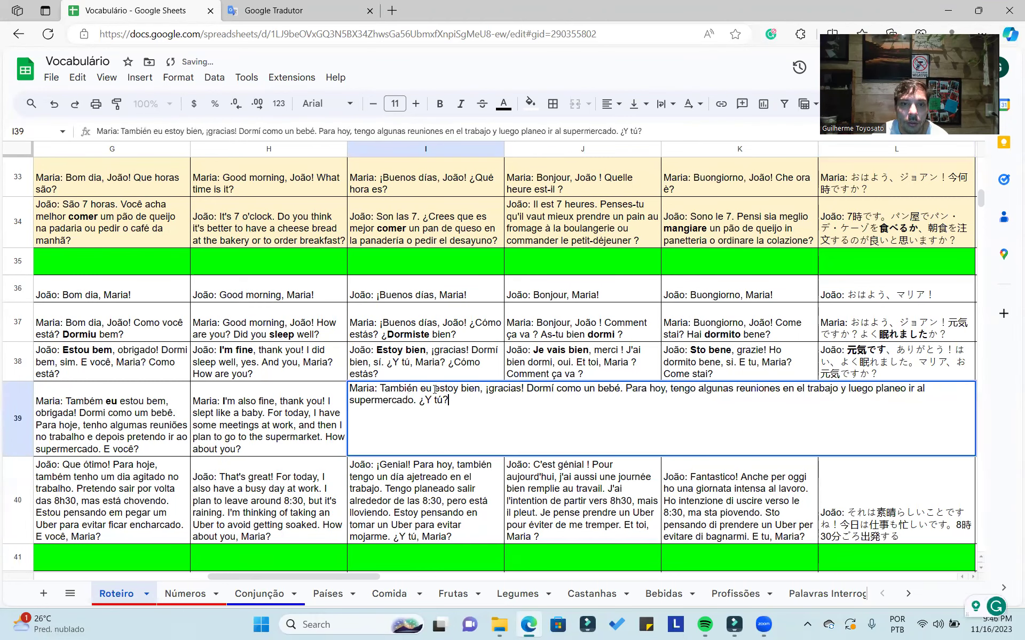
pyautogui.write('o')
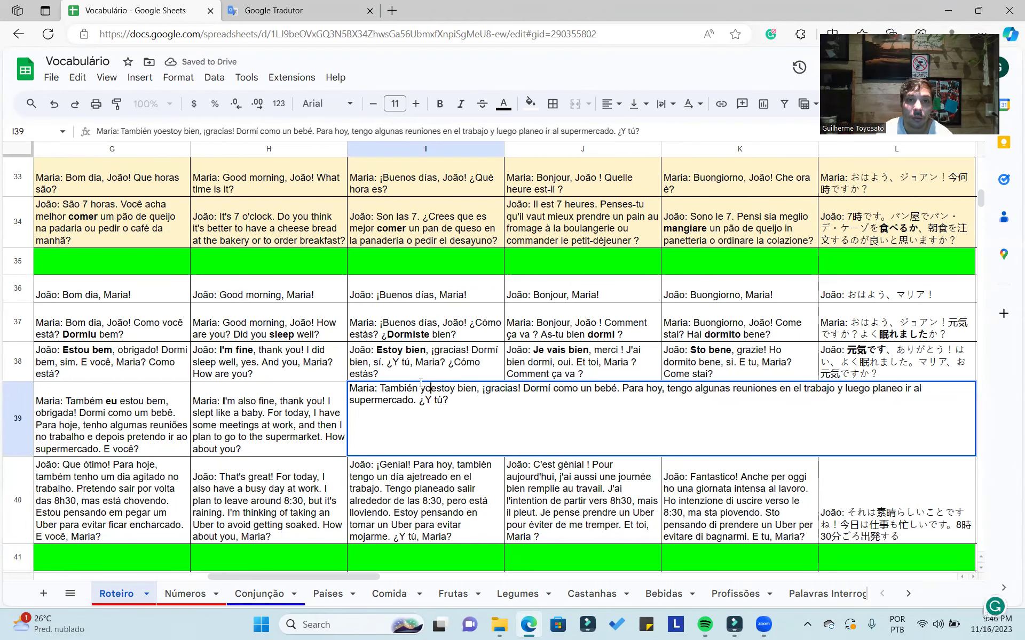
pyautogui.press('Return')
# Step: Make "yo" bold in the Spanish line in cell I39
pyautogui.click(456, 412)
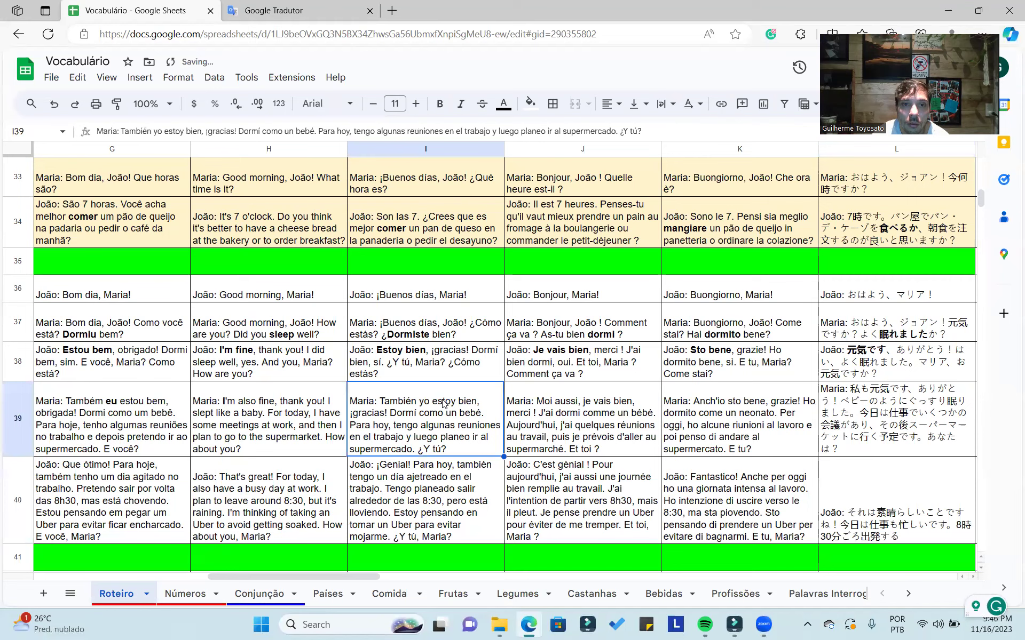
pyautogui.doubleClick(455, 413)
pyautogui.doubleClick(426, 388)
pyautogui.hotkey('ctrl', 'b')
pyautogui.click(425, 288)
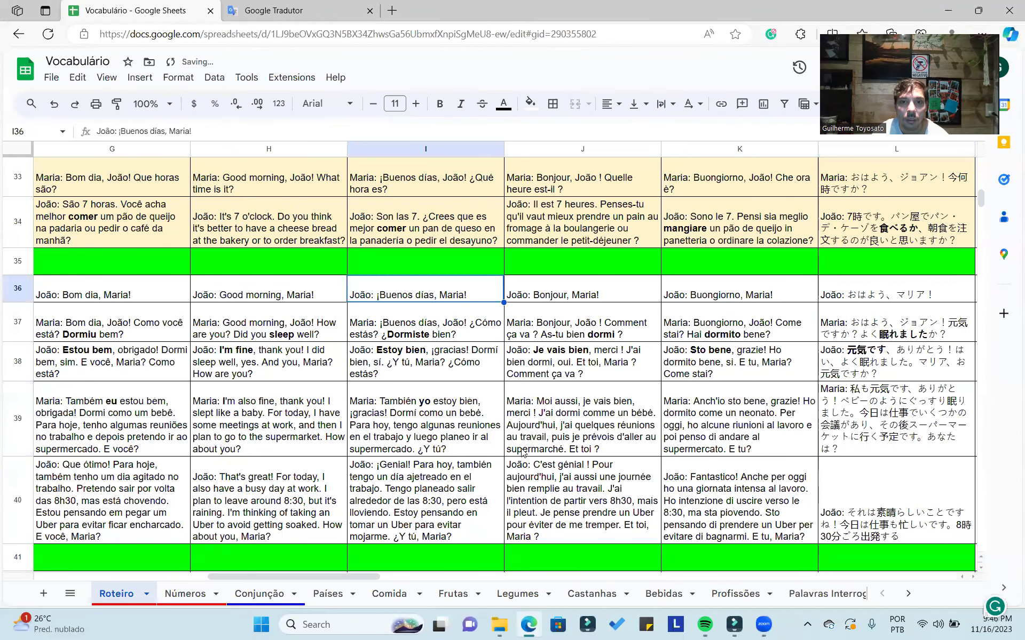
# Step: Make the pronoun "je" after "Moi aussi" bold in the French line in cell J39
pyautogui.doubleClick(566, 403)
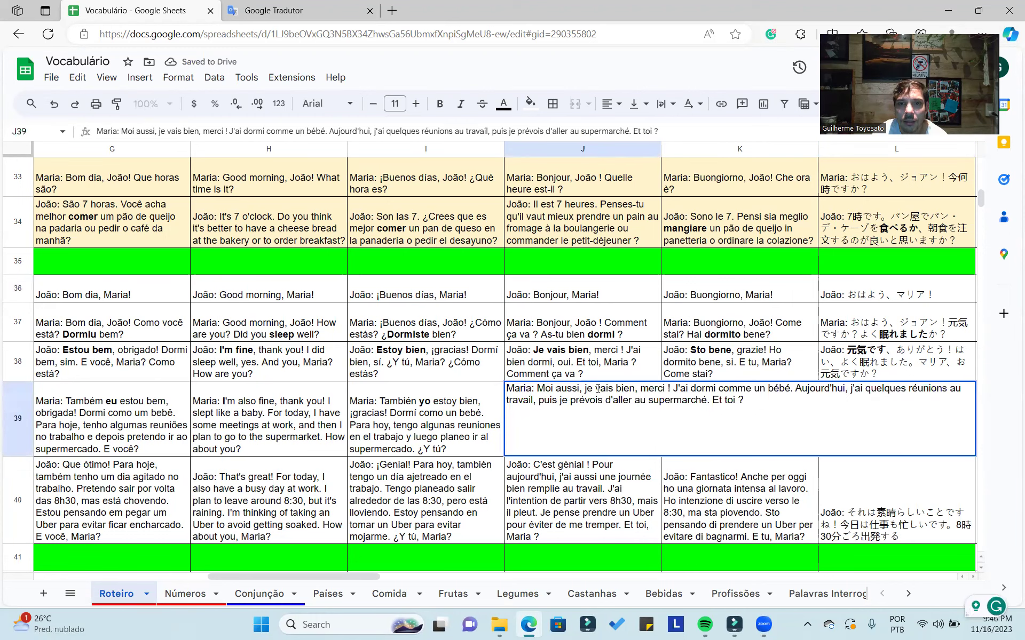
pyautogui.doubleClick(587, 390)
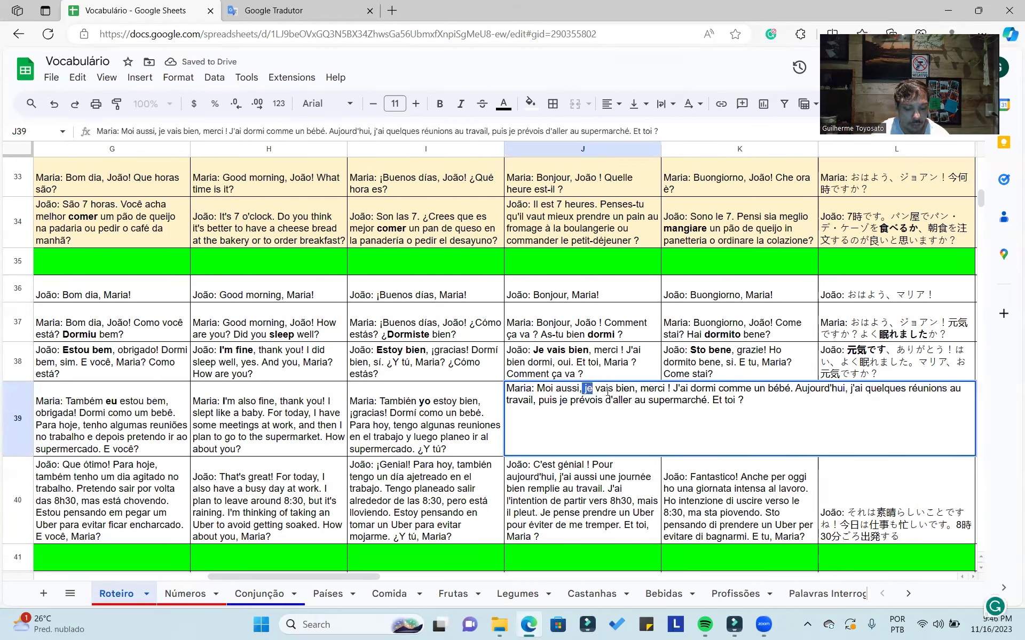
pyautogui.hotkey('ctrl', 'b')
pyautogui.click(712, 423)
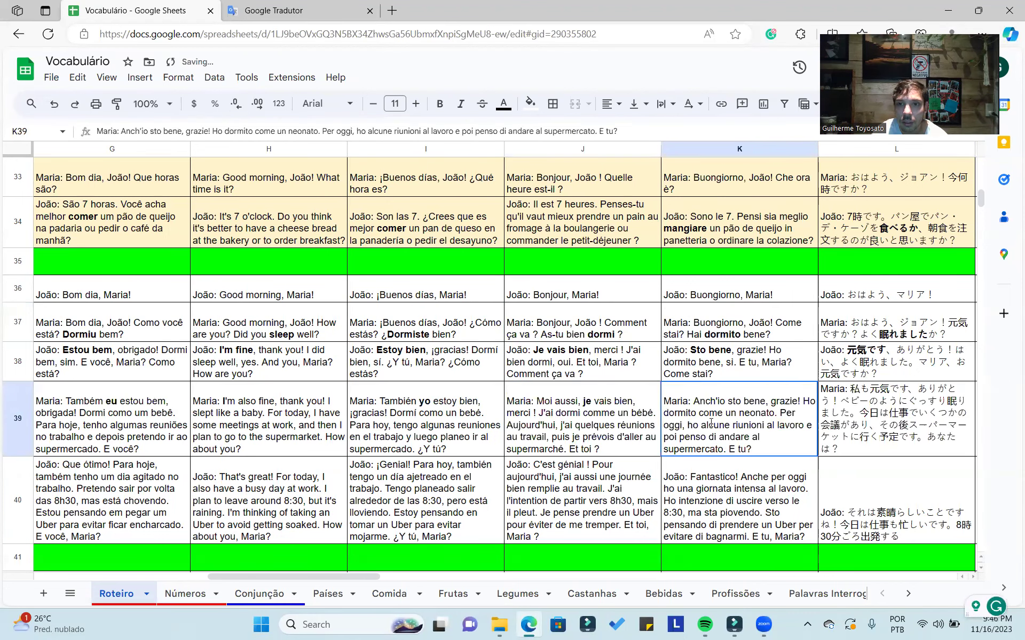
# Step: Make "Ho" bold in the Italian line in cell K39
pyautogui.doubleClick(746, 399)
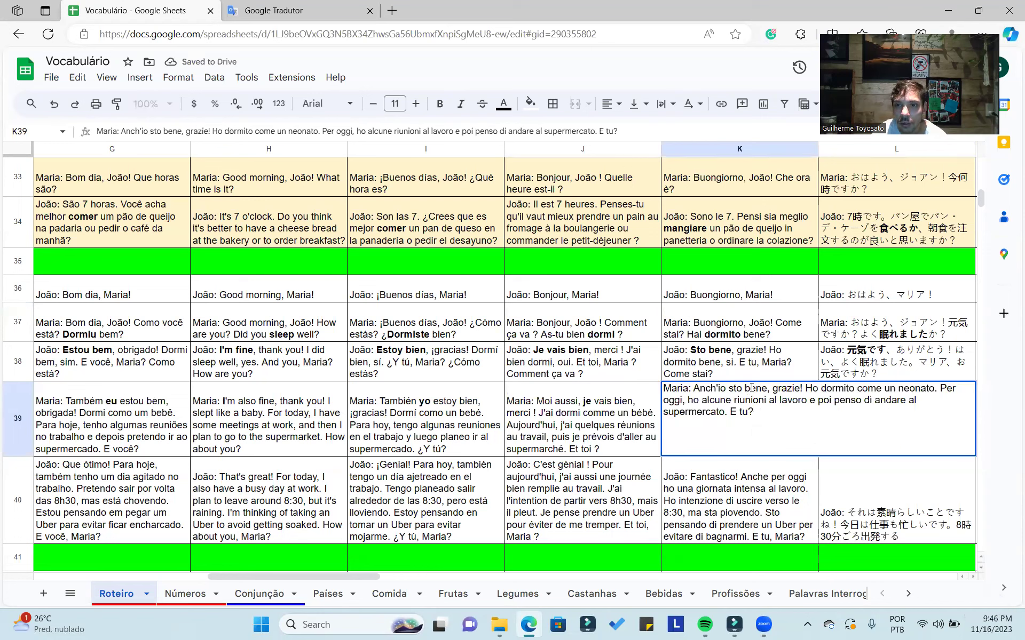
pyautogui.doubleClick(809, 387)
pyautogui.hotkey('ctrl', 'b')
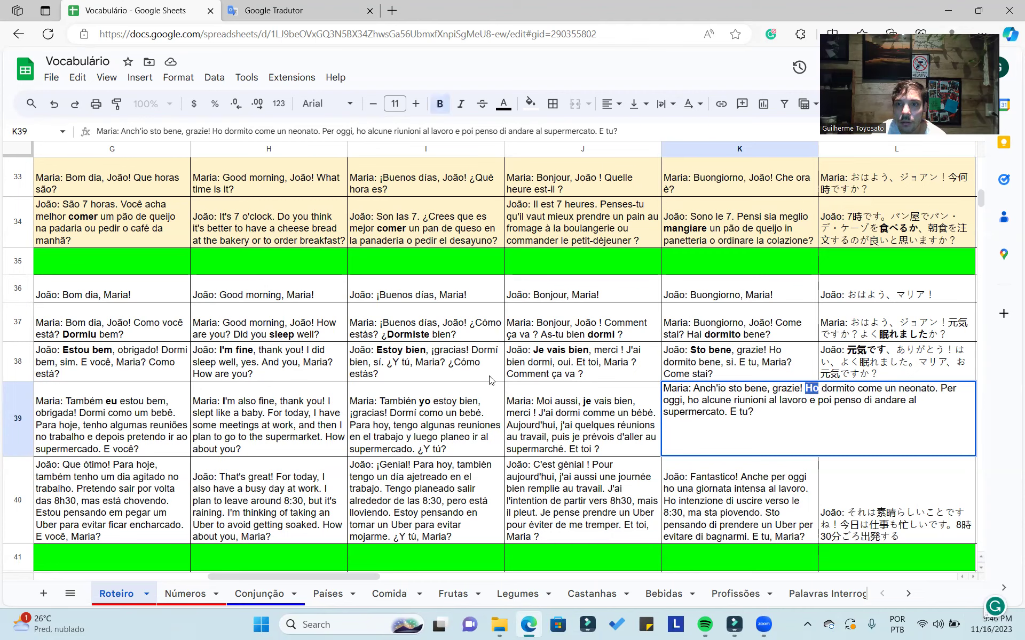
pyautogui.click(490, 376)
# Step: Translate the Italian word "ho" into Portuguese with Google Translate
pyautogui.click(294, 12)
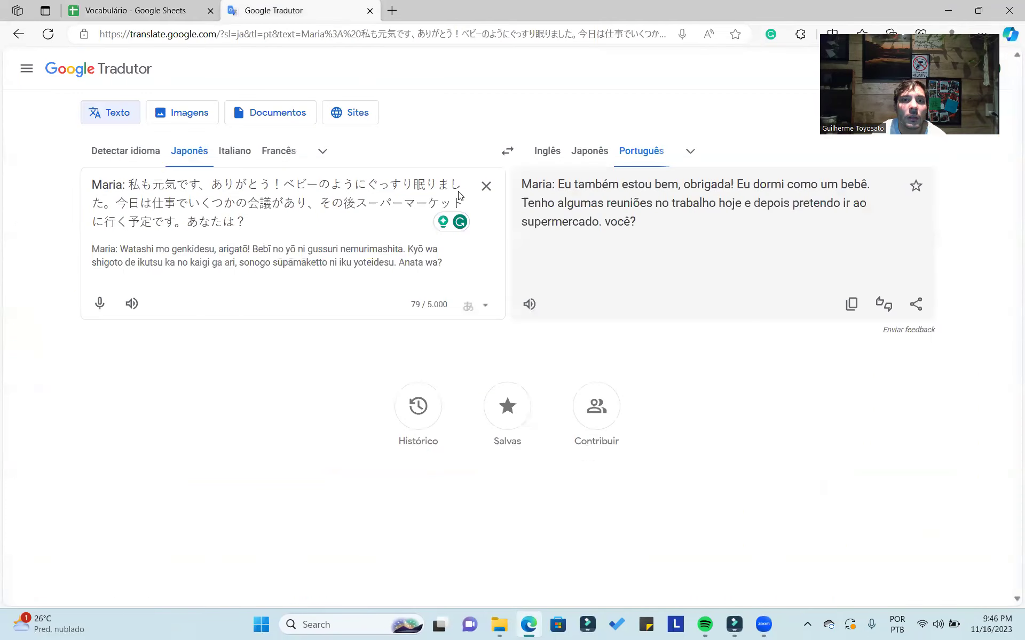
pyautogui.click(486, 186)
pyautogui.click(234, 151)
pyautogui.write('ho')
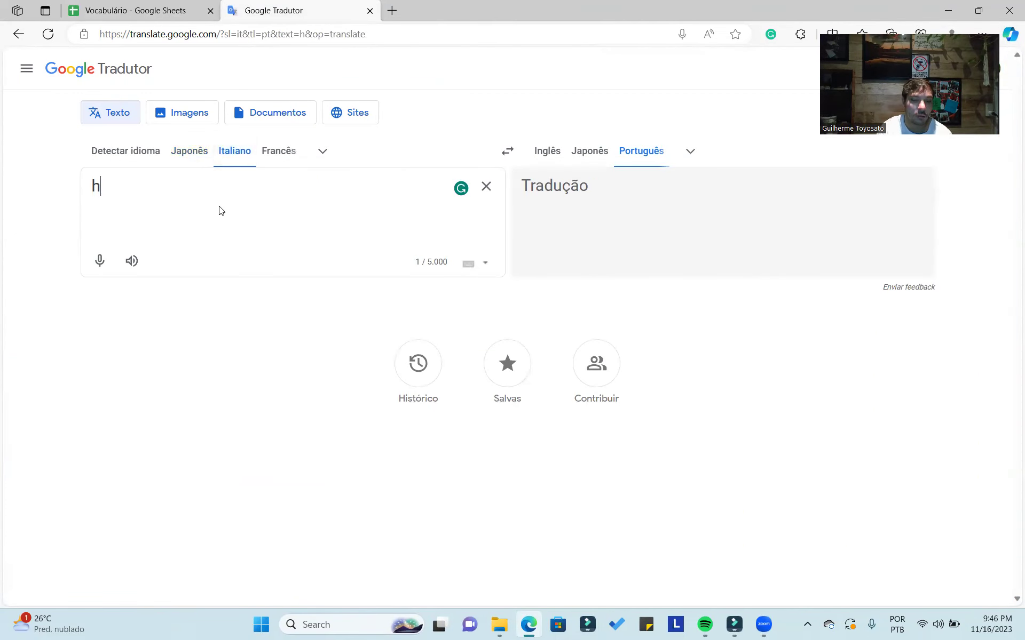
pyautogui.click(217, 407)
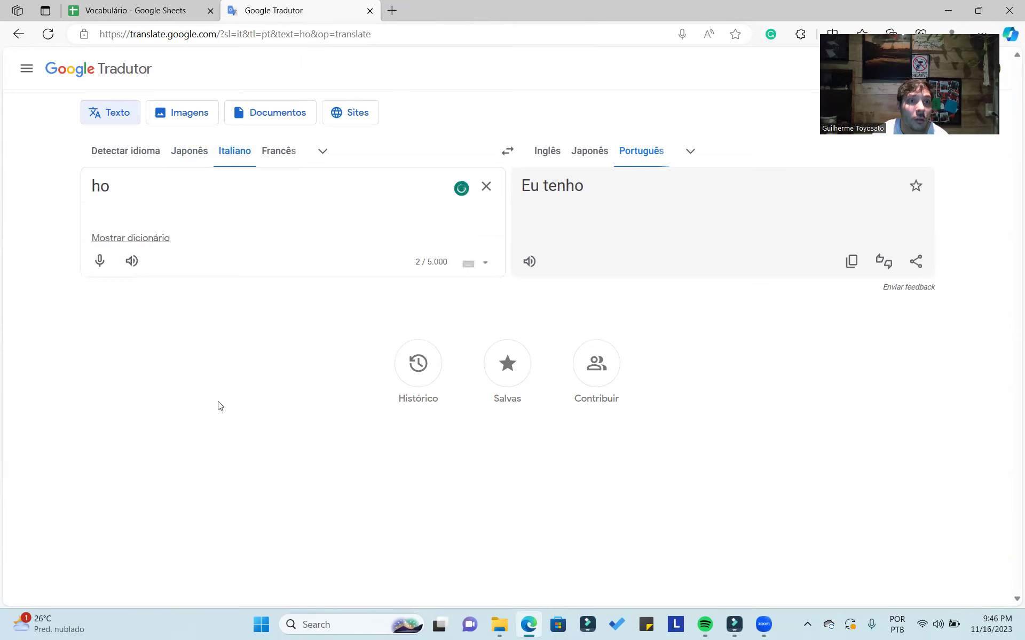
# Step: Swap the translation direction to Portuguese to Italian and translate "eu"
pyautogui.moveTo(153, 187); pyautogui.dragTo(2, 160)
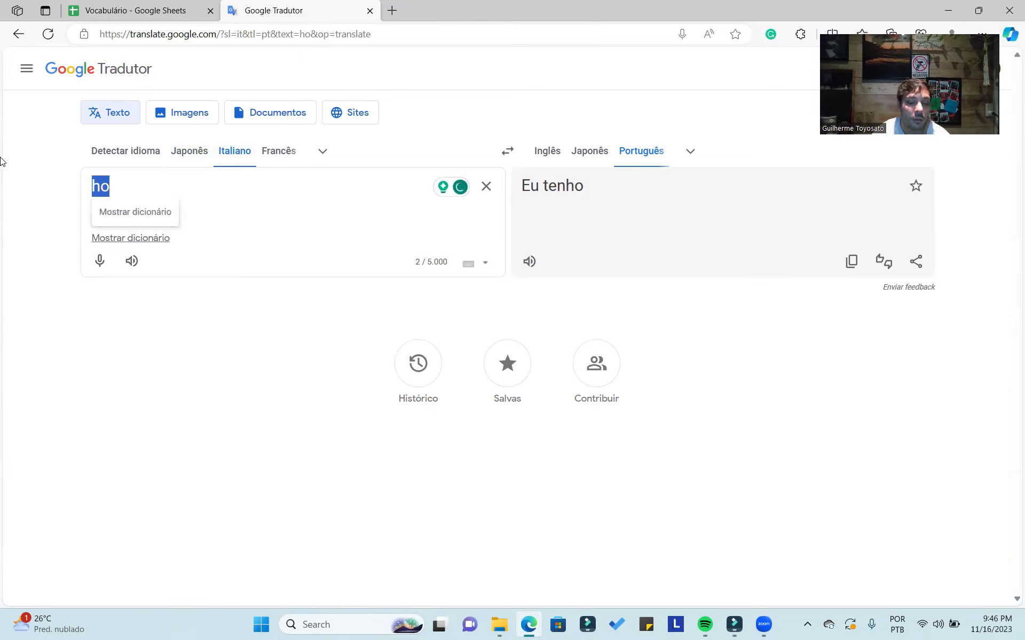
pyautogui.write('eu')
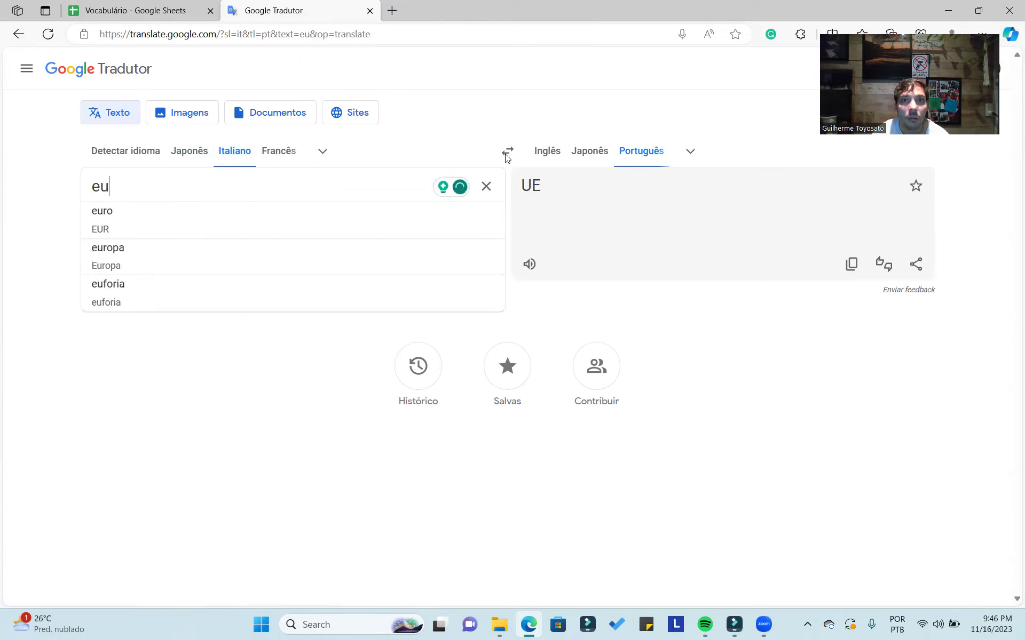
pyautogui.click(507, 152)
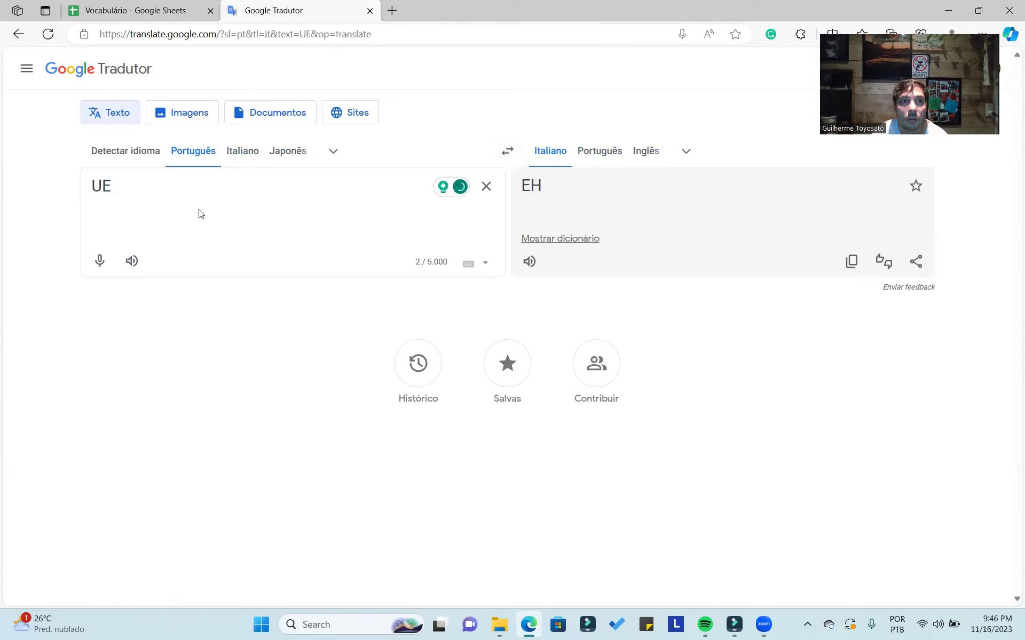
pyautogui.moveTo(112, 187); pyautogui.dragTo(2, 172)
pyautogui.write('ru')
pyautogui.press('BackSpace')
pyautogui.press('BackSpace')
pyautogui.write('eu')
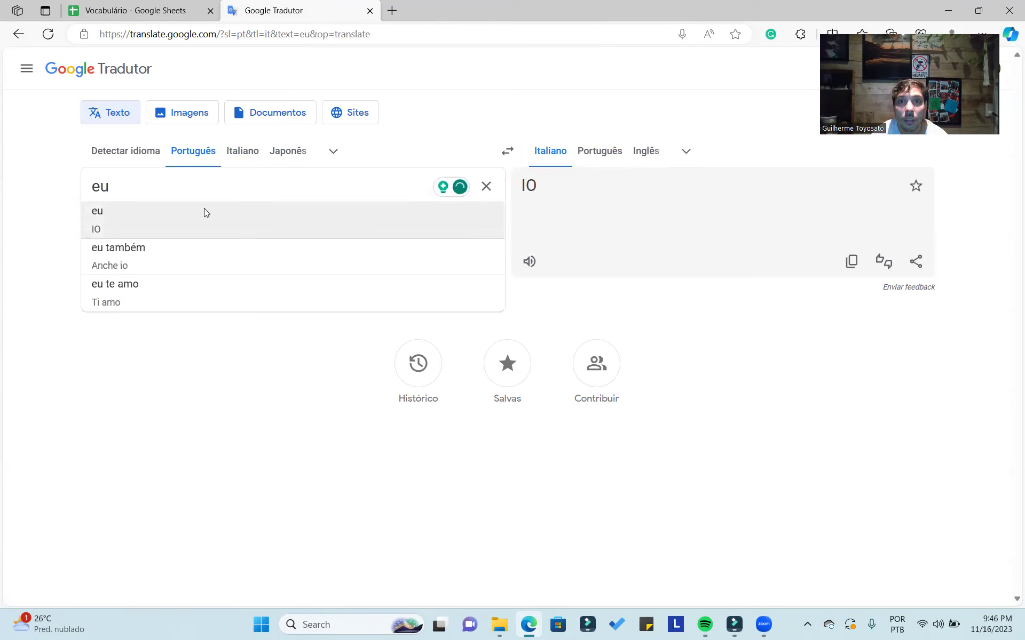
pyautogui.click(381, 126)
# Step: Return to the vocabulary spreadsheet and make "io" in "Anch'io" bold in the Italian line in cell K39
pyautogui.click(184, 13)
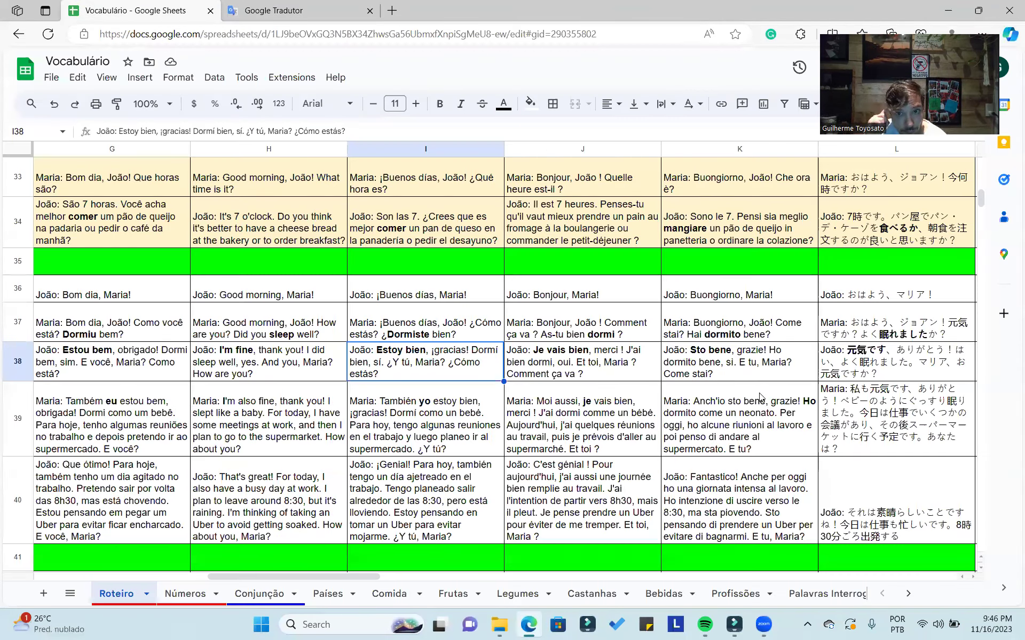
pyautogui.click(761, 398)
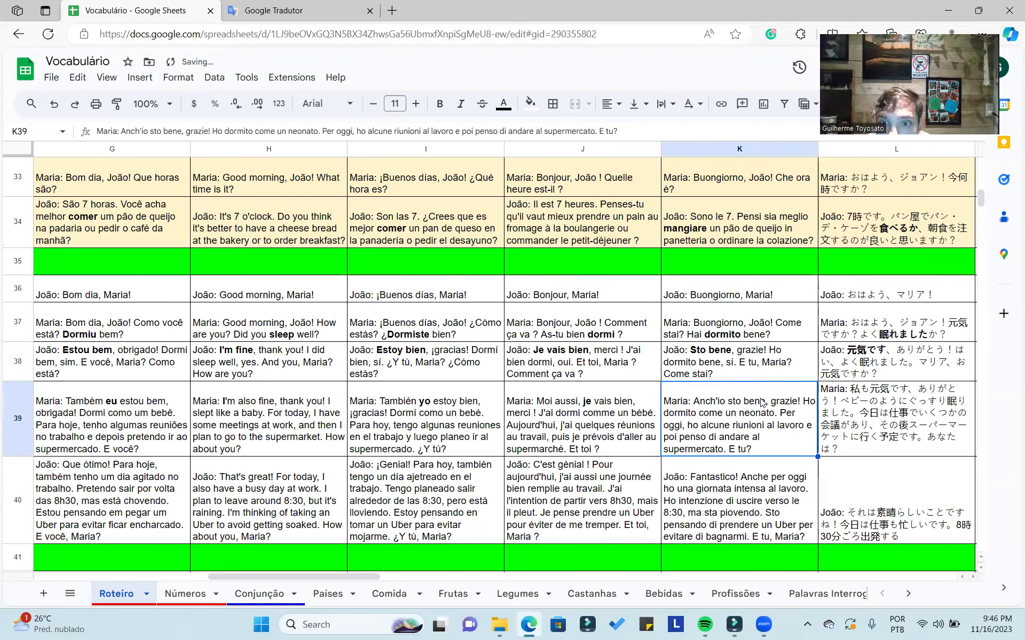
pyautogui.doubleClick(736, 397)
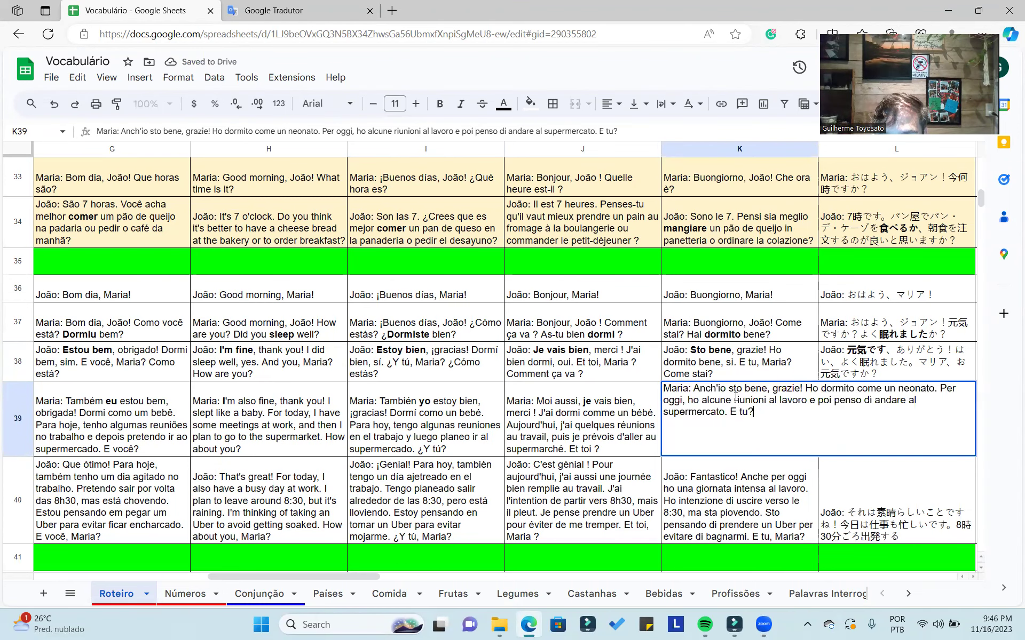
pyautogui.moveTo(717, 388); pyautogui.dragTo(726, 388)
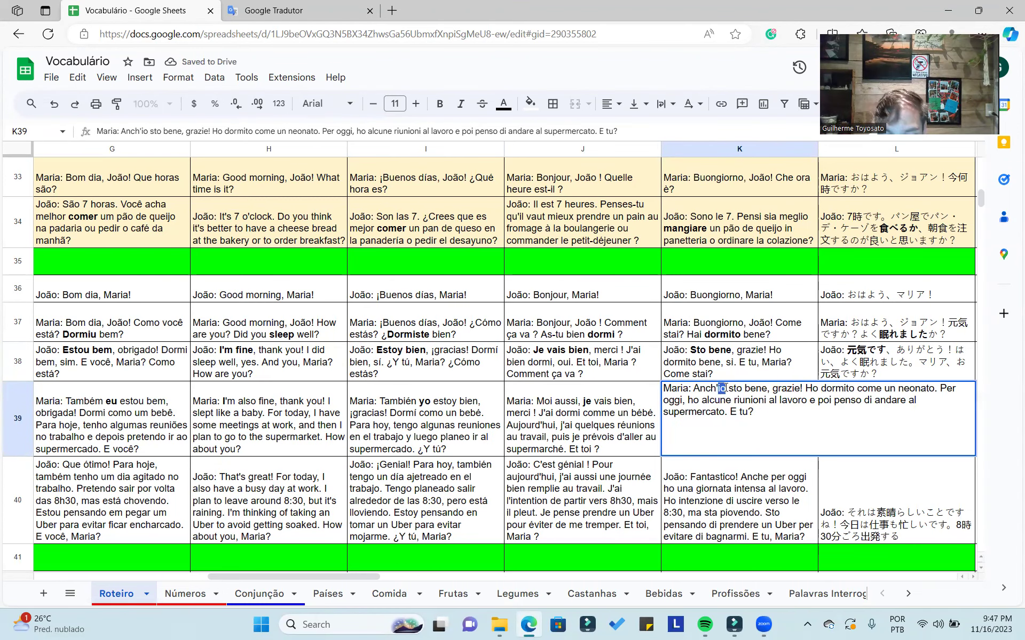
pyautogui.hotkey('ctrl', 'b')
pyautogui.click(746, 340)
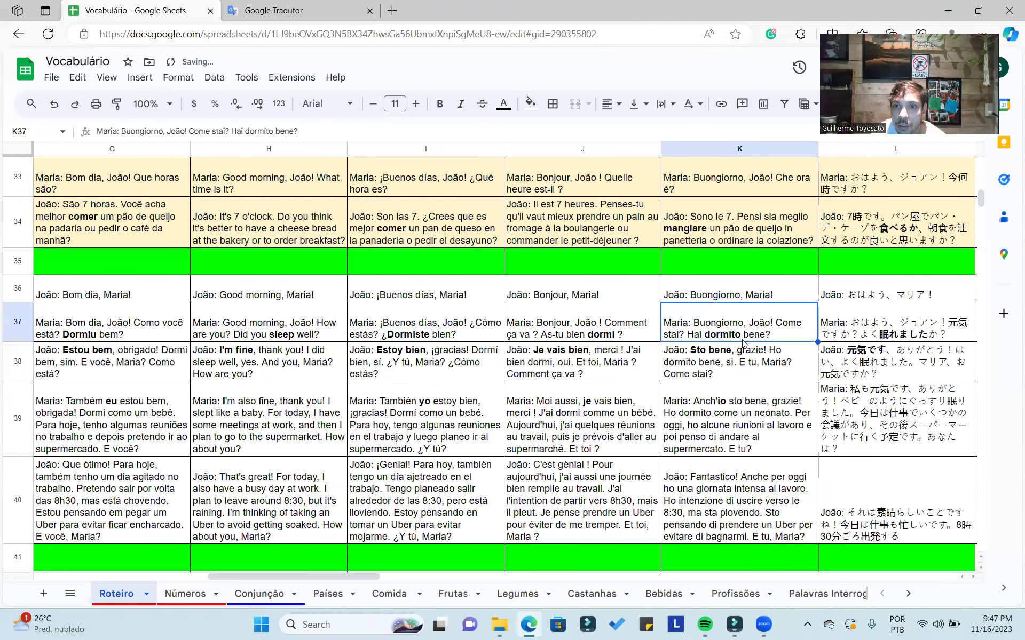
# Step: Make the Japanese pronoun "私" bold in the line in cell L39
pyautogui.doubleClick(860, 391)
pyautogui.hotkey('ctrl', 'b')
pyautogui.click(215, 413)
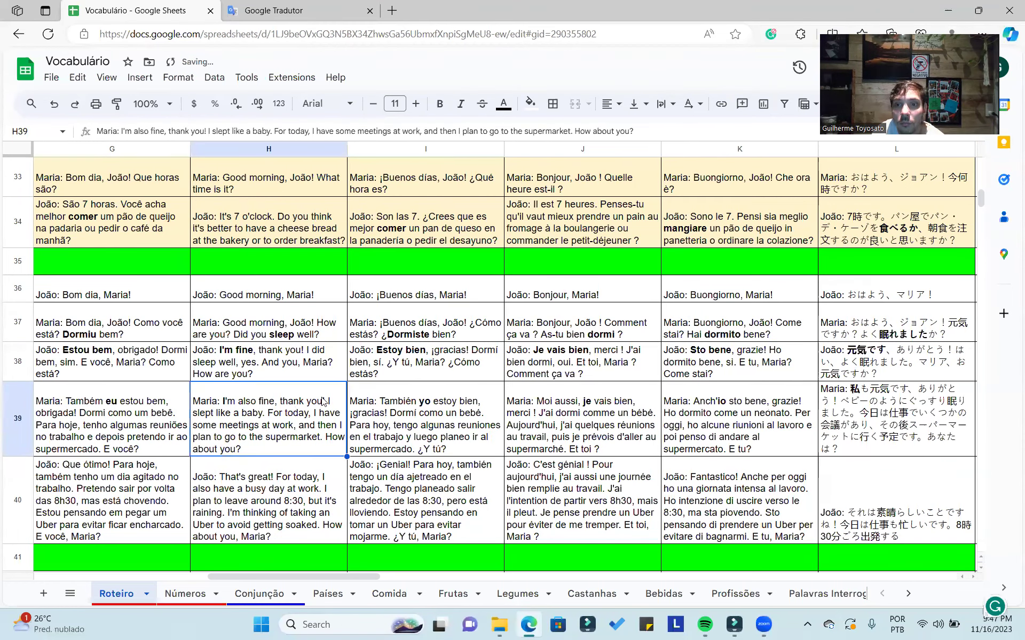
# Step: Fill rows 36 to 40 with a pale yellow background colour to mark this dialogue as studied
pyautogui.scroll(-2, 323, 402)
pyautogui.click(21, 206)
pyautogui.keyDown('shift'); pyautogui.click(22, 329); pyautogui.keyUp('shift')
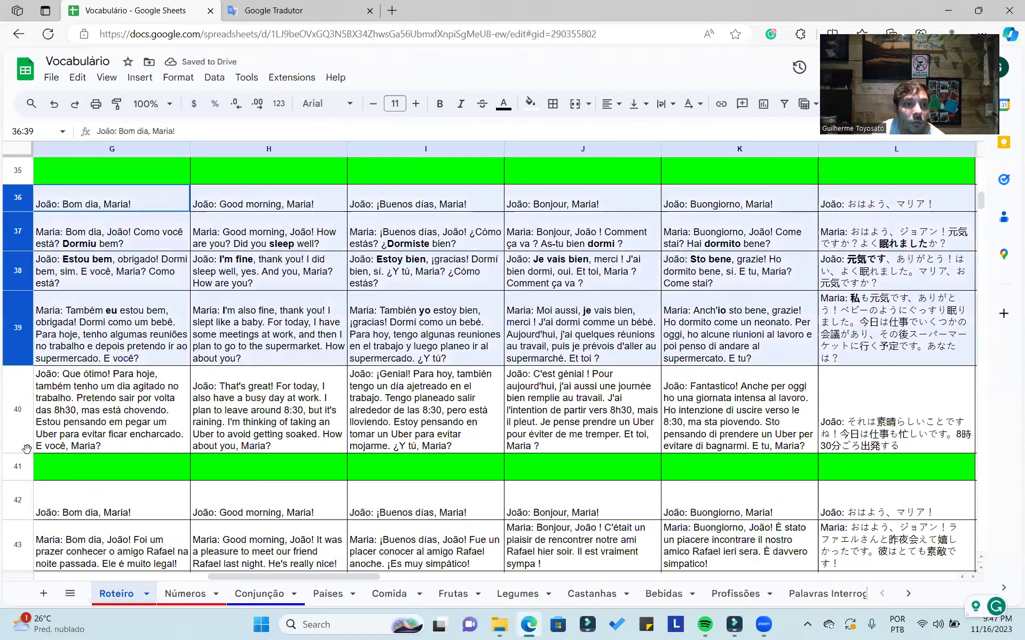
pyautogui.keyDown('shift'); pyautogui.click(26, 448); pyautogui.keyUp('shift')
pyautogui.click(530, 103)
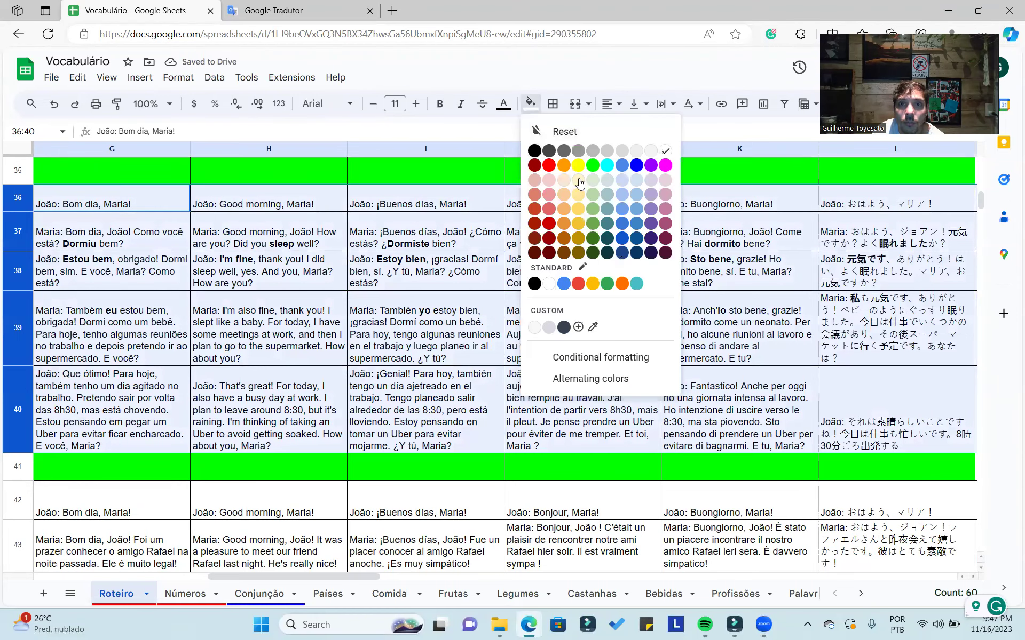
pyautogui.click(580, 184)
pyautogui.click(166, 359)
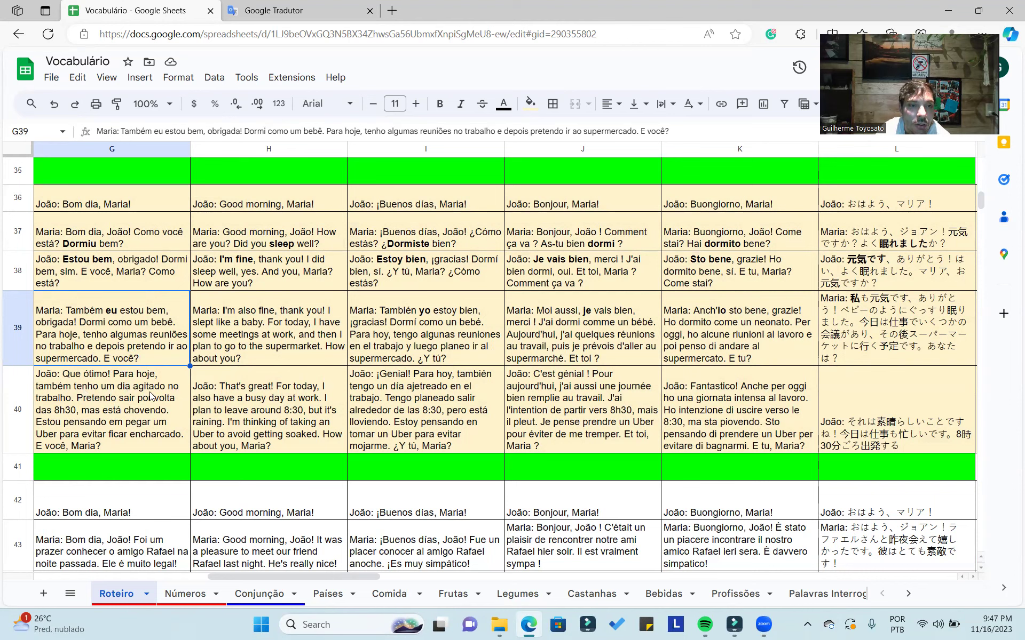
# Step: Insert "(oito e meia)" directly after "8h30" in the Portuguese line in cell G40
pyautogui.doubleClick(81, 419)
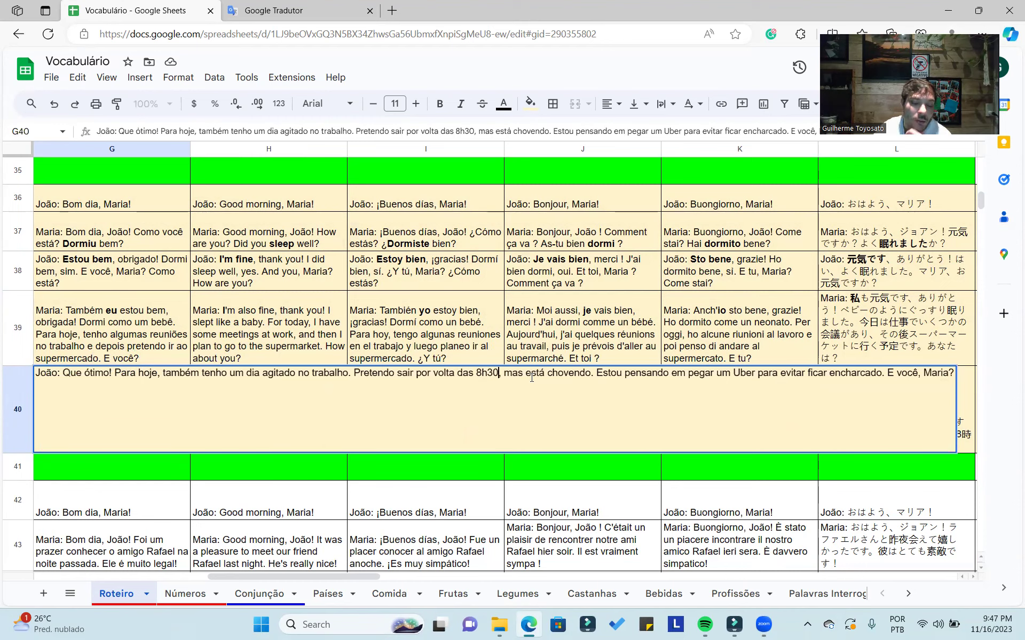
pyautogui.write('(oito ')
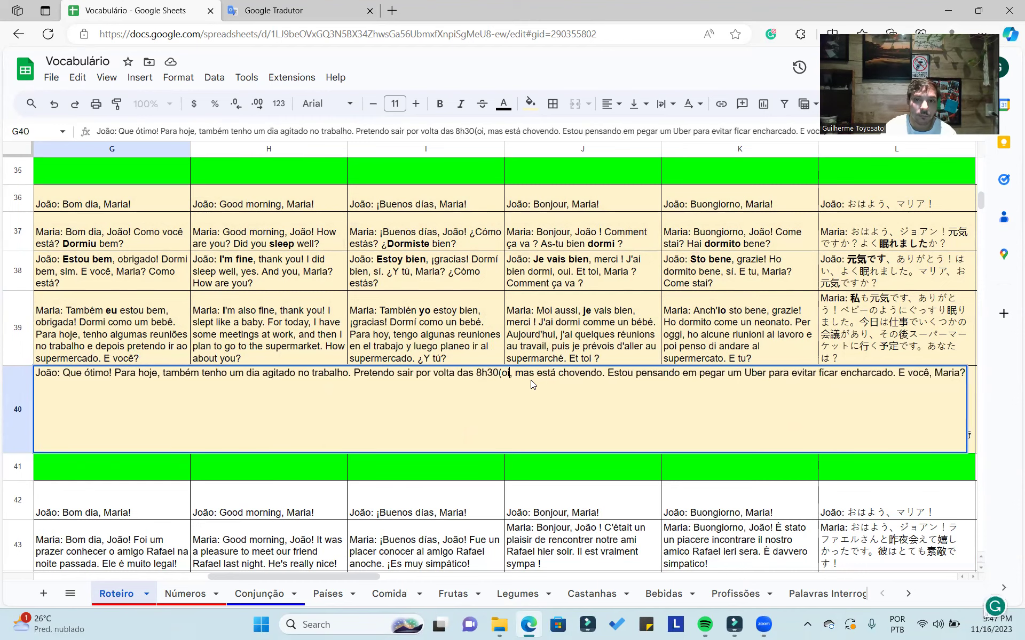
pyautogui.write('e meia)')
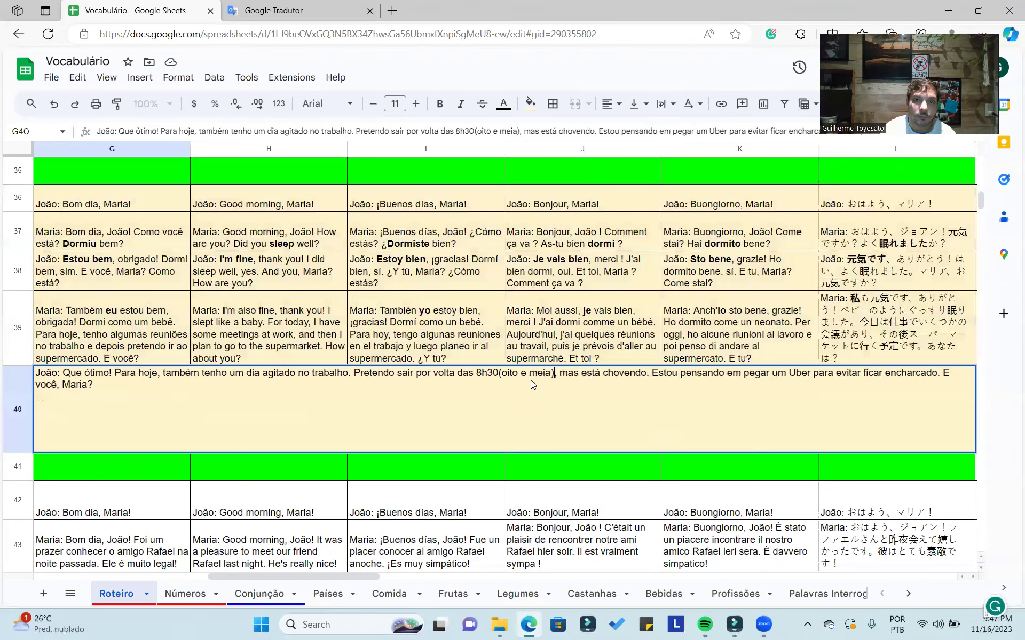
pyautogui.press('Return')
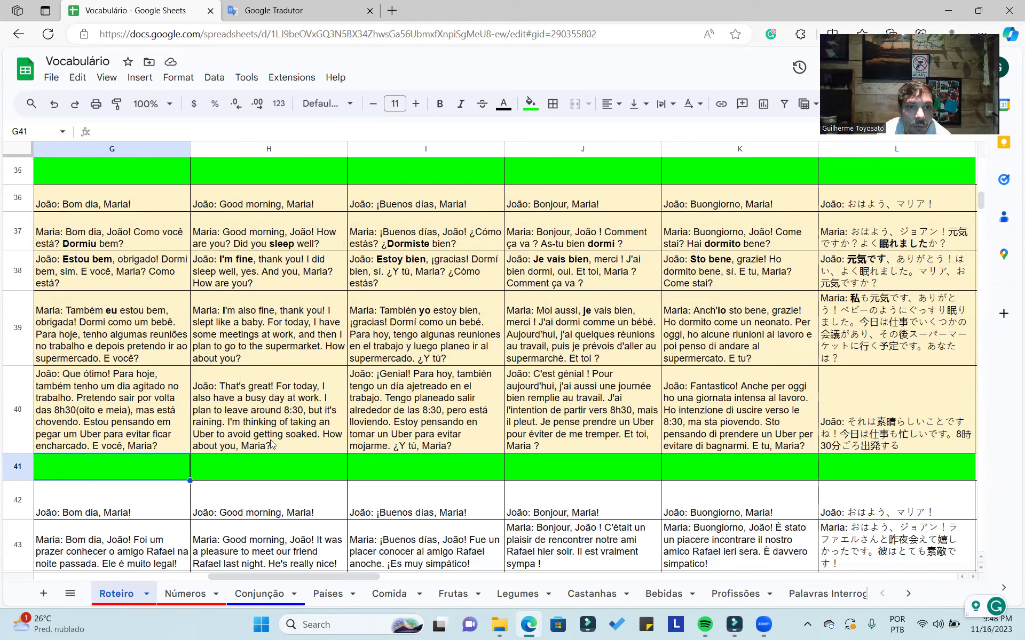
# Step: Copy the word "soaked." from the English line in cell H40, leaving the cell's text as it is
pyautogui.click(299, 438)
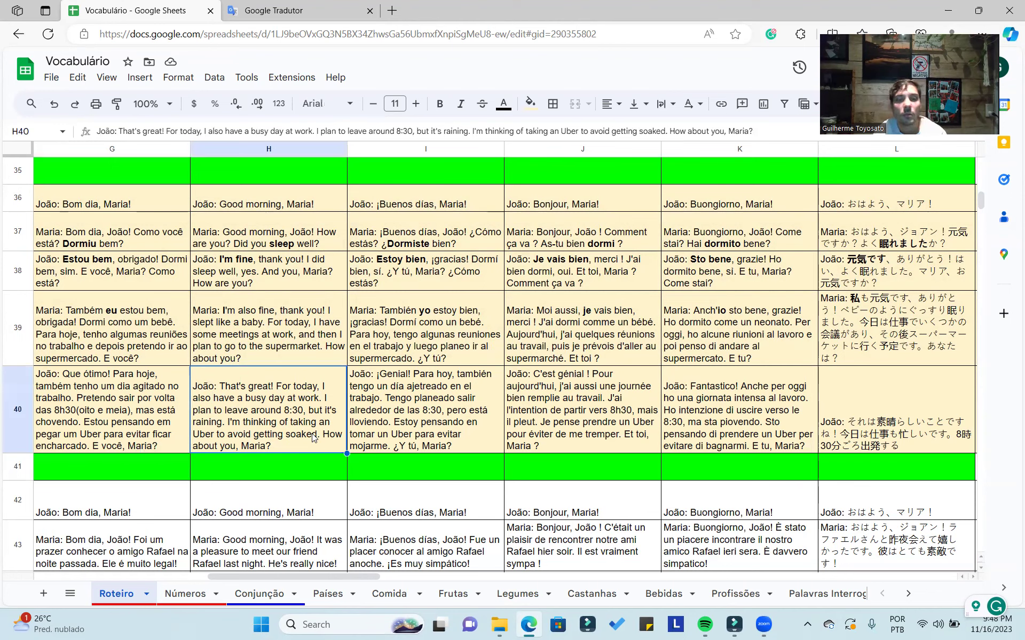
pyautogui.doubleClick(318, 438)
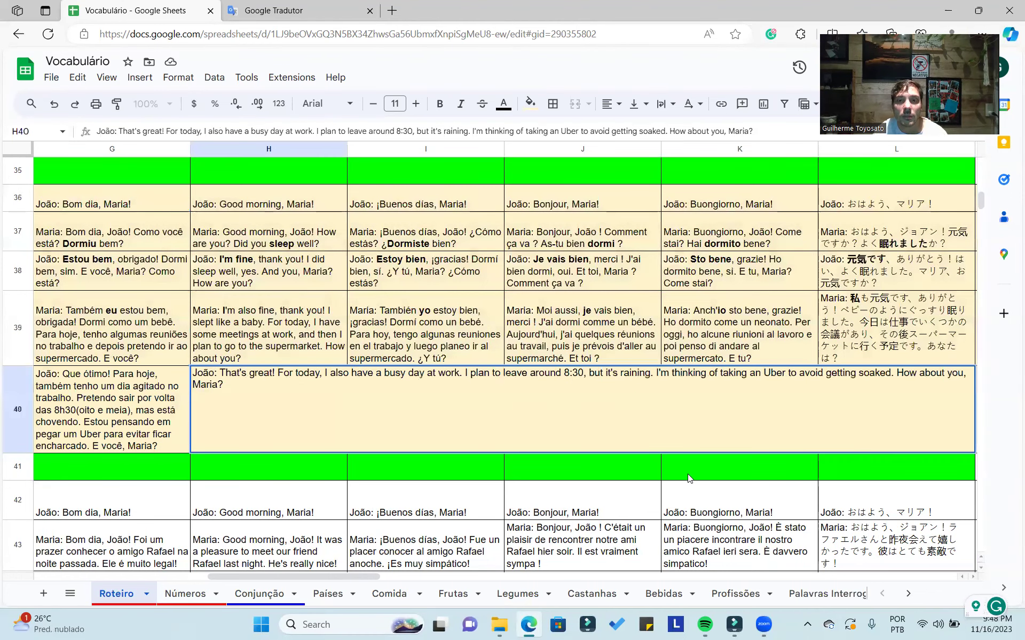
pyautogui.hotkey('shift', 'Left')
pyautogui.hotkey('shift', 'Left')
pyautogui.hotkey('shift', 'Left')
pyautogui.hotkey('shift', 'Left')
pyautogui.hotkey('shift', 'Left')
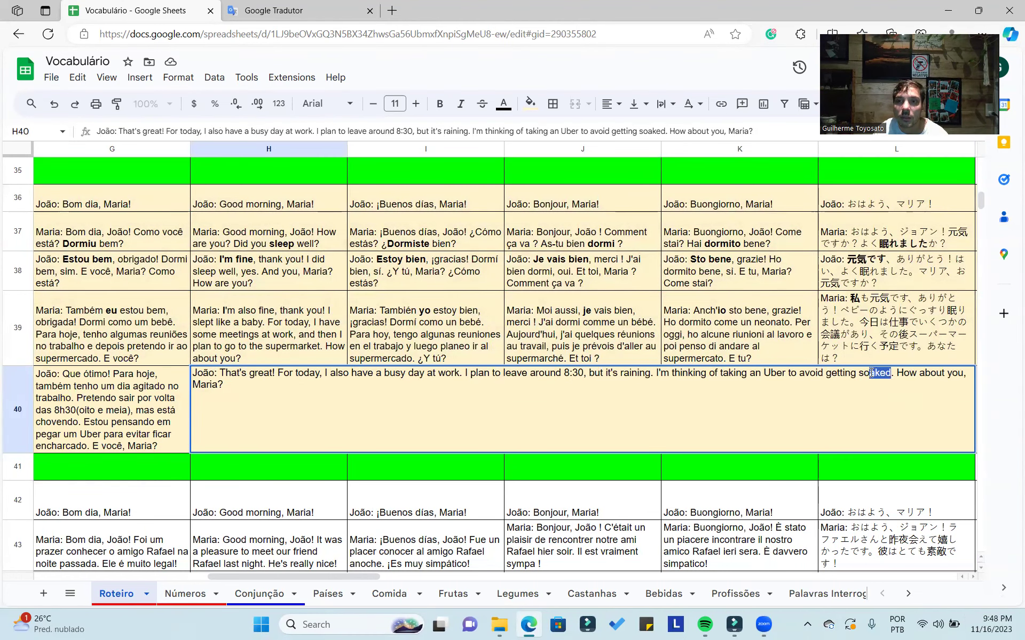
pyautogui.moveTo(897, 375); pyautogui.dragTo(862, 375)
pyautogui.hotkey('ctrl', 'c')
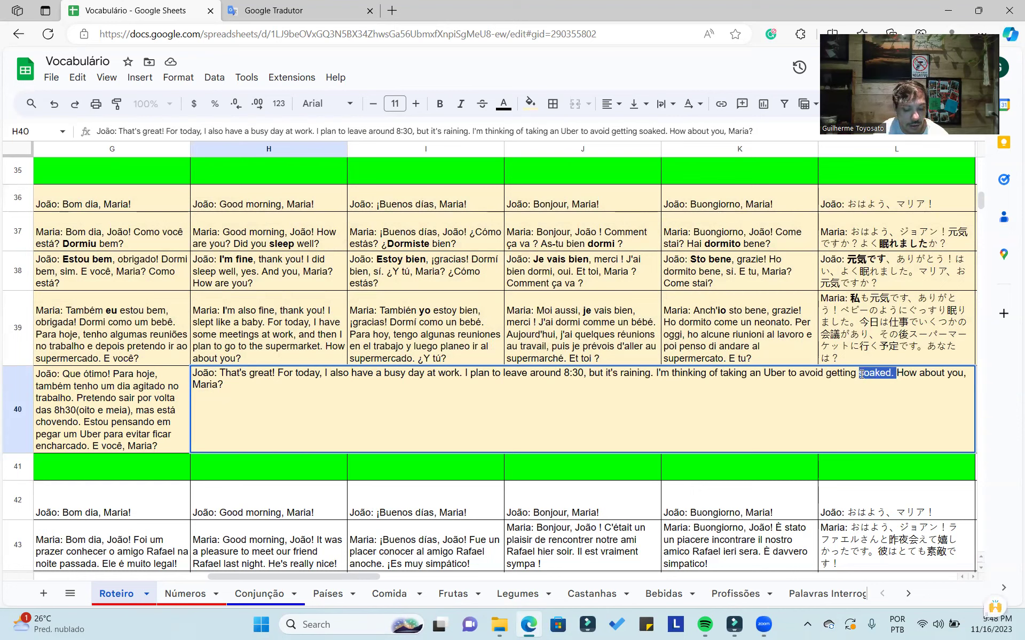
pyautogui.click(250, 308)
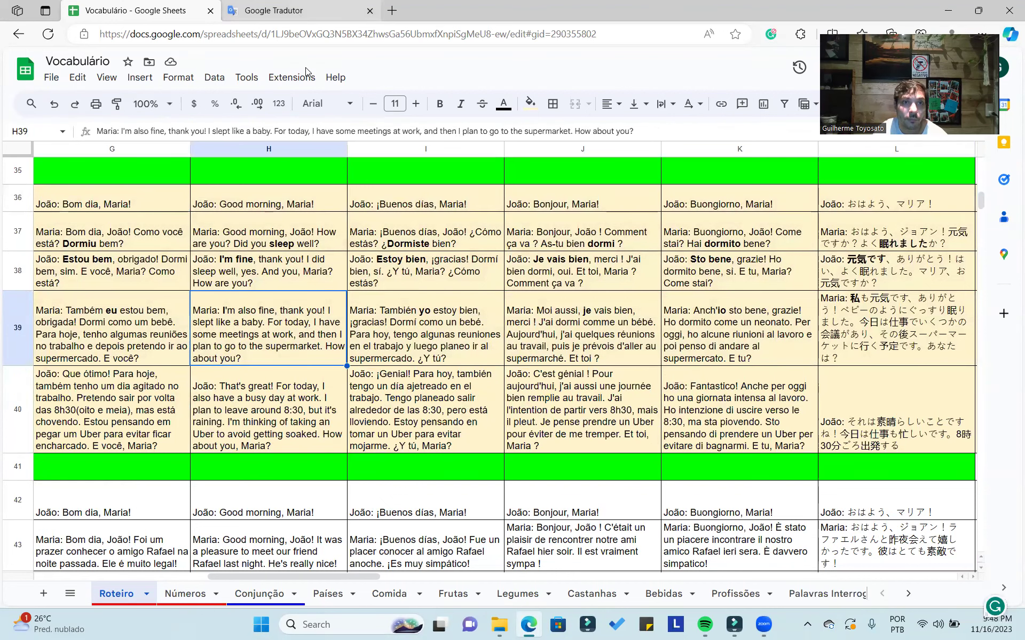
# Step: Replace the text in Google Translate with the copied word "soaked." and translate it from English
pyautogui.hotkey('ctrl', 'Tab')
pyautogui.click(256, 206)
pyautogui.press('BackSpace')
pyautogui.press('BackSpace')
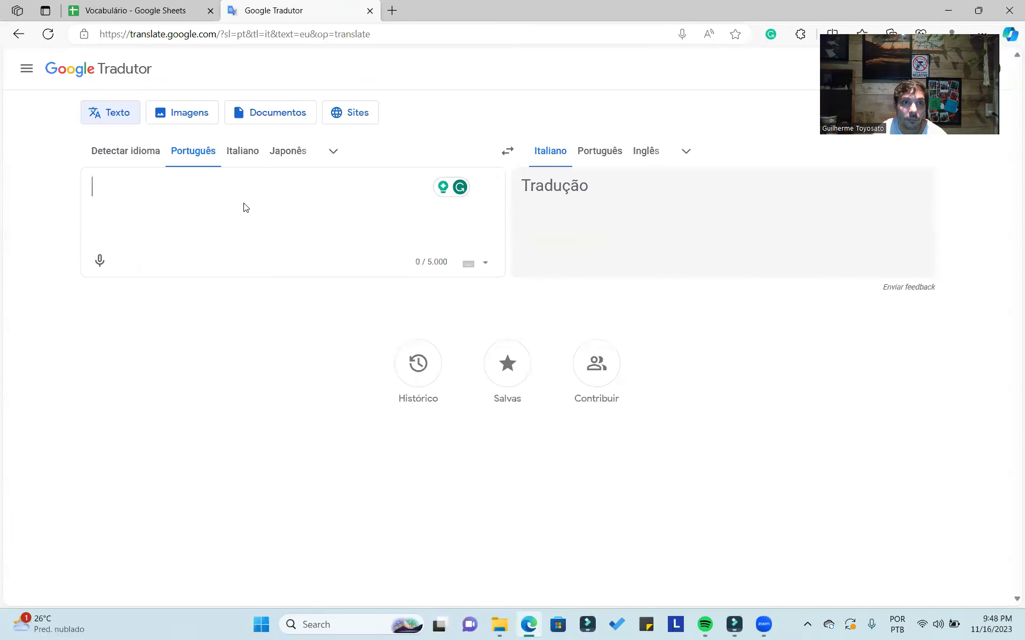
pyautogui.hotkey('ctrl', 'v')
pyautogui.click(175, 226)
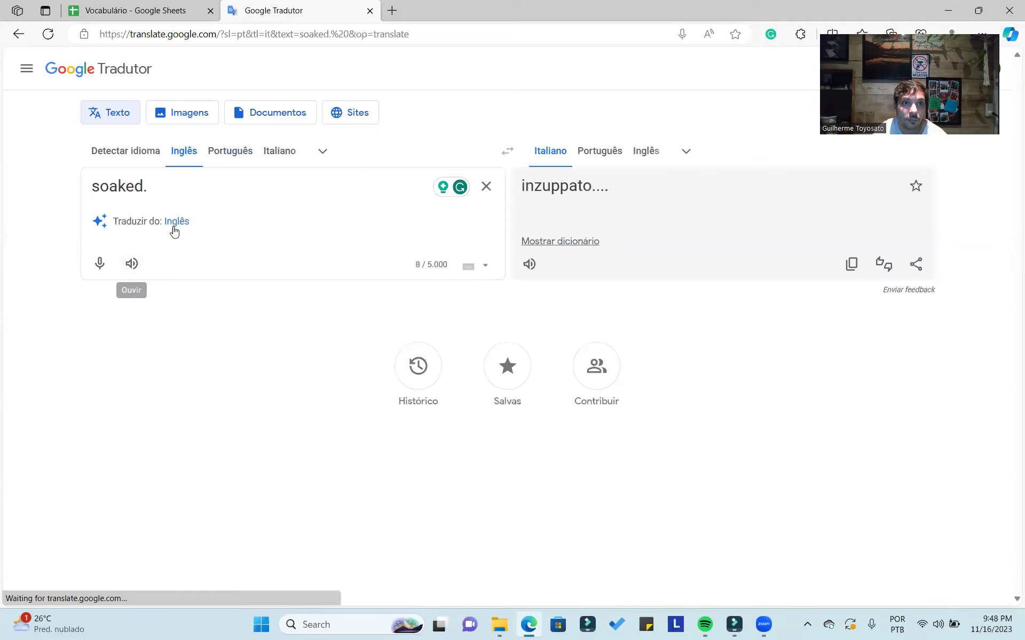
# Step: Listen to the English pronunciation of "soaked" several times
pyautogui.click(138, 265)
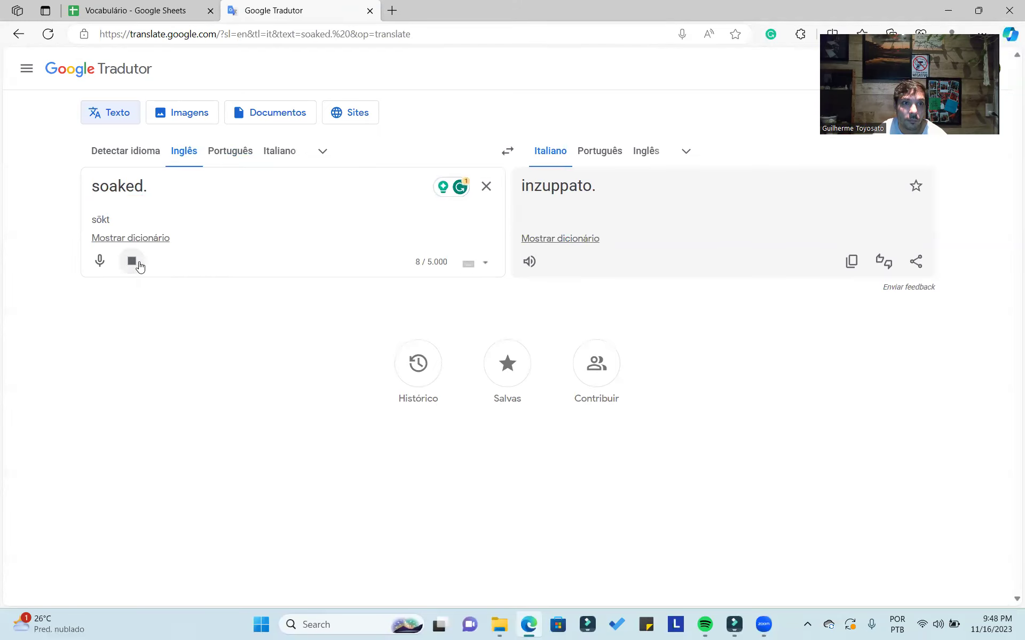
pyautogui.click(138, 264)
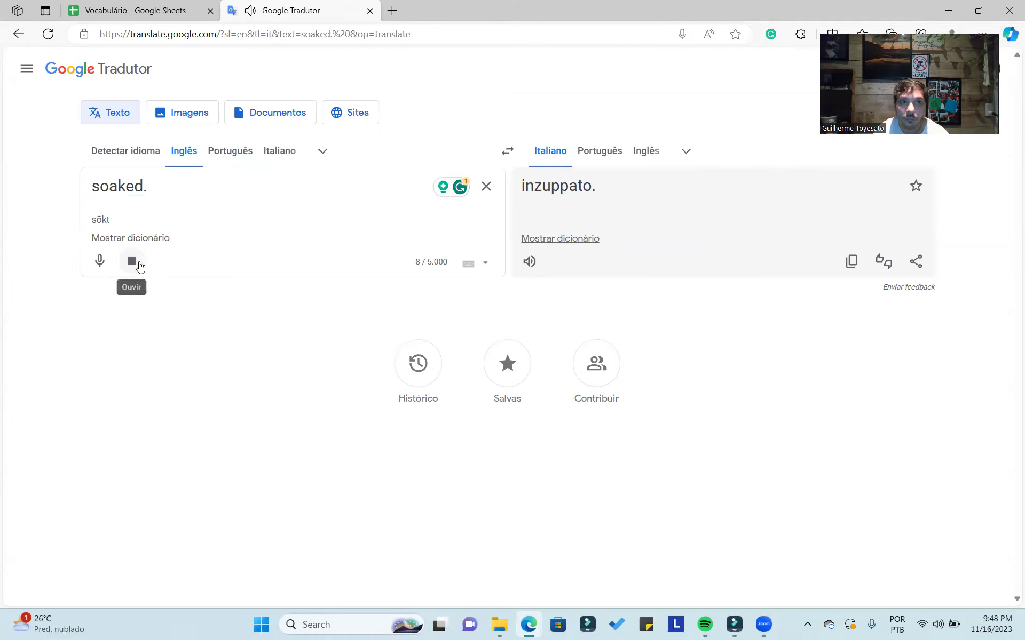
pyautogui.click(138, 264)
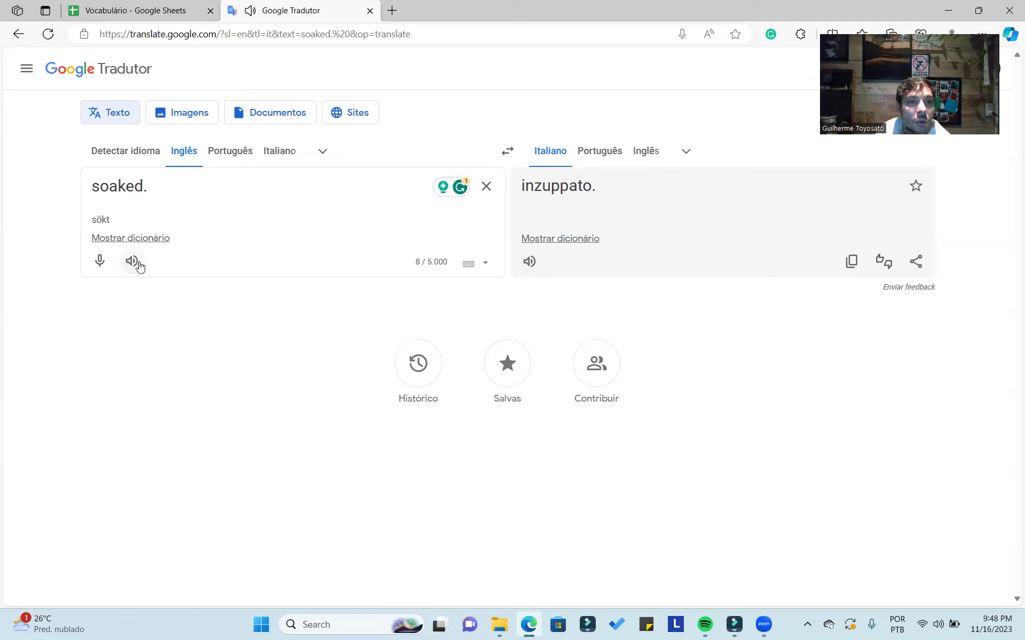
pyautogui.click(138, 264)
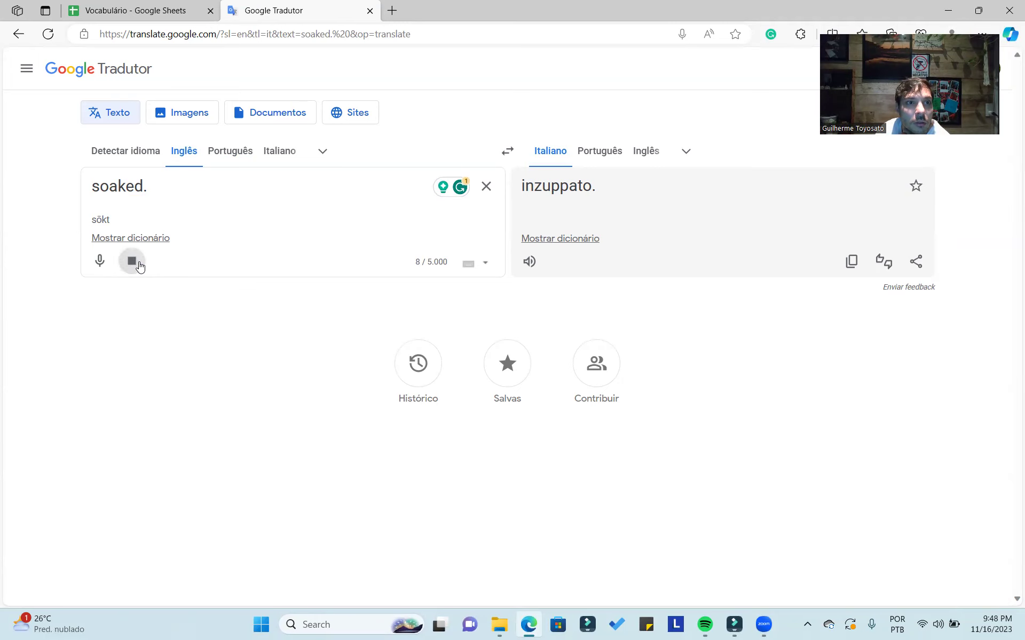
# Step: Go back to the vocabulary spreadsheet, consult the number sentences in the Números sheet, and return to the Roteiro sheet
pyautogui.click(167, 16)
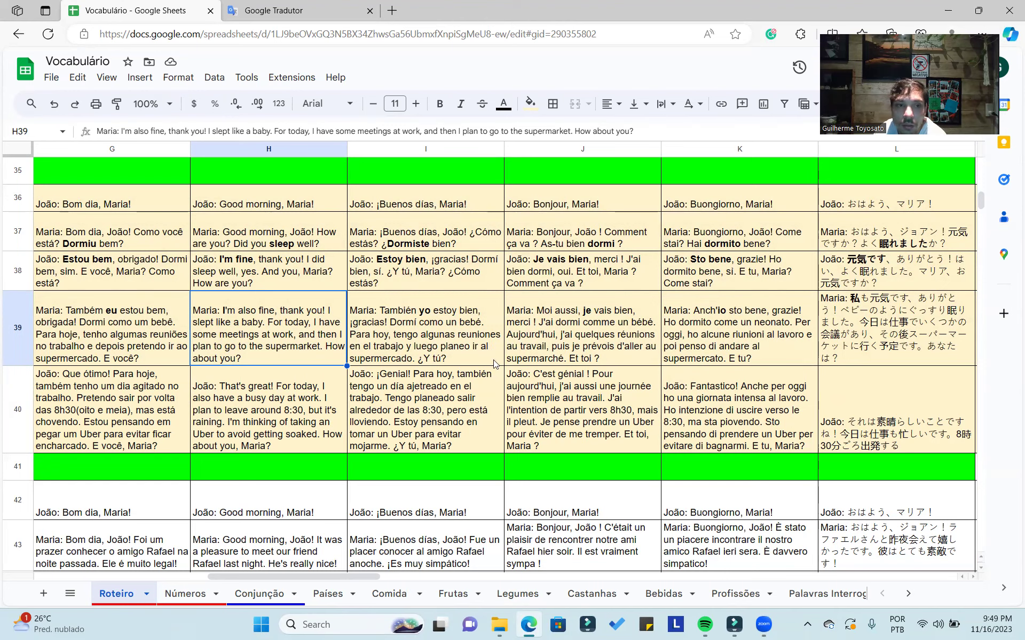
pyautogui.click(181, 601)
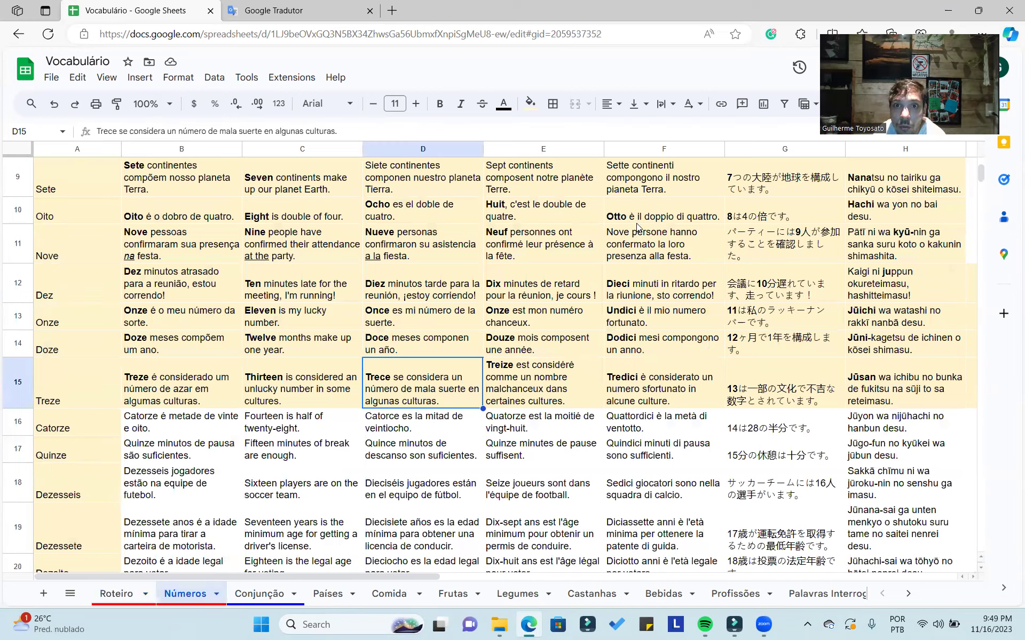
pyautogui.click(122, 593)
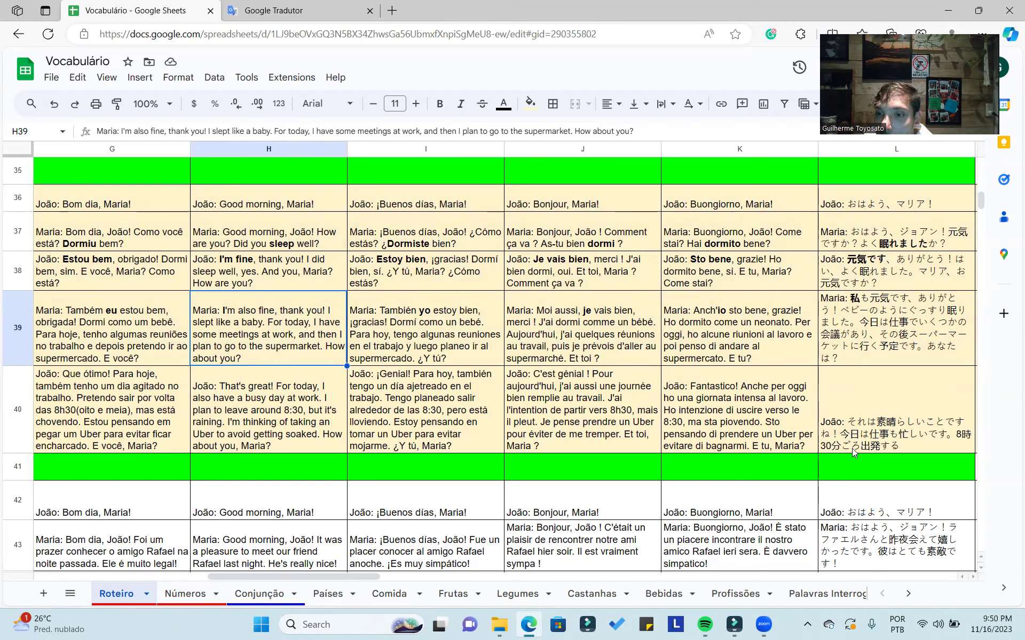
# Step: Copy the Japanese line from cell L40 into Google Translate and translate it from Japanese to Italian
pyautogui.click(914, 447)
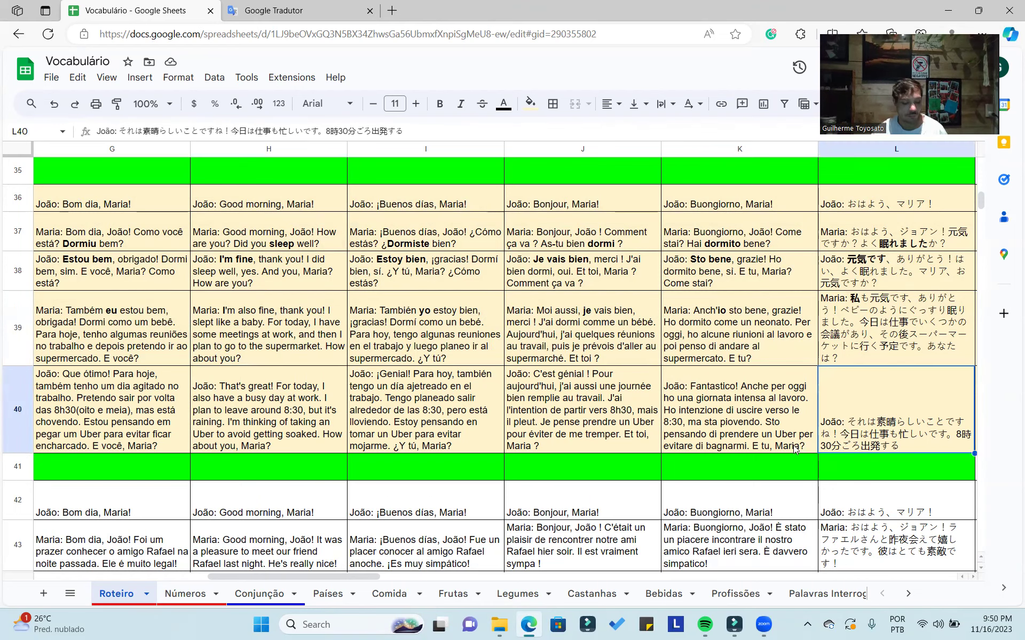
pyautogui.hotkey('ctrl', 'c')
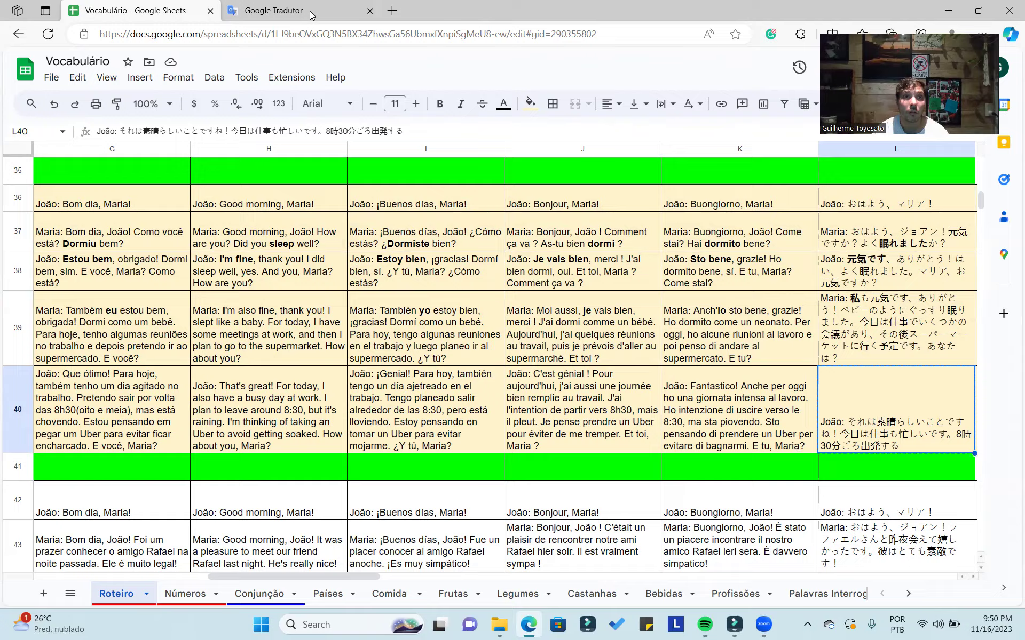
pyautogui.click(310, 16)
pyautogui.click(484, 197)
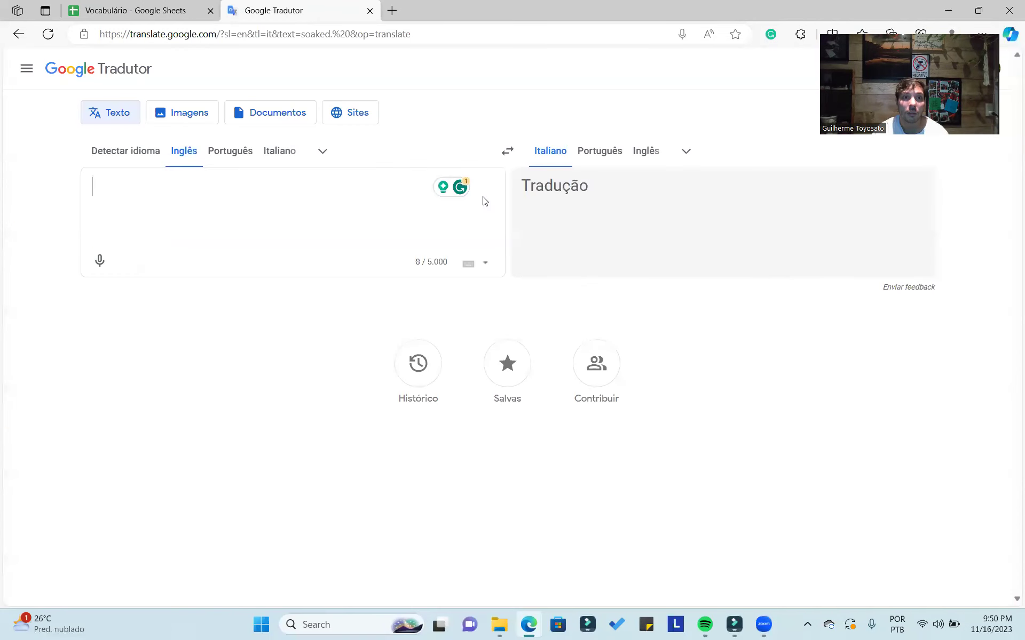
pyautogui.hotkey('ctrl', 'v')
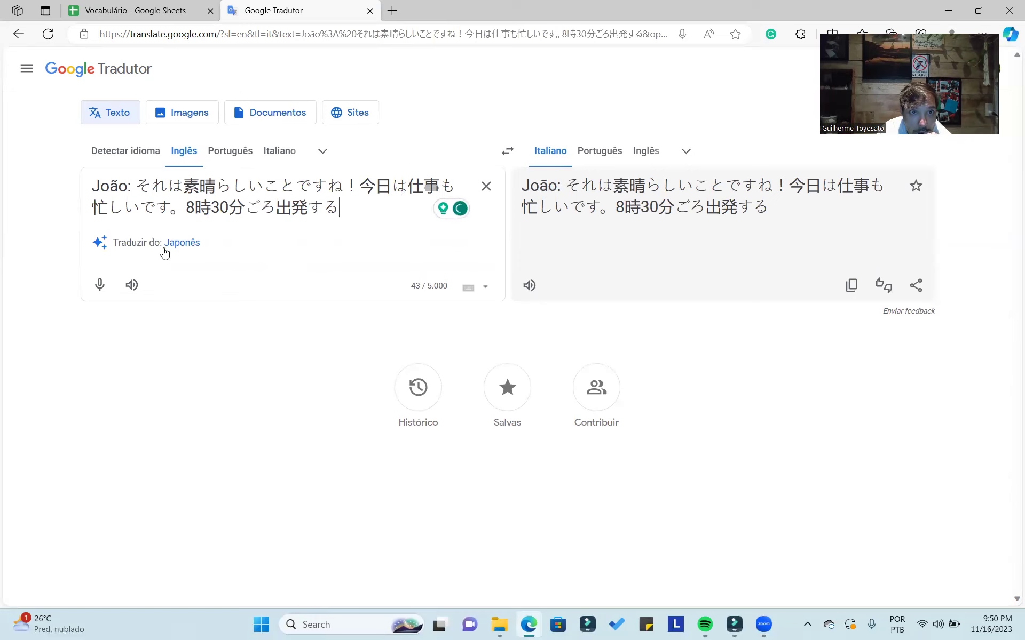
pyautogui.click(181, 244)
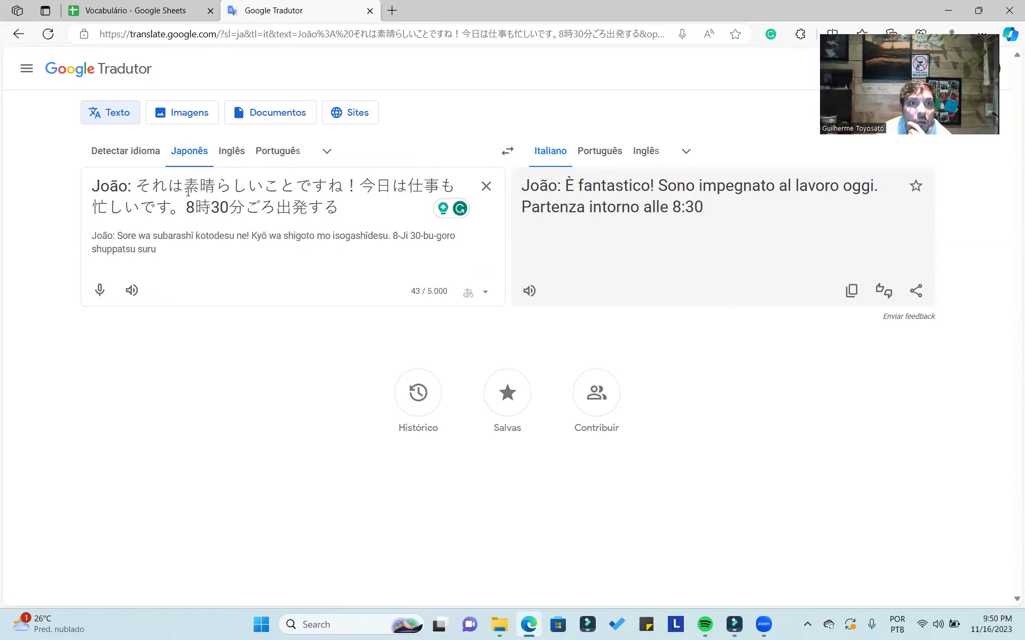
# Step: Examine the words "素晴らしい", "仕事" and "忙しい" in the Japanese source text, comparing them with the romanised reading
pyautogui.moveTo(183, 187); pyautogui.dragTo(271, 183)
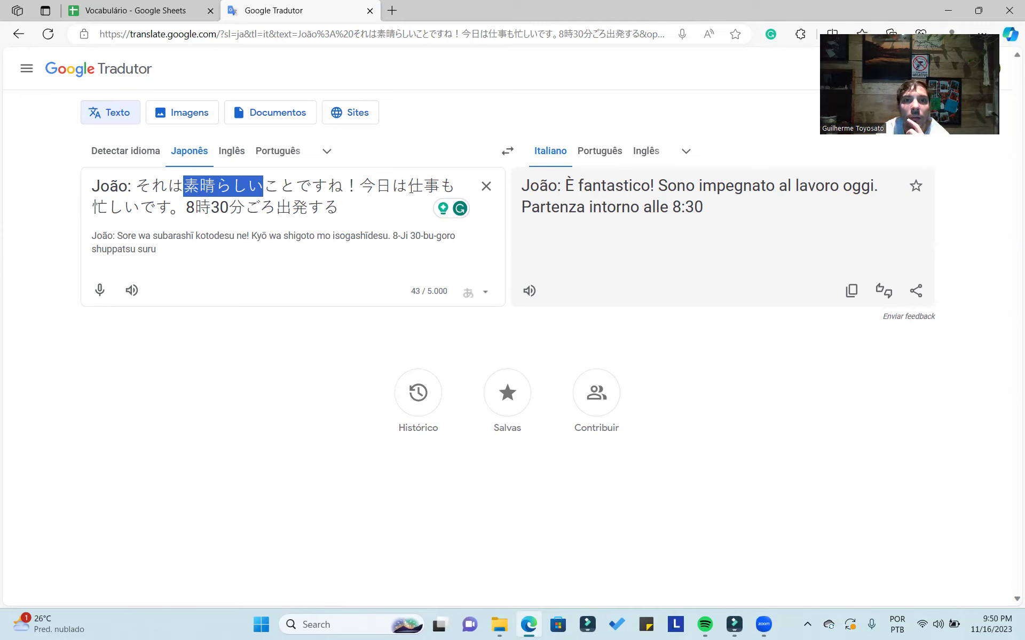
pyautogui.moveTo(409, 186); pyautogui.dragTo(448, 186)
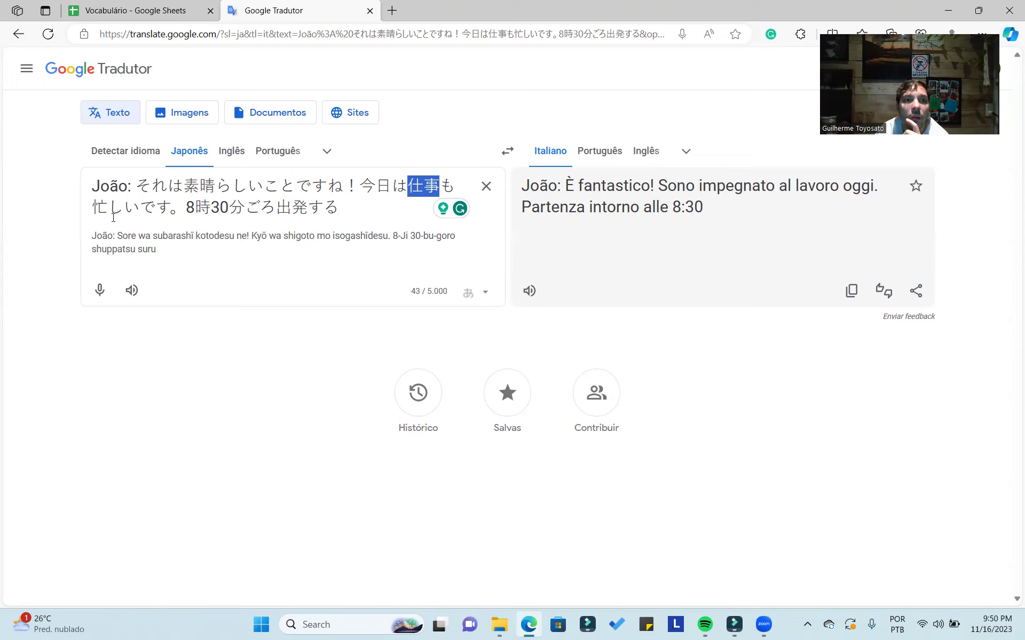
pyautogui.click(100, 208)
pyautogui.moveTo(99, 208); pyautogui.dragTo(91, 186)
pyautogui.click(218, 208)
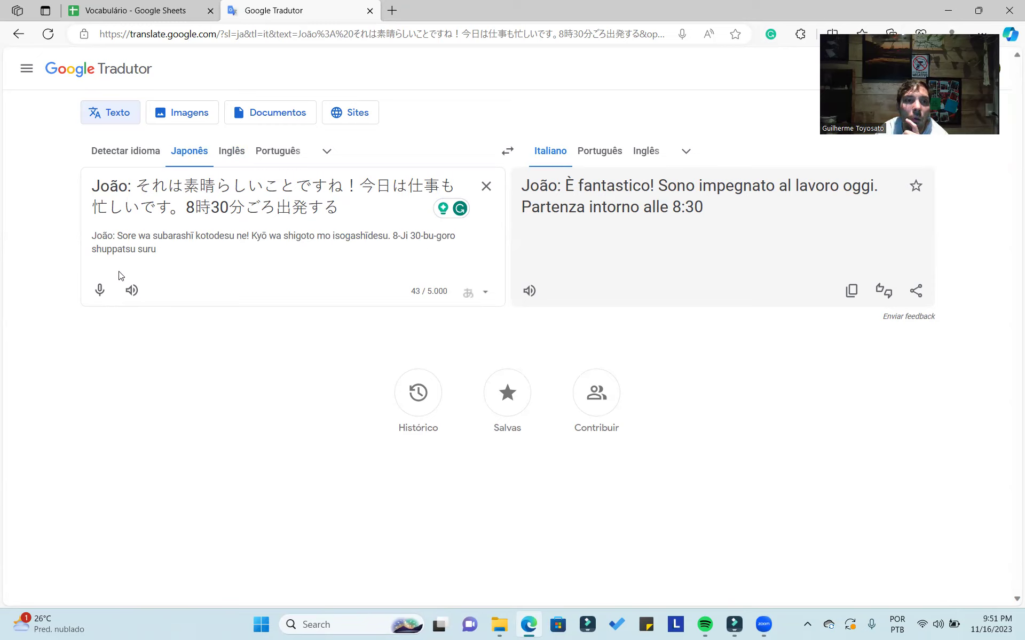
# Step: Return to the vocabulary spreadsheet and bold the word "agitado" in the Portuguese line of cell G40
pyautogui.click(295, 205)
pyautogui.click(181, 12)
pyautogui.click(479, 421)
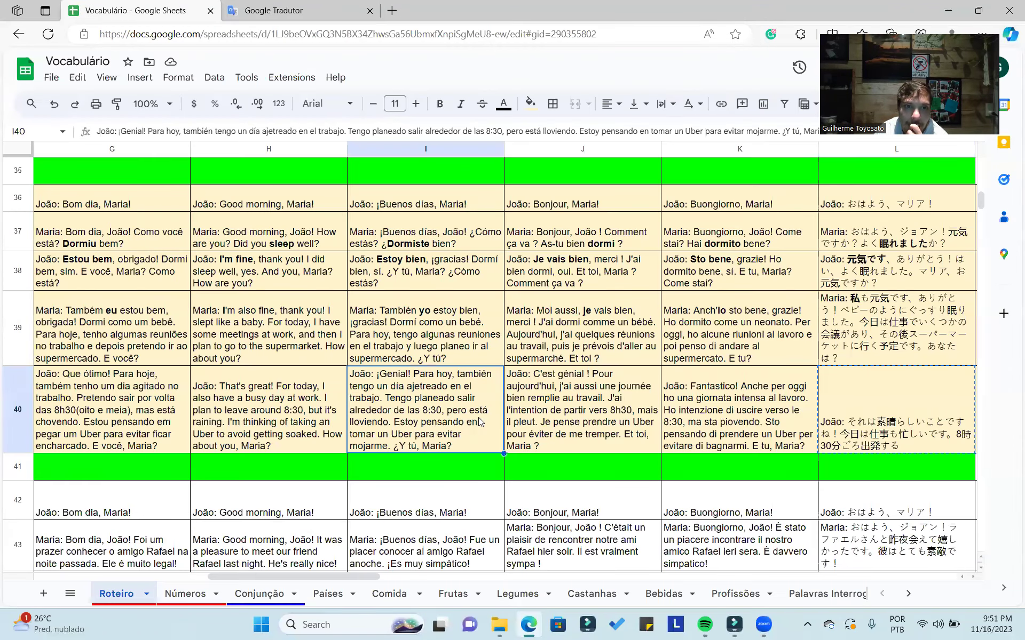
pyautogui.click(261, 412)
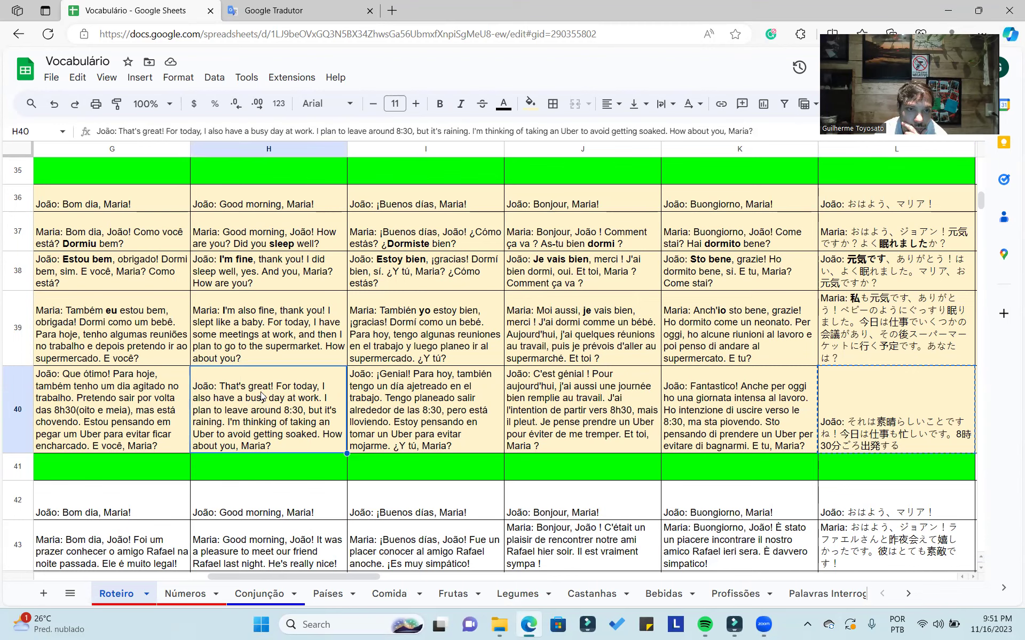
pyautogui.doubleClick(90, 409)
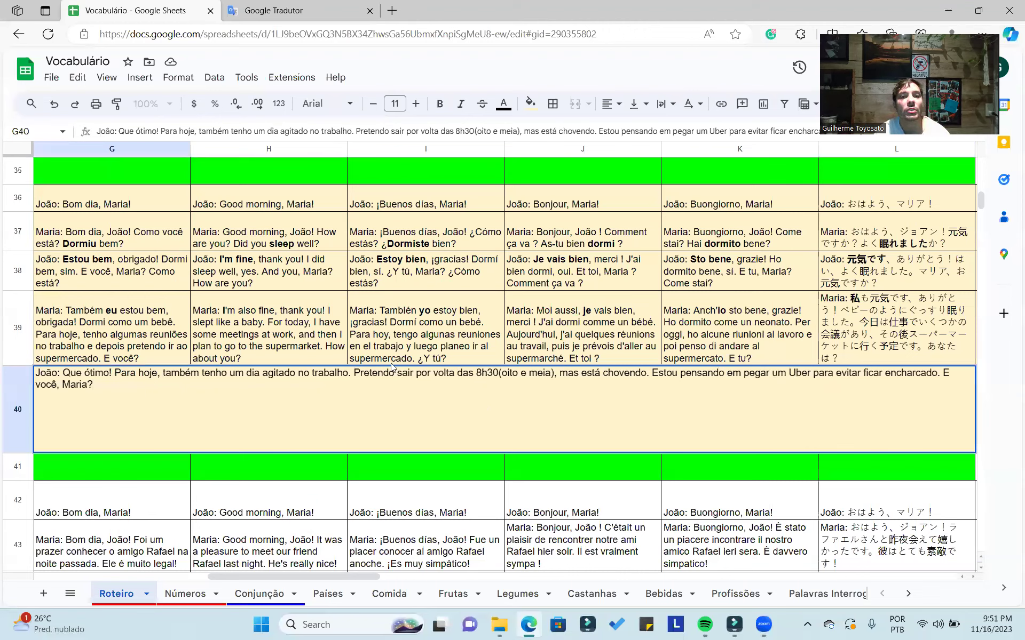
pyautogui.doubleClick(272, 373)
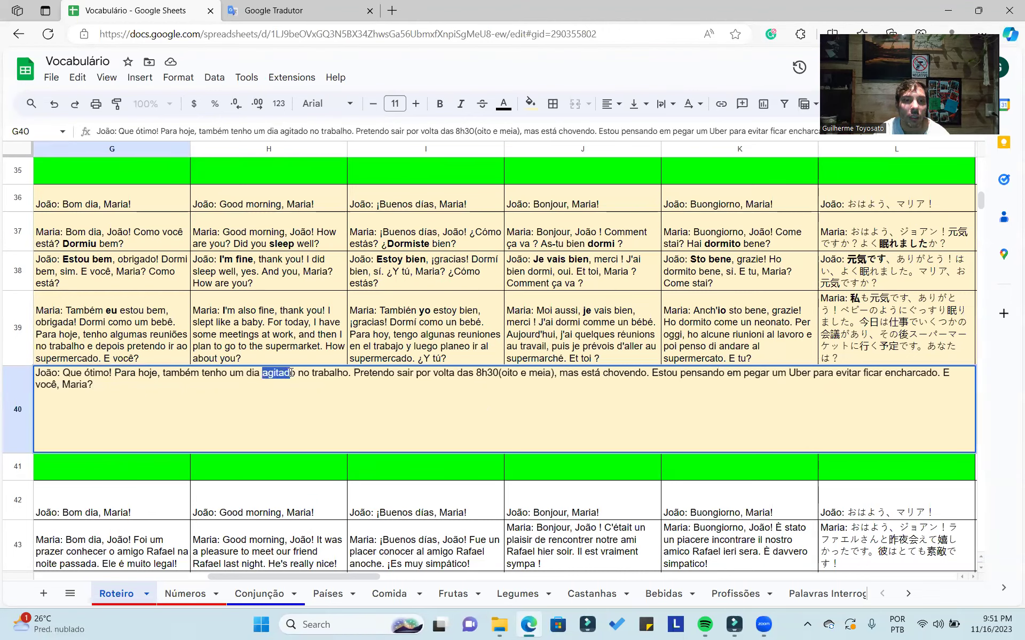
pyautogui.hotkey('ctrl', 'b')
# Step: Bold the equivalent words "busy" in the English cell H40 and "ajetreado" in the Spanish cell I40
pyautogui.doubleClick(291, 397)
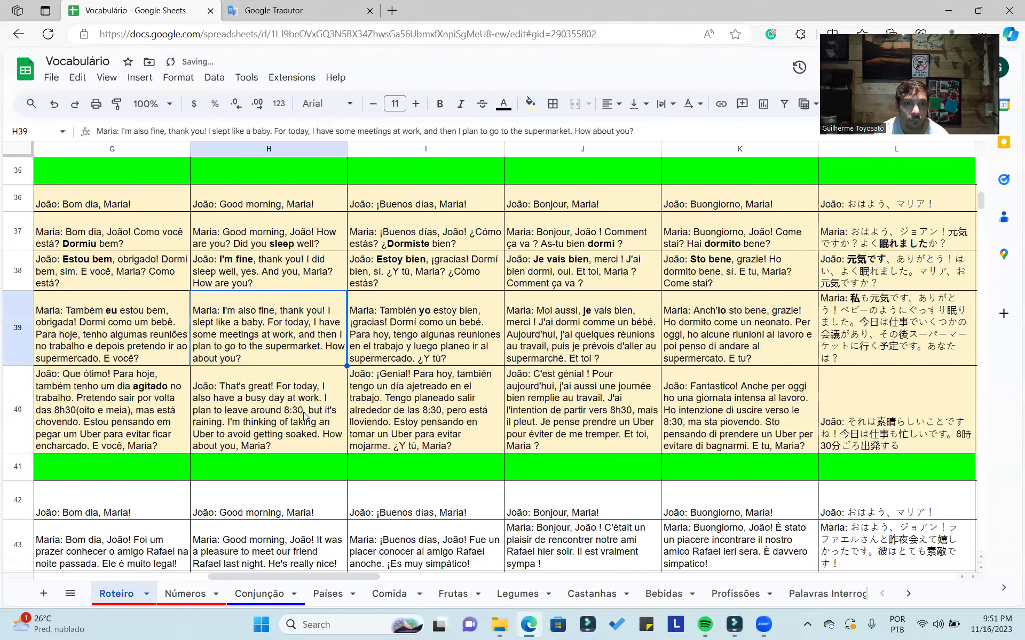
pyautogui.moveTo(384, 373); pyautogui.dragTo(404, 372)
pyautogui.hotkey('ctrl', 'b')
pyautogui.click(404, 372)
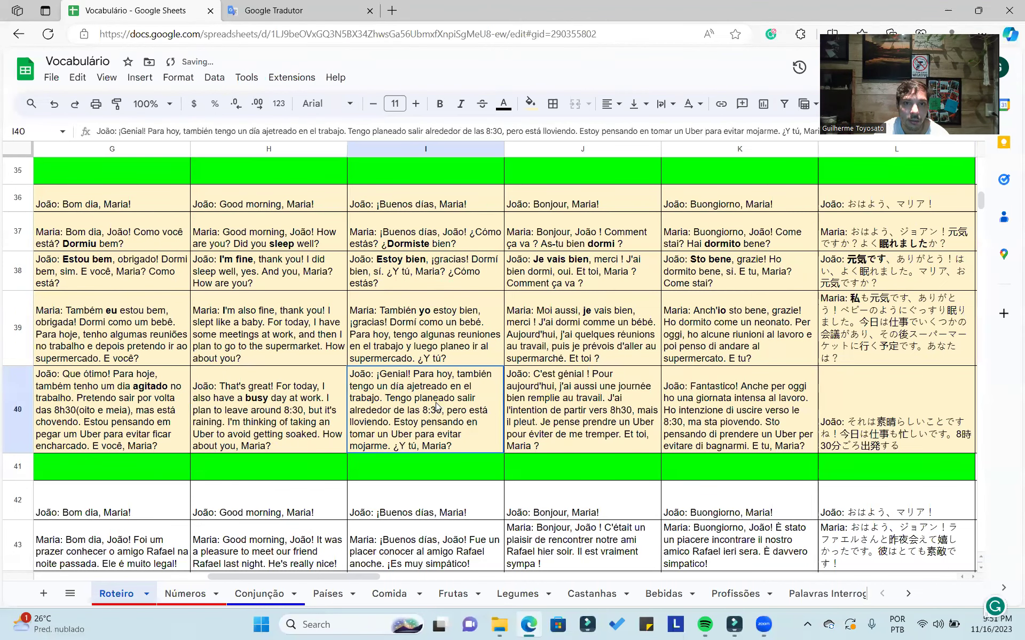
pyautogui.doubleClick(445, 390)
pyautogui.moveTo(555, 372); pyautogui.dragTo(578, 369)
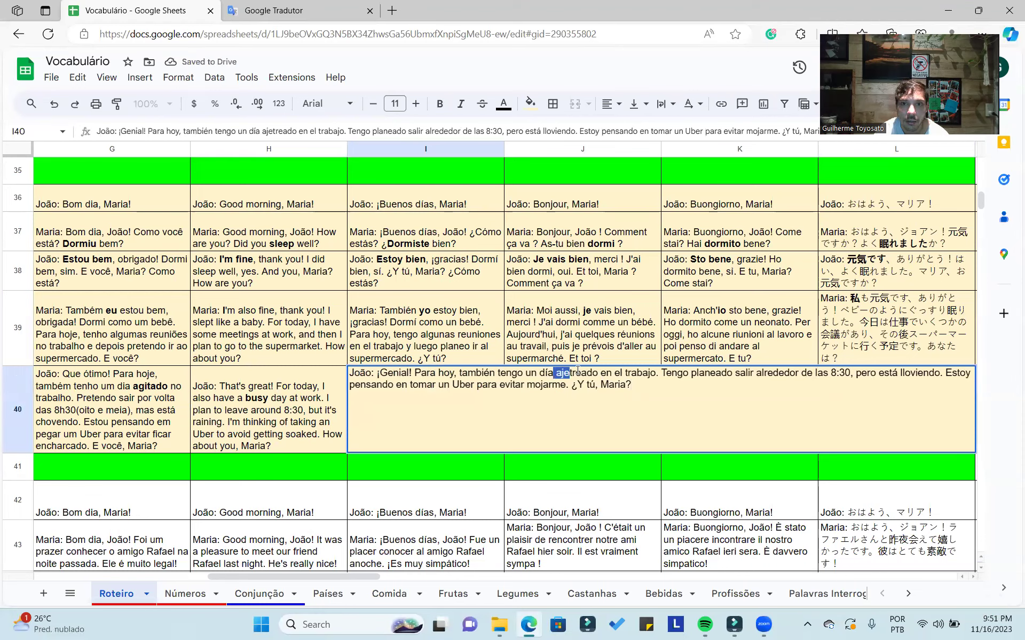
pyautogui.doubleClick(598, 373)
pyautogui.hotkey('ctrl', 'b')
pyautogui.click(534, 357)
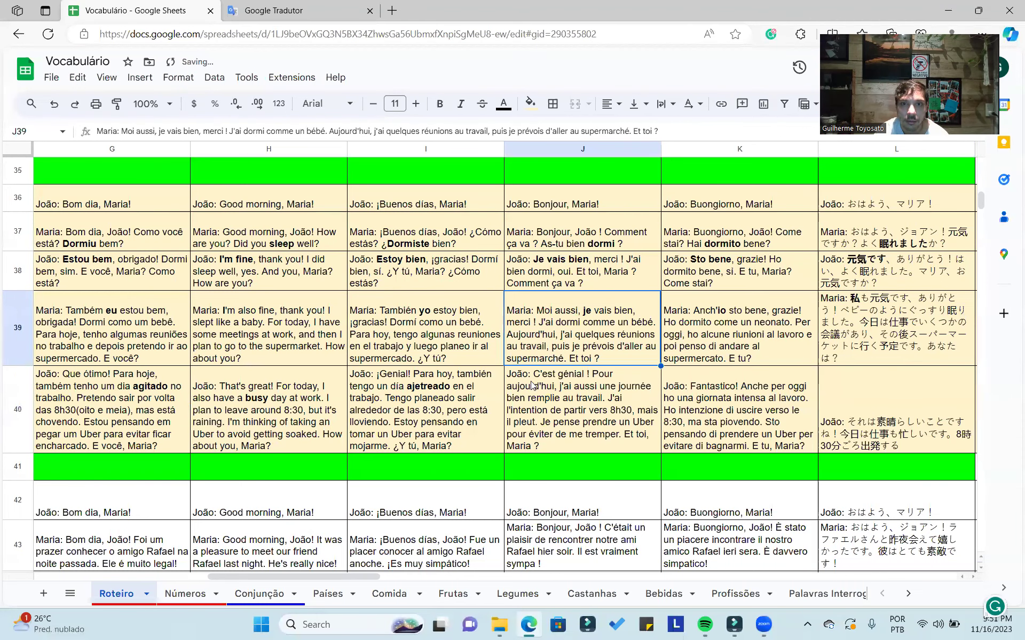
# Step: Look up "remplie" from cell J40 in Google Translate, translating from French to Portuguese, and listen to its French pronunciation
pyautogui.doubleClick(564, 400)
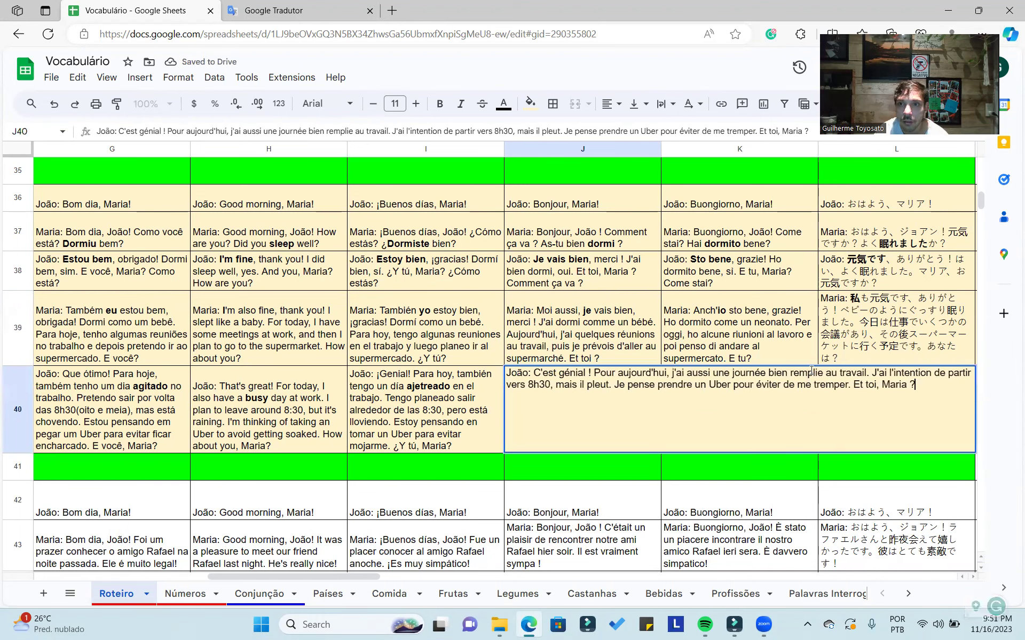
pyautogui.moveTo(827, 373); pyautogui.dragTo(795, 369)
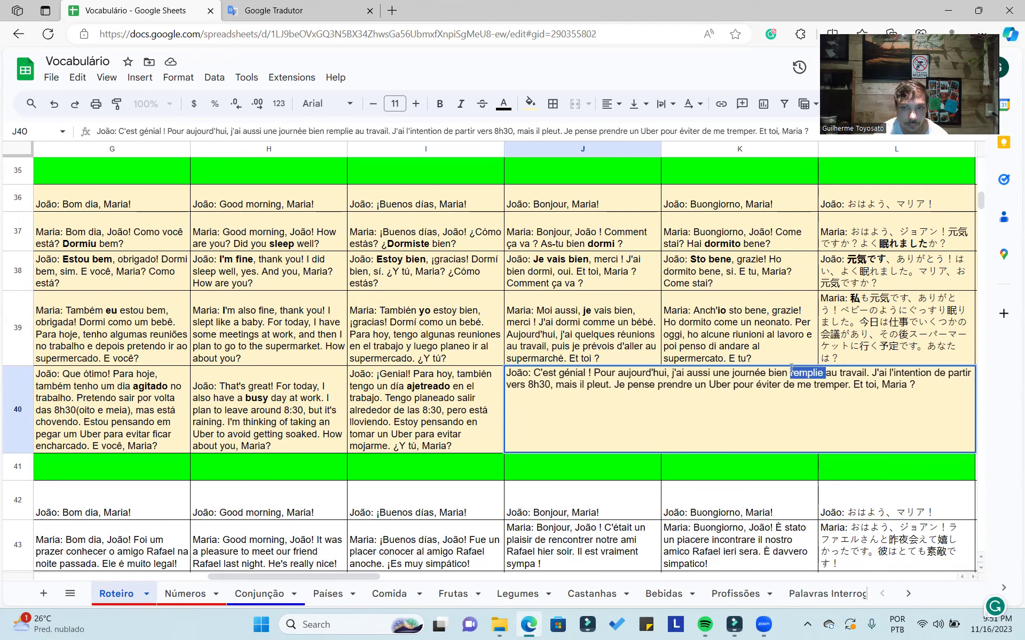
pyautogui.click(328, 14)
pyautogui.click(485, 187)
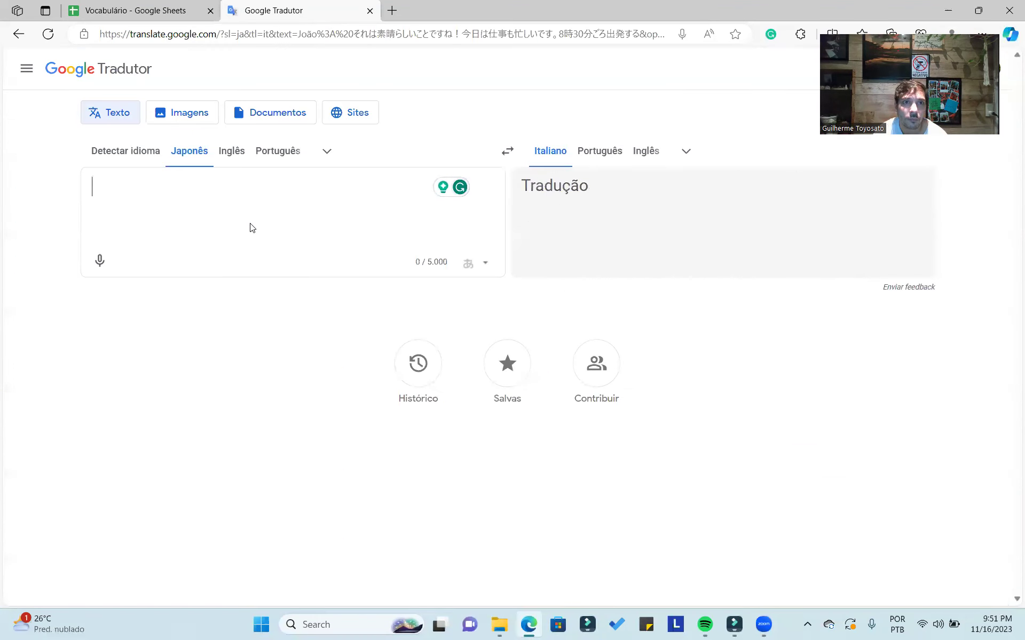
pyautogui.write('remplie')
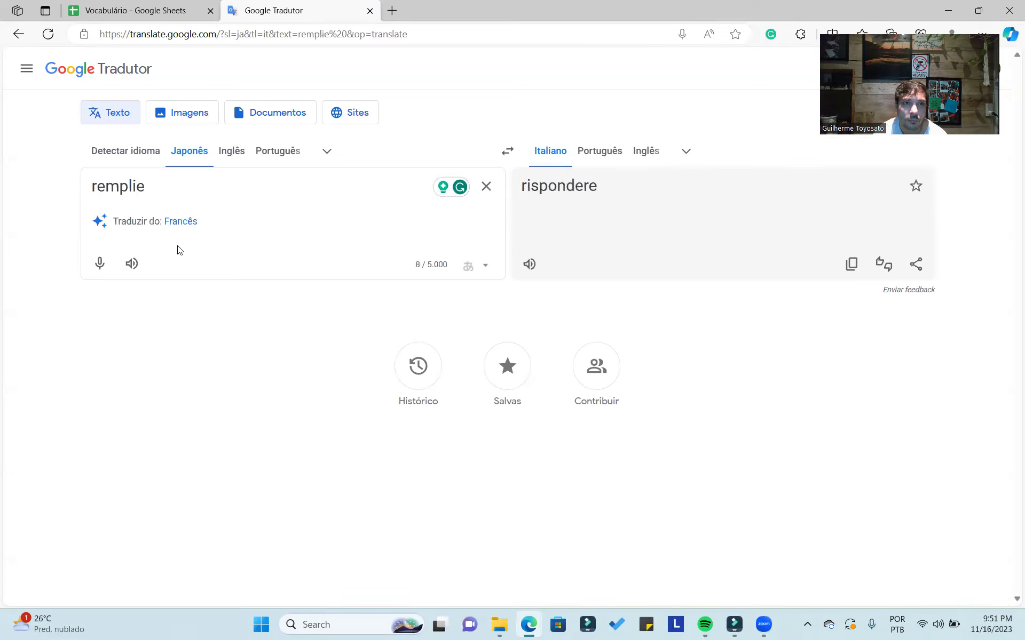
pyautogui.click(185, 222)
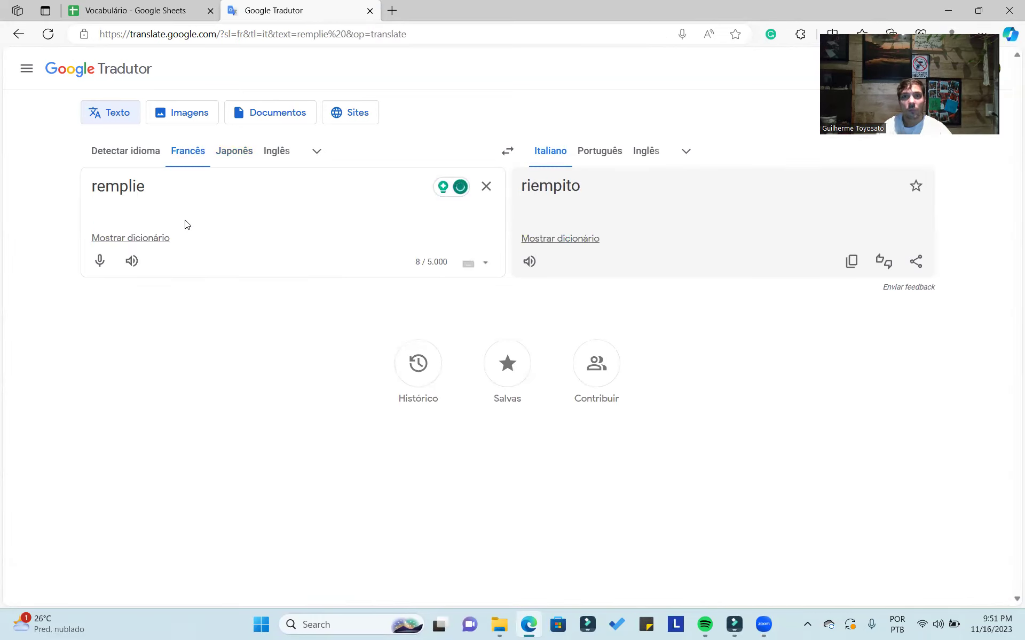
pyautogui.click(597, 153)
pyautogui.click(137, 266)
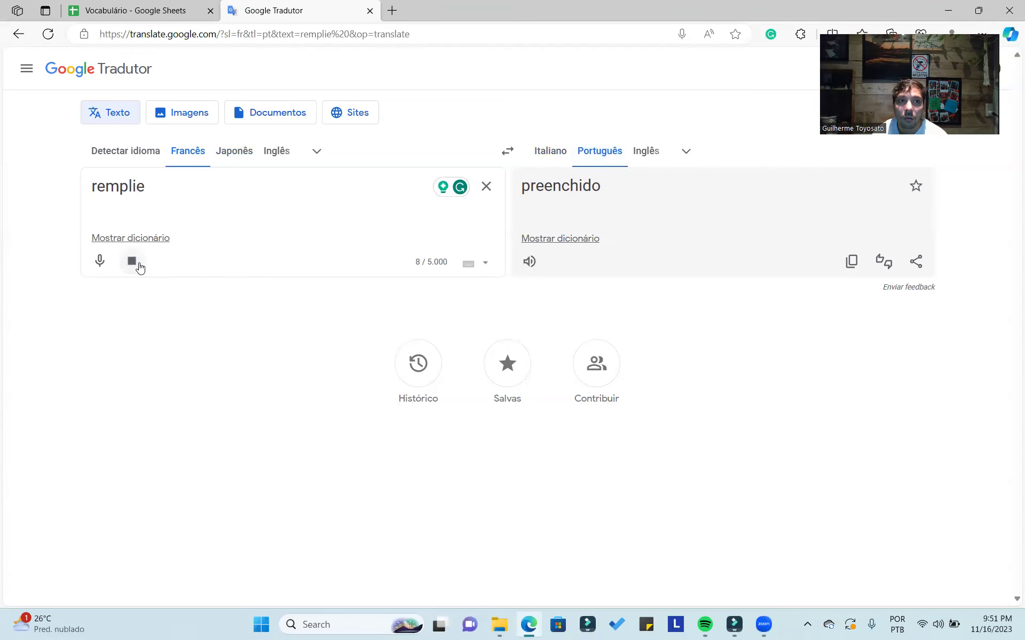
# Step: Back in the spreadsheet, bold "remplie" in the French cell J40 and "intensa" in the Italian cell K40
pyautogui.click(152, 9)
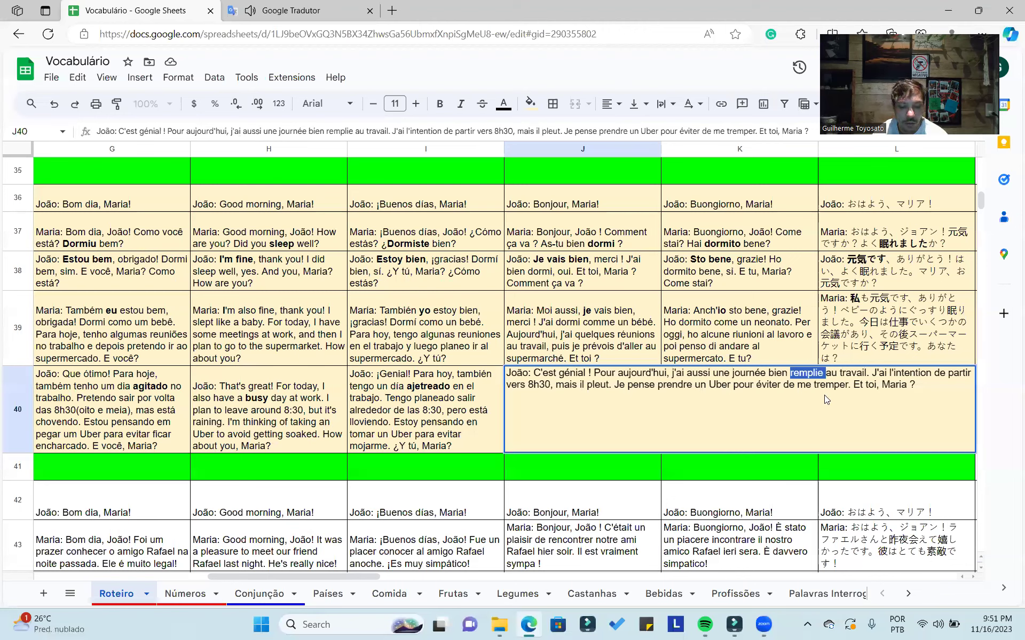
pyautogui.click(766, 299)
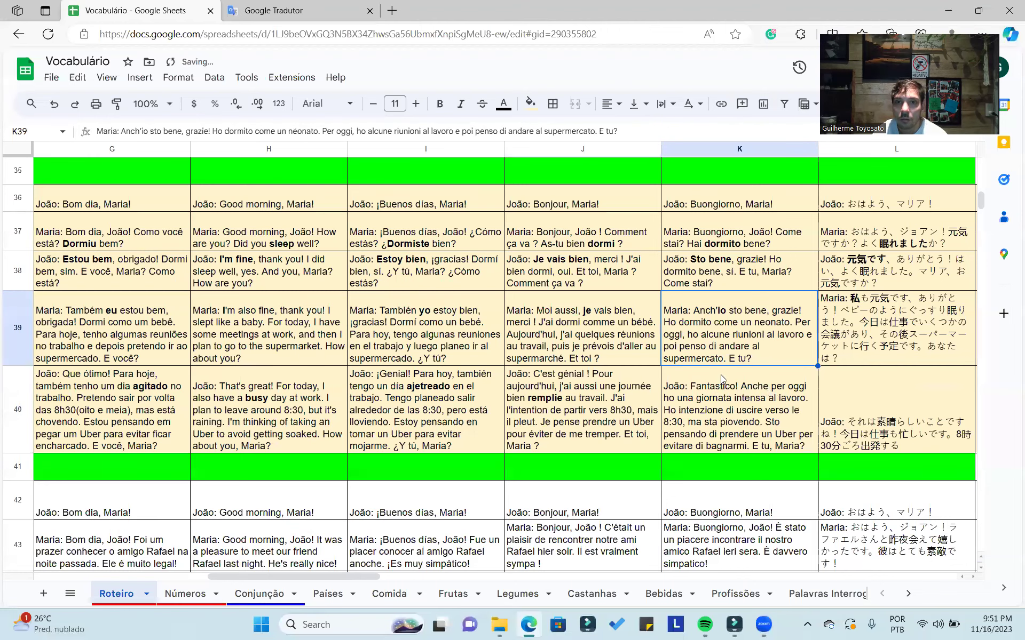
pyautogui.doubleClick(758, 404)
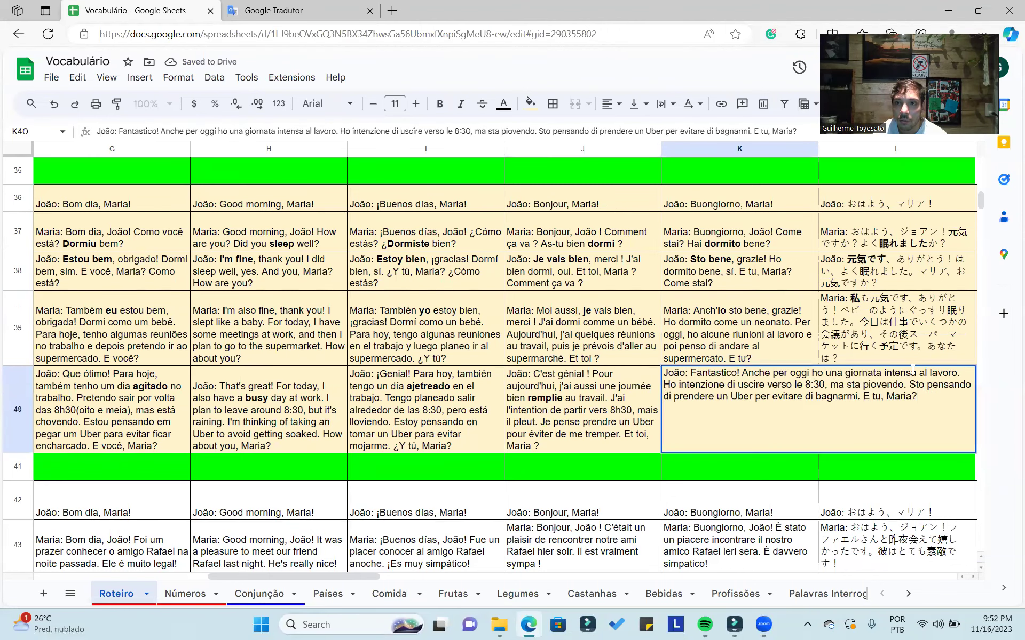
pyautogui.moveTo(918, 372); pyautogui.dragTo(883, 373)
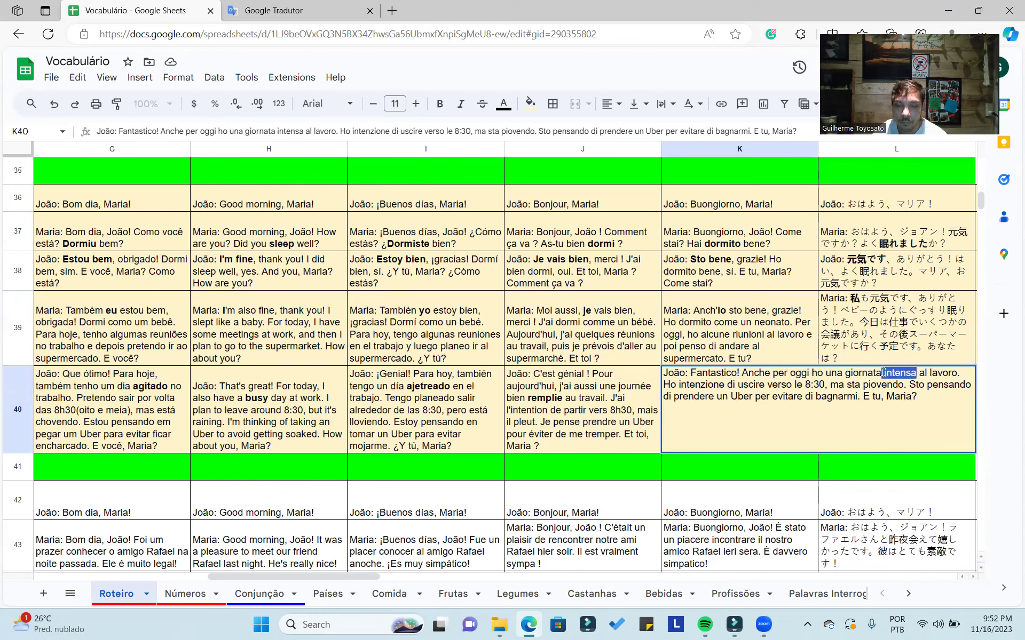
pyautogui.hotkey('ctrl', 'b')
pyautogui.press('Tab')
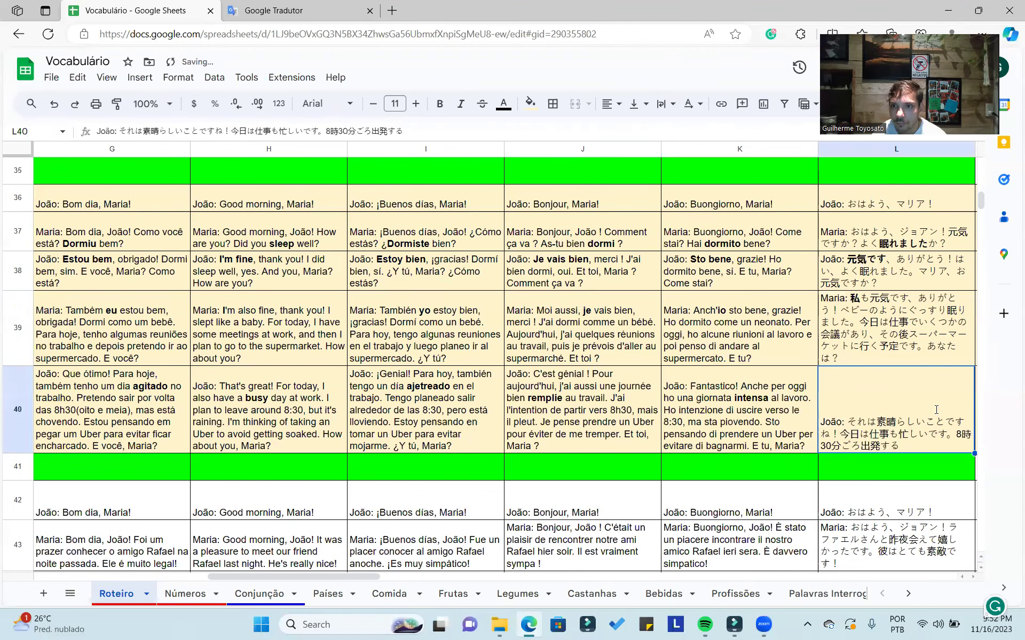
# Step: Bold the word "忙しい" in the Japanese line of cell L40
pyautogui.doubleClick(915, 394)
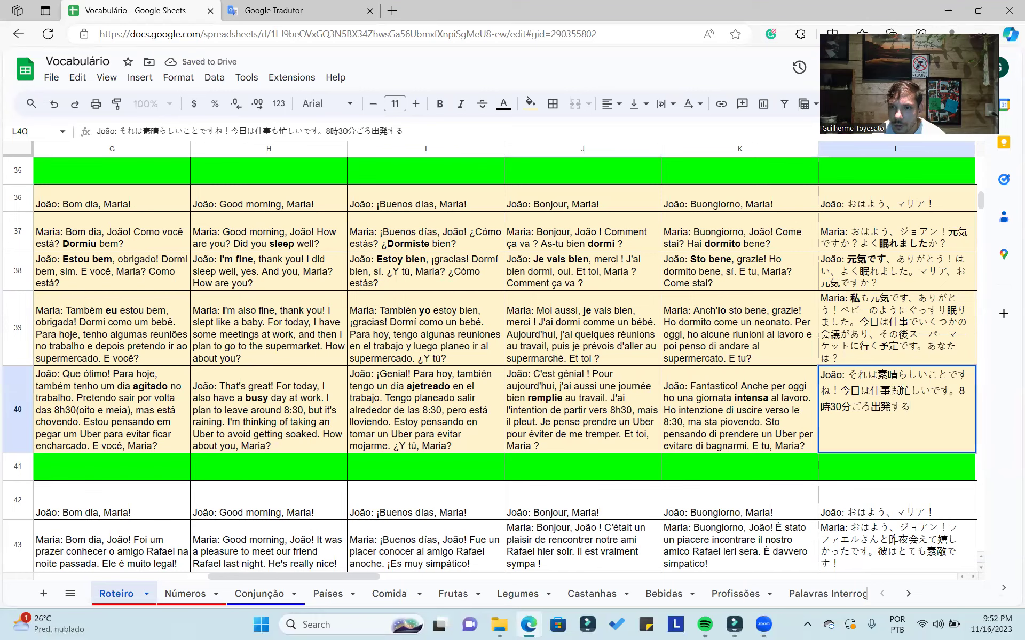
pyautogui.moveTo(900, 391)
pyautogui.mouseDown()
pyautogui.moveTo(950, 392)
pyautogui.moveTo(902, 388)
pyautogui.mouseUp()
pyautogui.hotkey('ctrl', 'b')
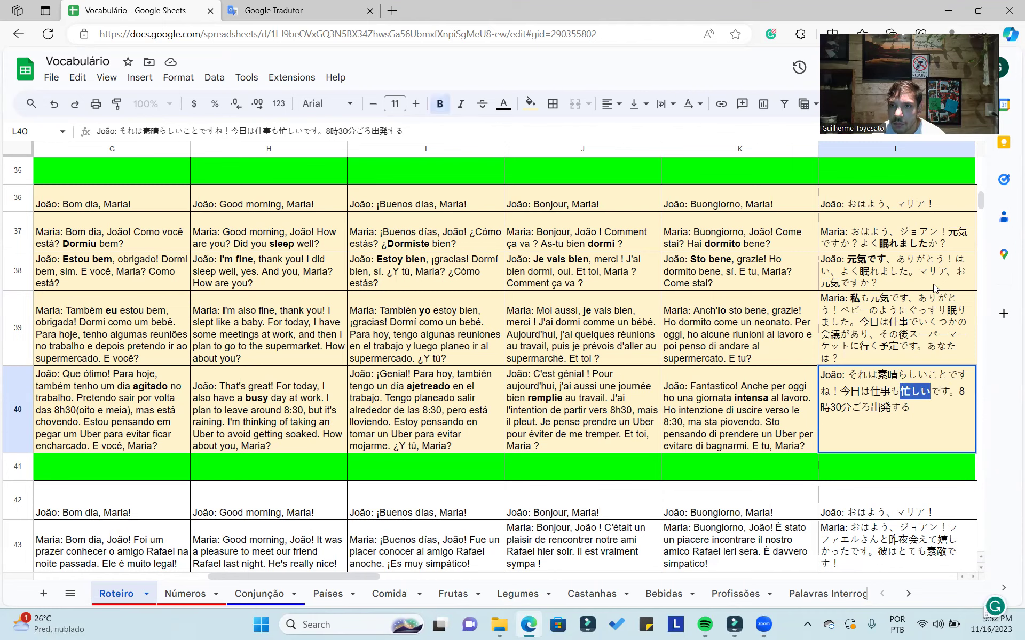
pyautogui.click(933, 284)
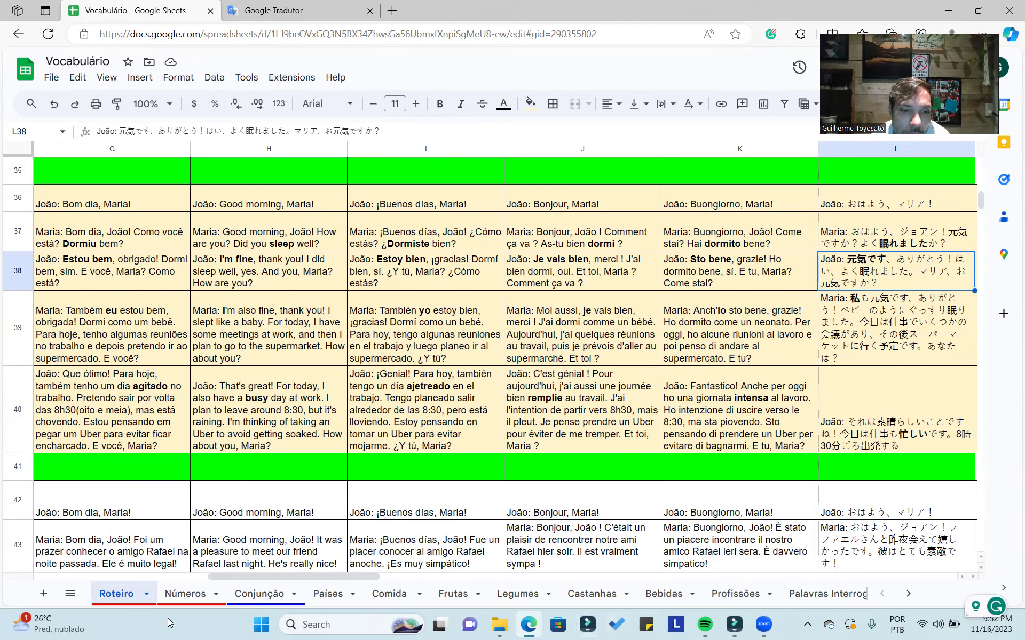
# Step: Go to the Conjunção sheet and colour row 2 in the light orange used for studied rows
pyautogui.hotkey('ctrl', 'shift', 'pagedown')
pyautogui.hotkey('ctrl', 'shift', 'pagedown')
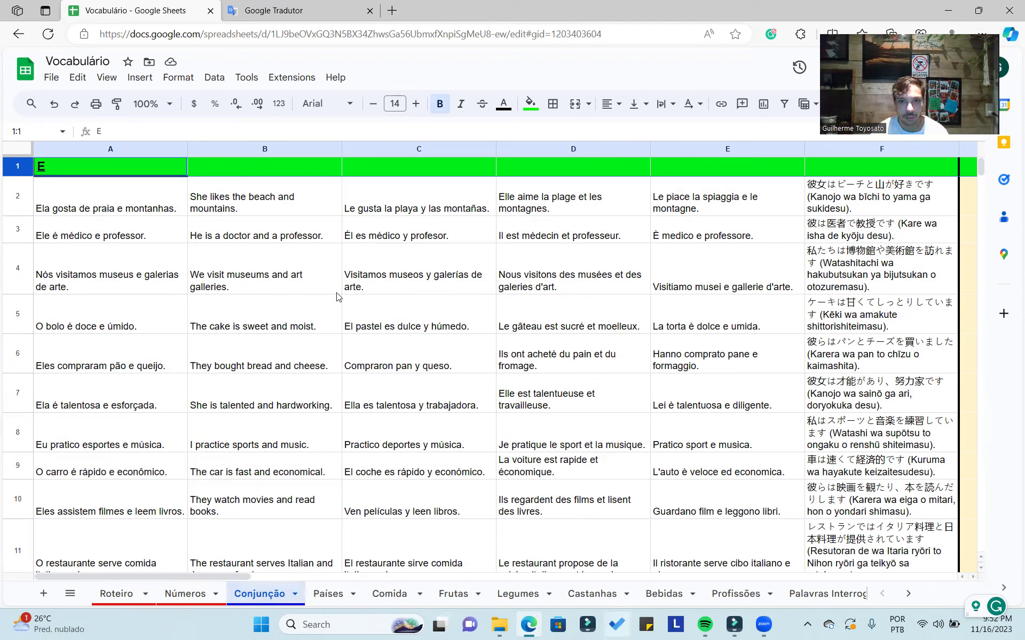
pyautogui.click(514, 260)
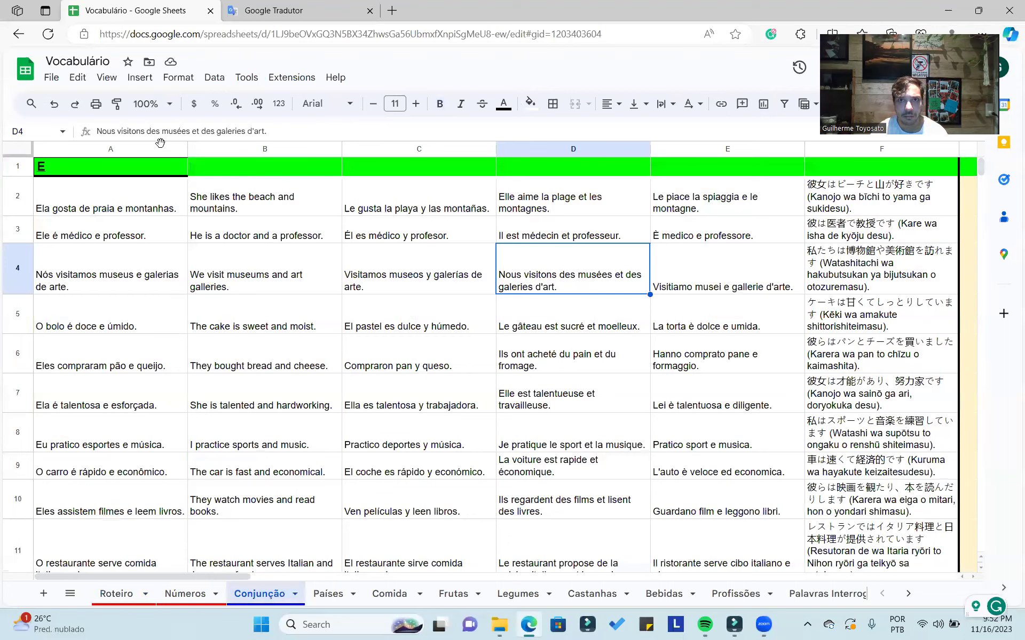
pyautogui.hotkey('ctrl', 'z')
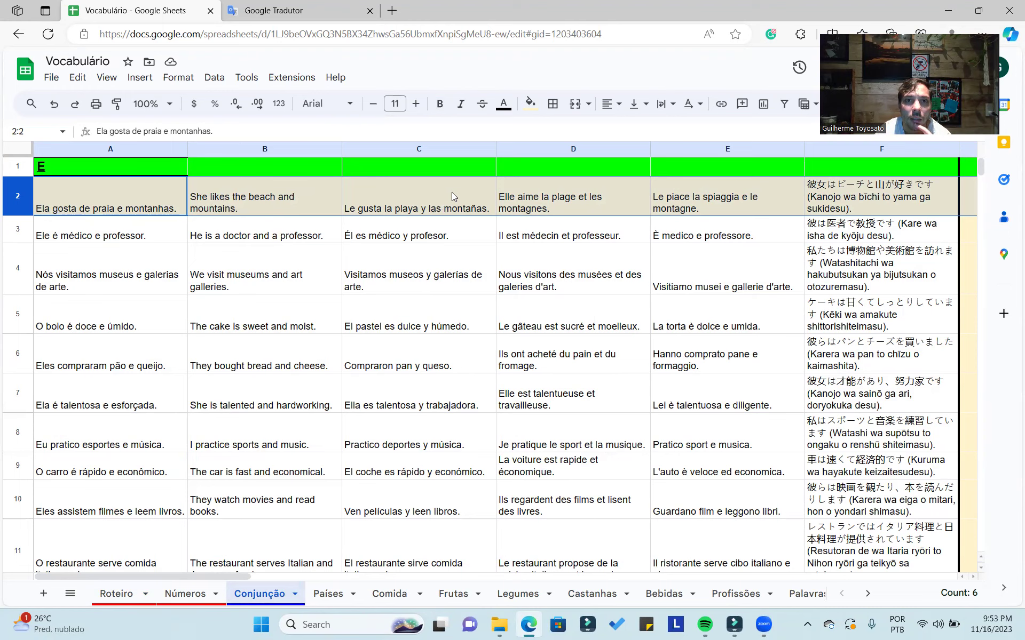
# Step: Copy the French sentence from cell D2 into Google Translate, translate it to Portuguese and listen to its pronunciation
pyautogui.click(555, 203)
pyautogui.hotkey('ctrl', 'c')
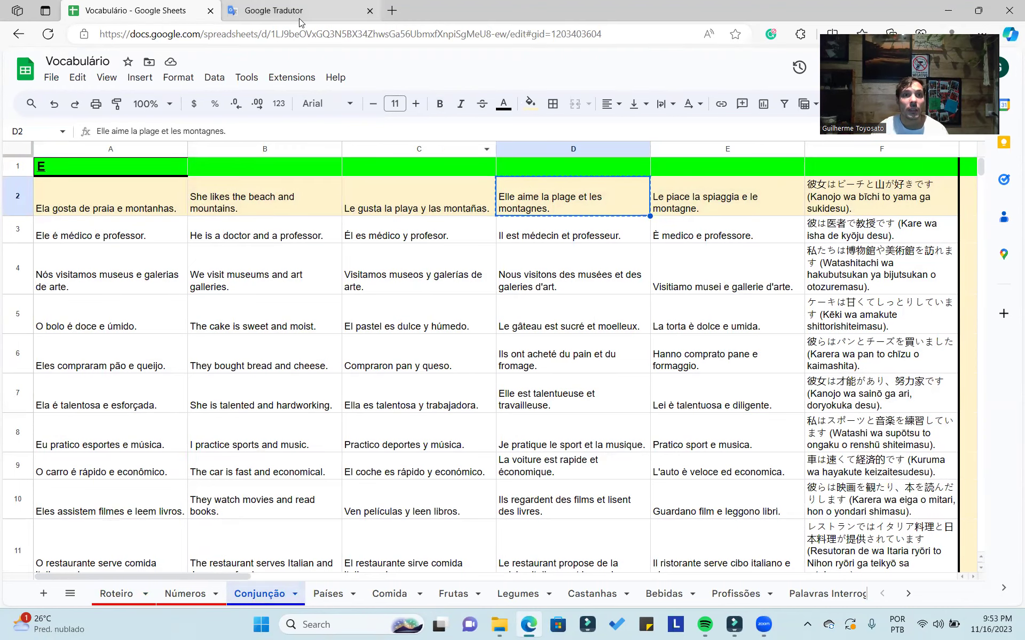
pyautogui.hotkey('ctrl', 'Tab')
pyautogui.click(486, 185)
pyautogui.hotkey('ctrl', 'v')
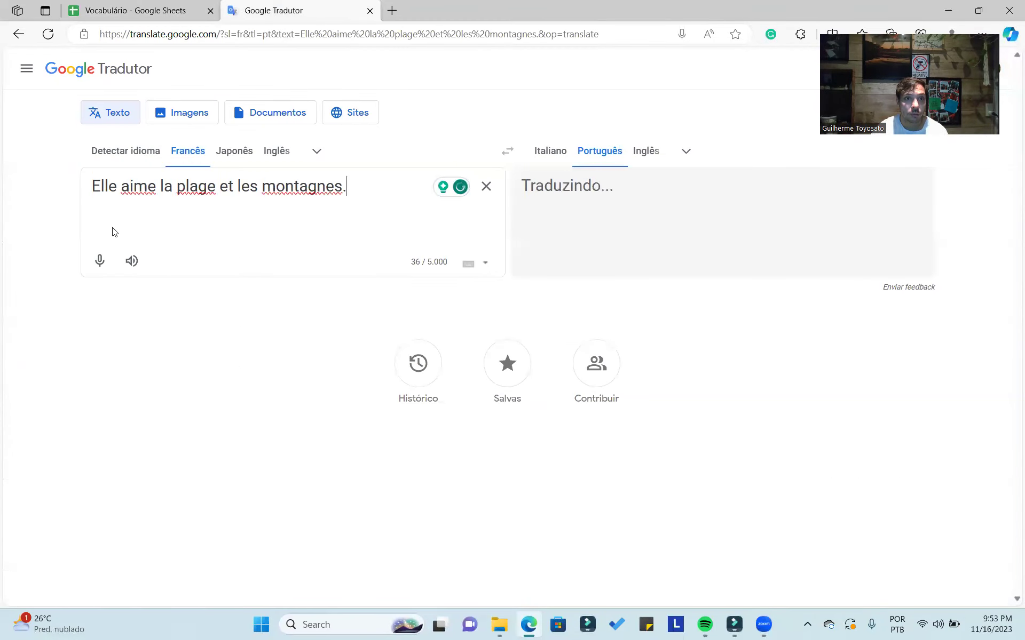
pyautogui.doubleClick(113, 186)
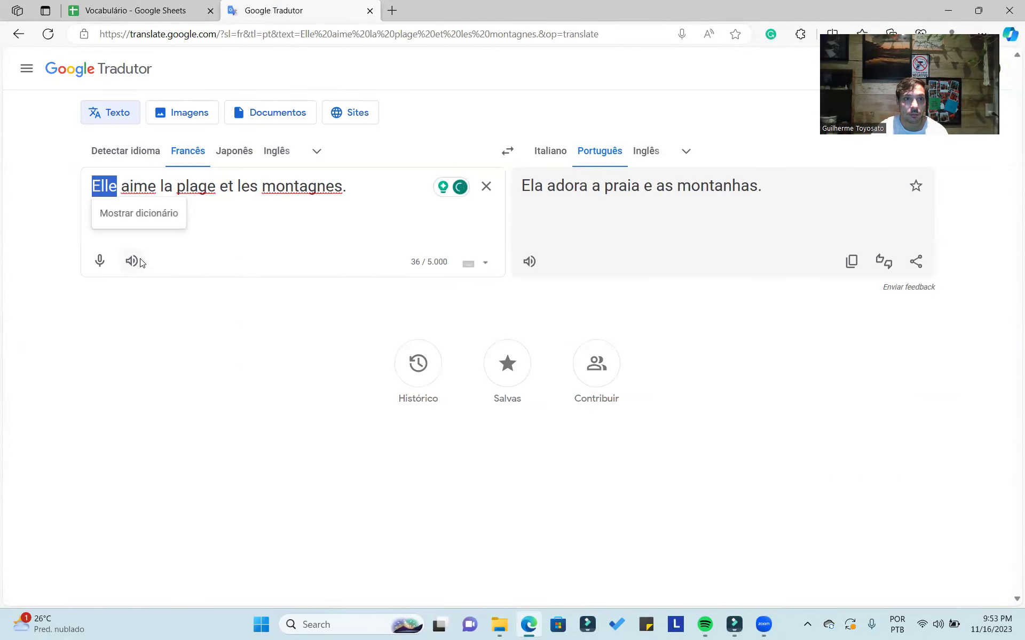
pyautogui.click(134, 261)
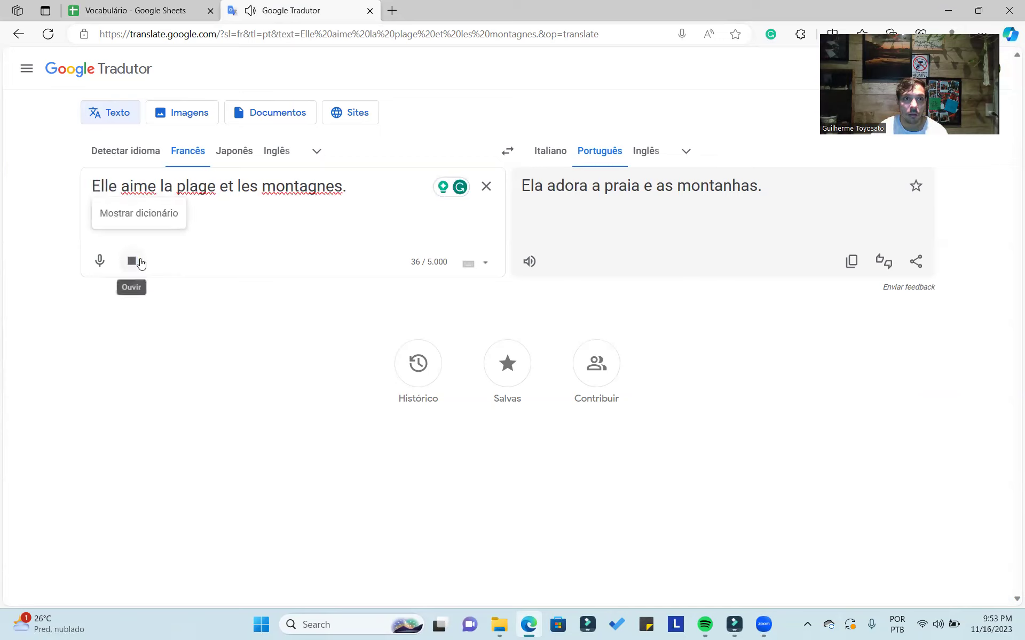
# Step: Shorten the French source text to "Elle" and listen to its pronunciation
pyautogui.moveTo(121, 186); pyautogui.dragTo(540, 186)
pyautogui.press('BackSpace')
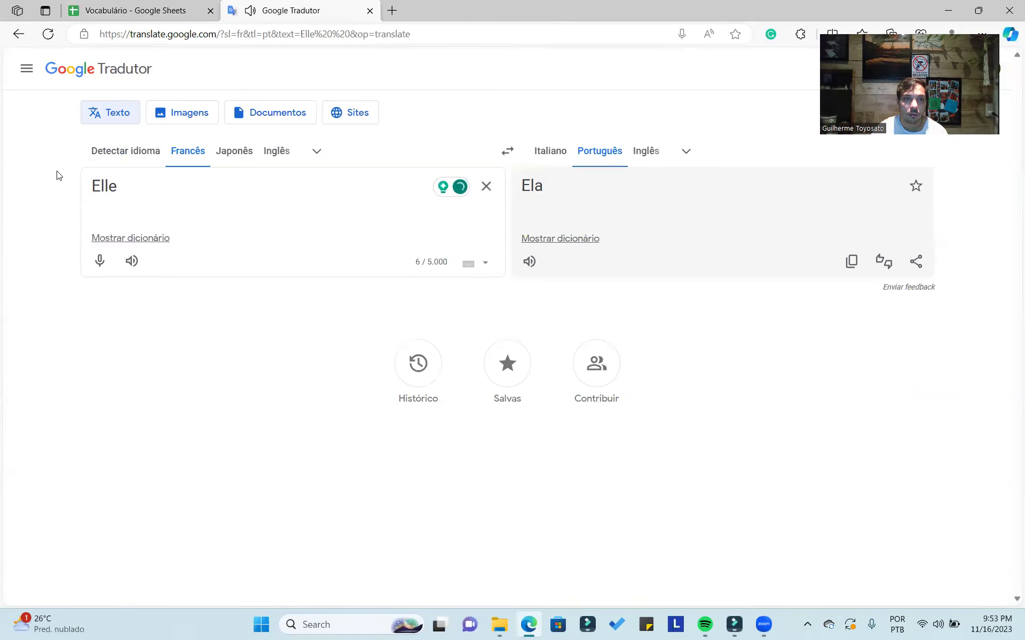
pyautogui.click(136, 259)
# Step: Return to the Conjunção sheet and bold the conjunctions "e" in cell A2 and "and" in cell B2
pyautogui.click(168, 14)
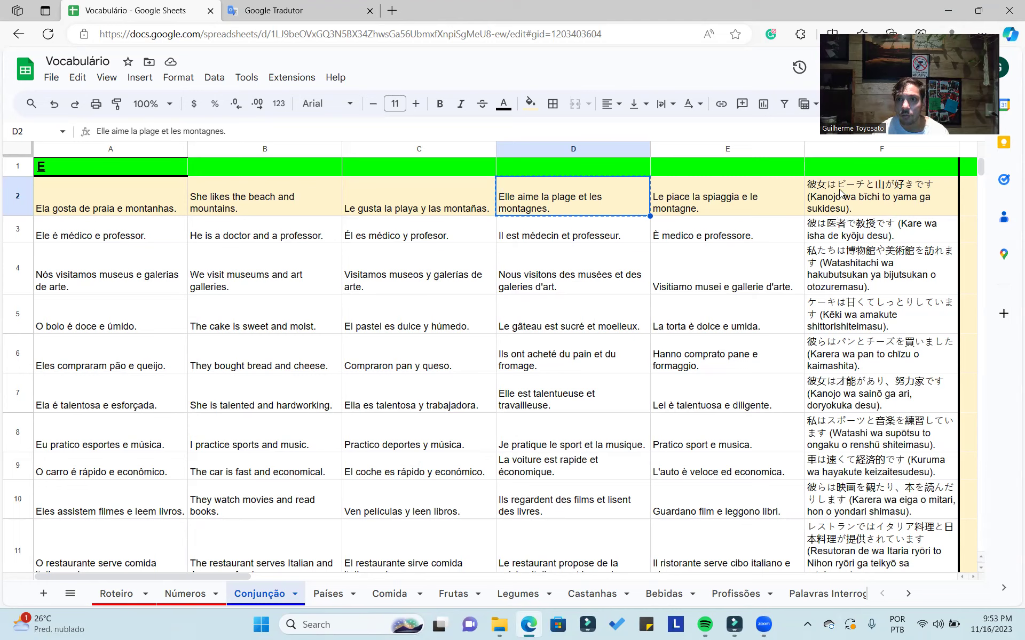
pyautogui.doubleClick(85, 206)
pyautogui.doubleClick(123, 183)
pyautogui.hotkey('ctrl', 'b')
pyautogui.doubleClick(267, 190)
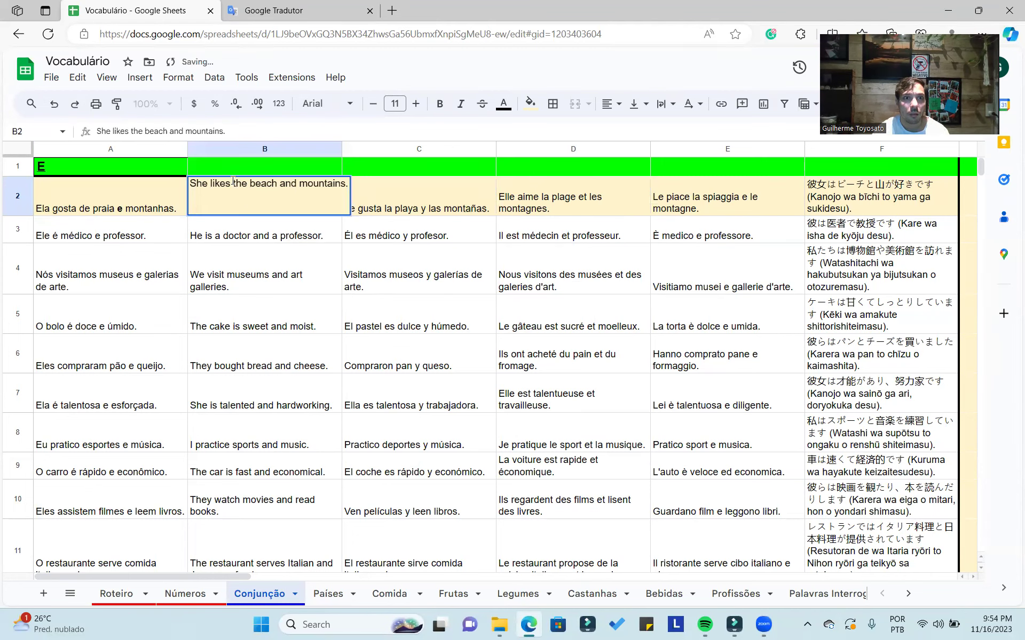
pyautogui.doubleClick(285, 184)
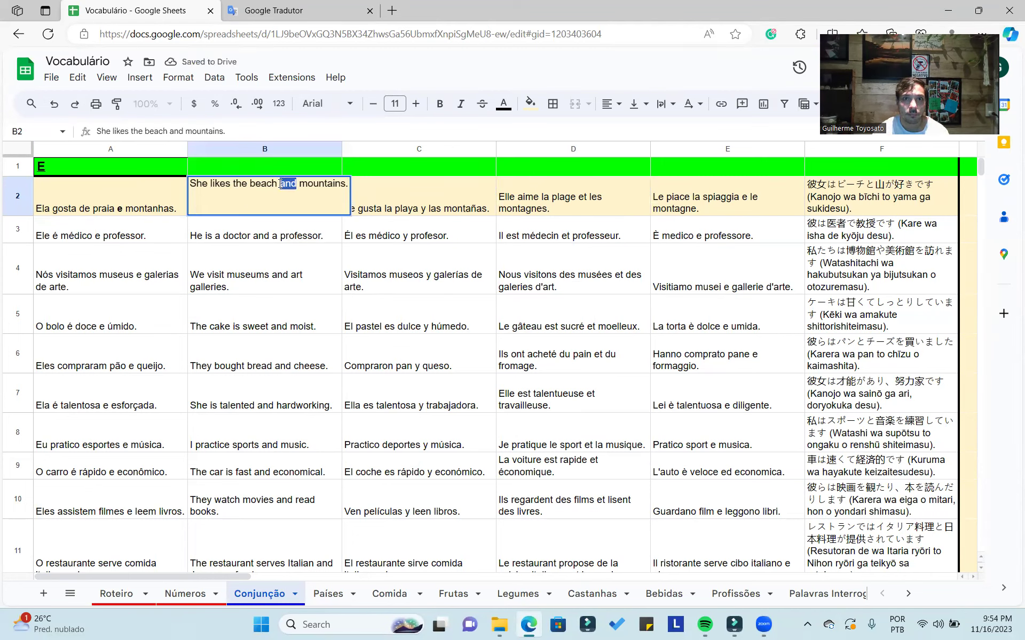
pyautogui.hotkey('ctrl', 'b')
# Step: Bold the conjunctions "y" in cell C2 and "et" in cell D2
pyautogui.click(406, 193)
pyautogui.doubleClick(405, 194)
pyautogui.doubleClick(425, 184)
pyautogui.hotkey('ctrl', 'b')
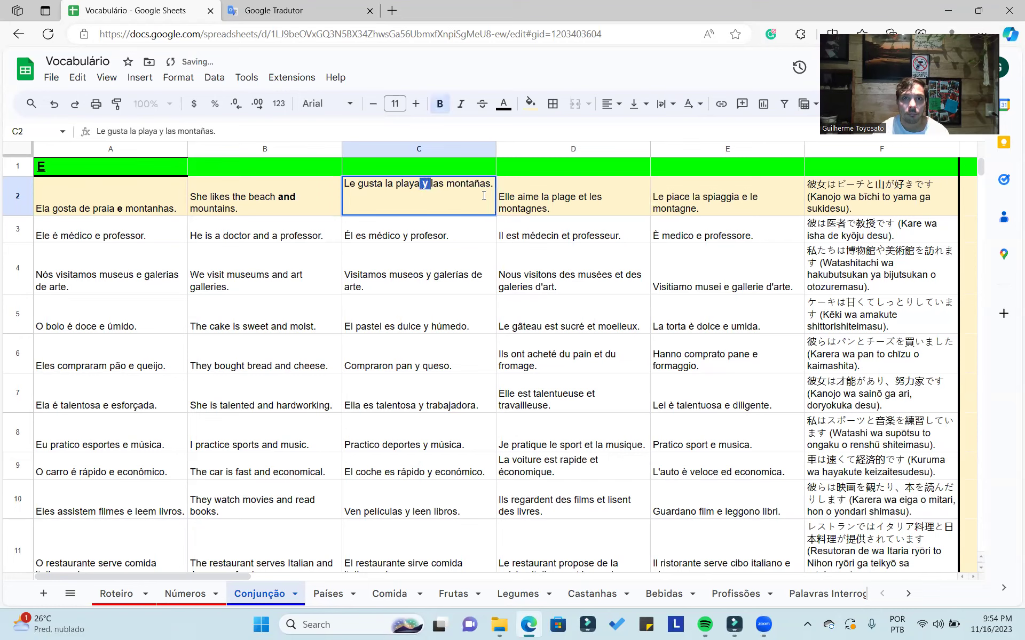
pyautogui.doubleClick(554, 199)
pyautogui.doubleClick(587, 184)
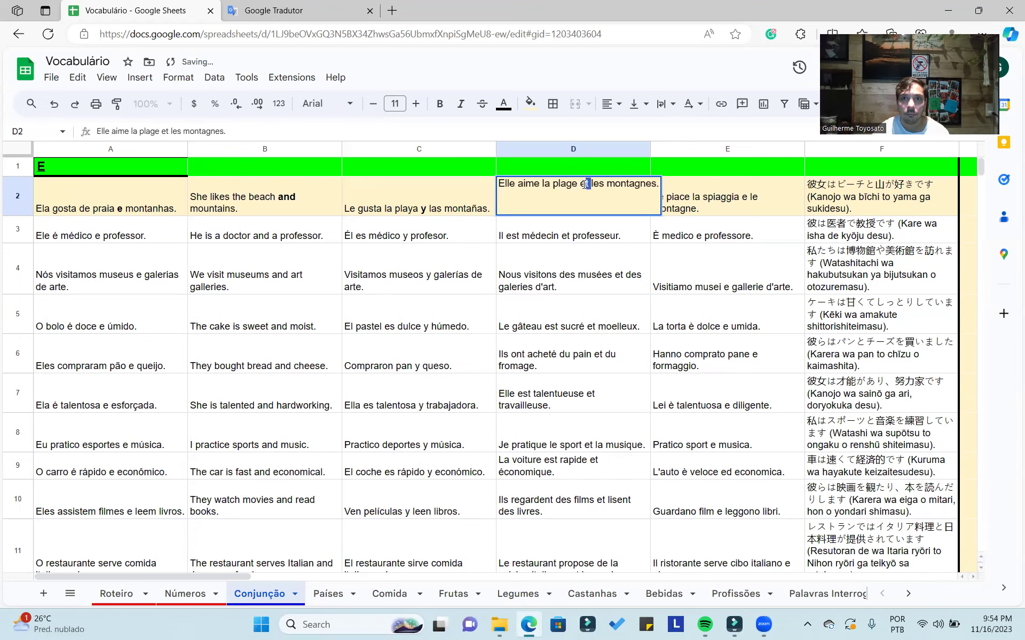
pyautogui.hotkey('ctrl', 'b')
# Step: Bold the conjunction "e" in cell E2 and the romanized particle "to" in cell F2
pyautogui.doubleClick(715, 198)
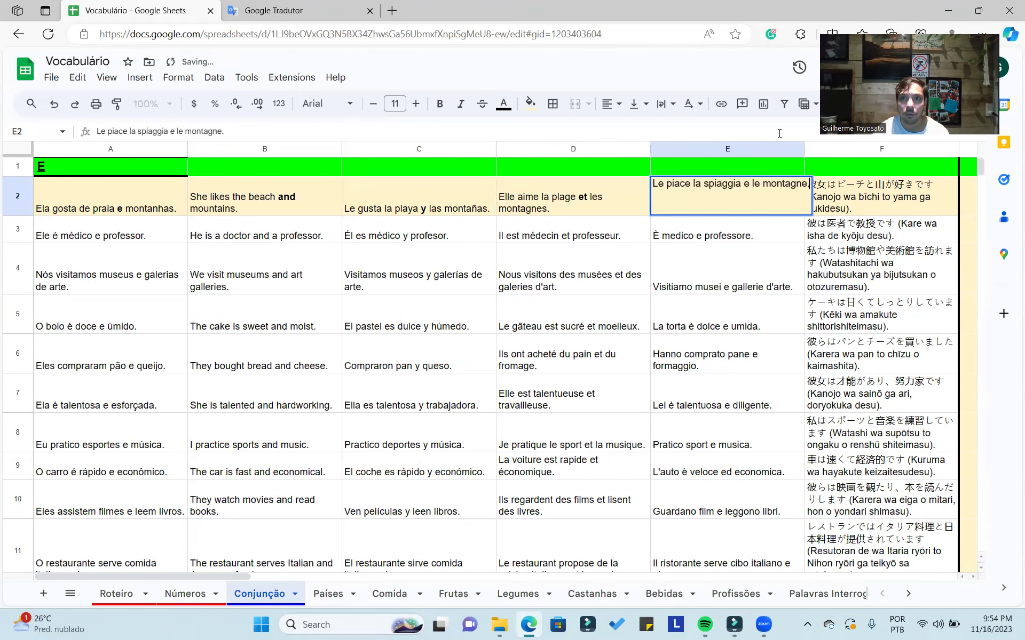
pyautogui.hotkey('ctrl', 'b')
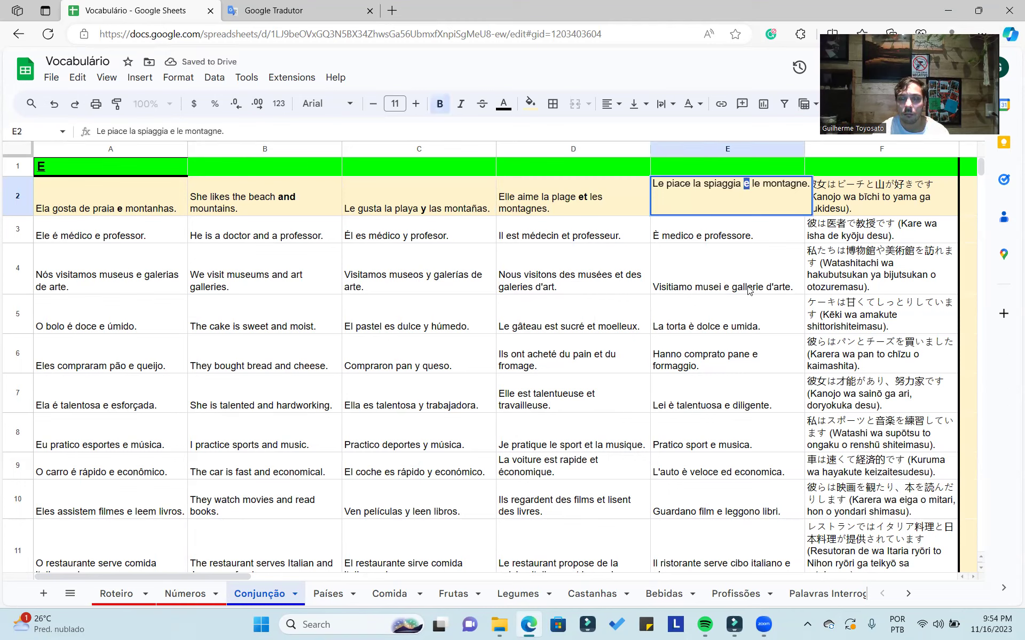
pyautogui.click(786, 265)
pyautogui.doubleClick(867, 205)
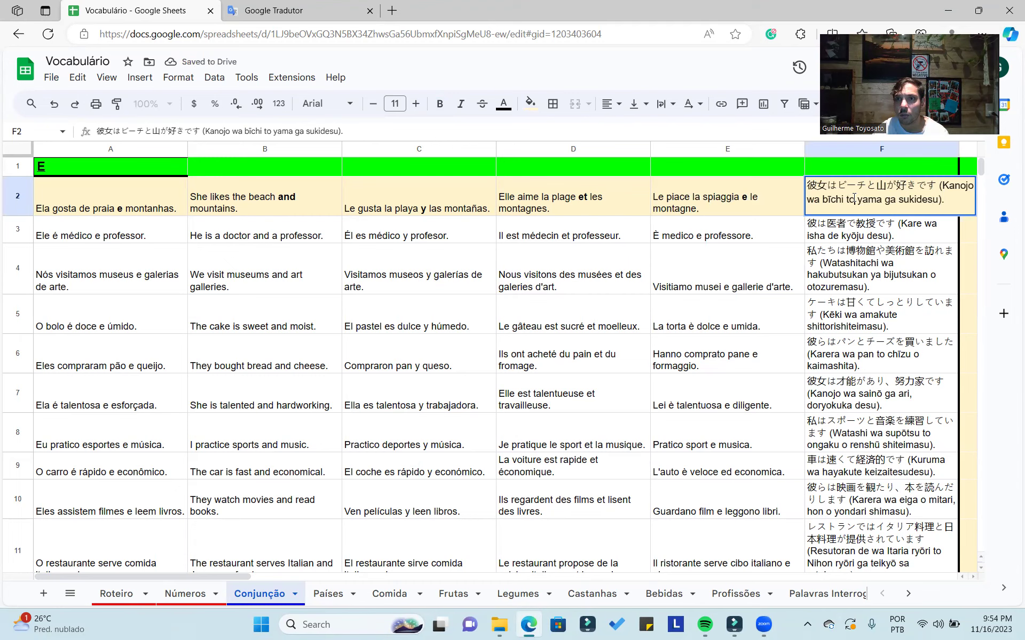
pyautogui.hotkey('ctrl', 'b')
pyautogui.click(592, 312)
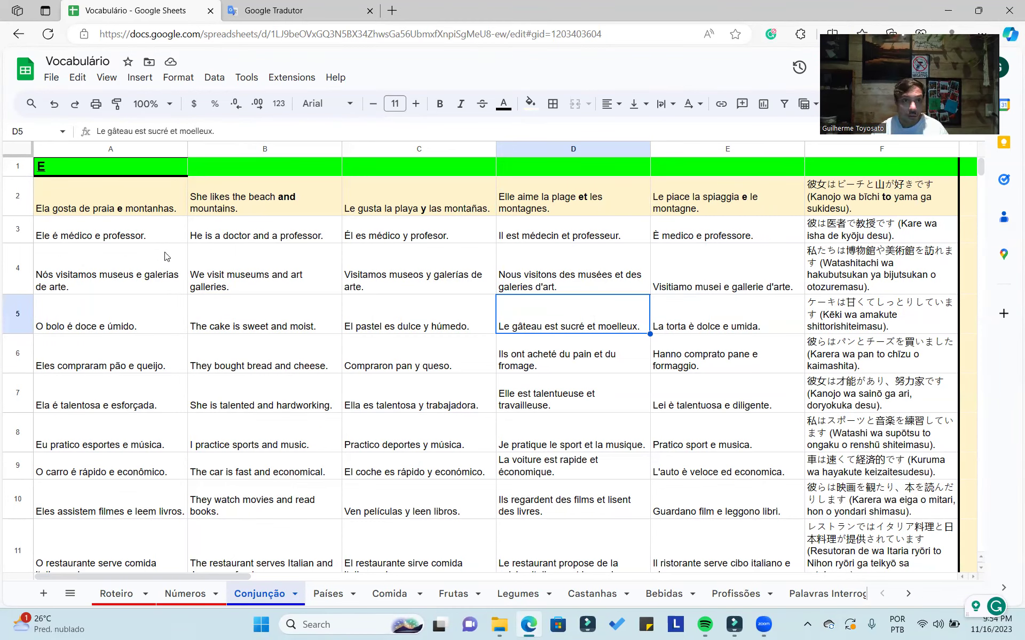
# Step: Bold the conjunctions "e" in cell A3, "and" in cell B3 and "y" in cell C3
pyautogui.click(21, 229)
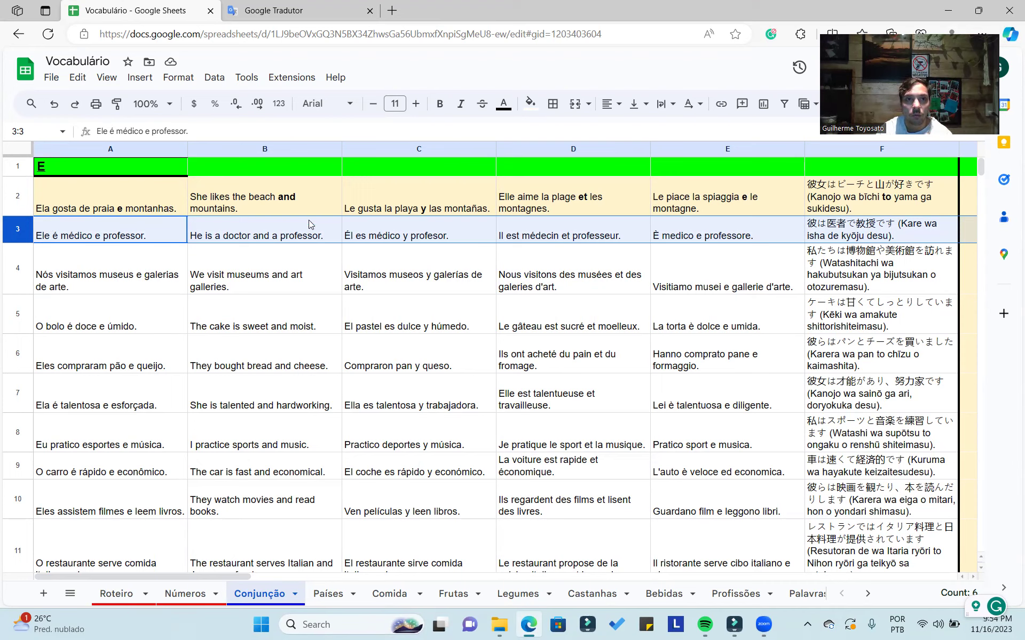
pyautogui.doubleClick(127, 226)
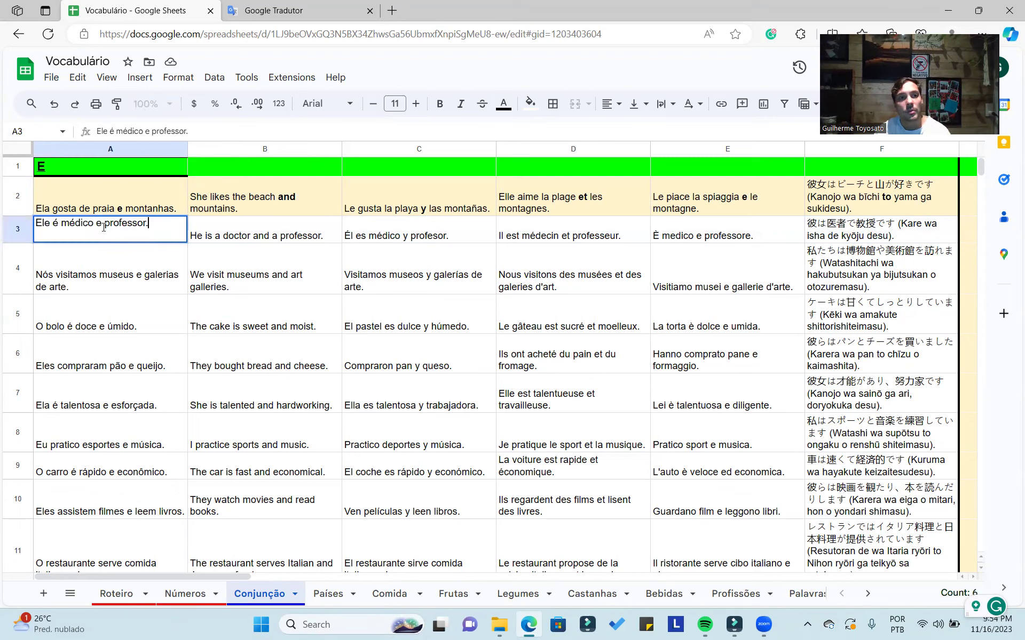
pyautogui.moveTo(101, 225); pyautogui.dragTo(93, 224)
pyautogui.hotkey('ctrl', 'b')
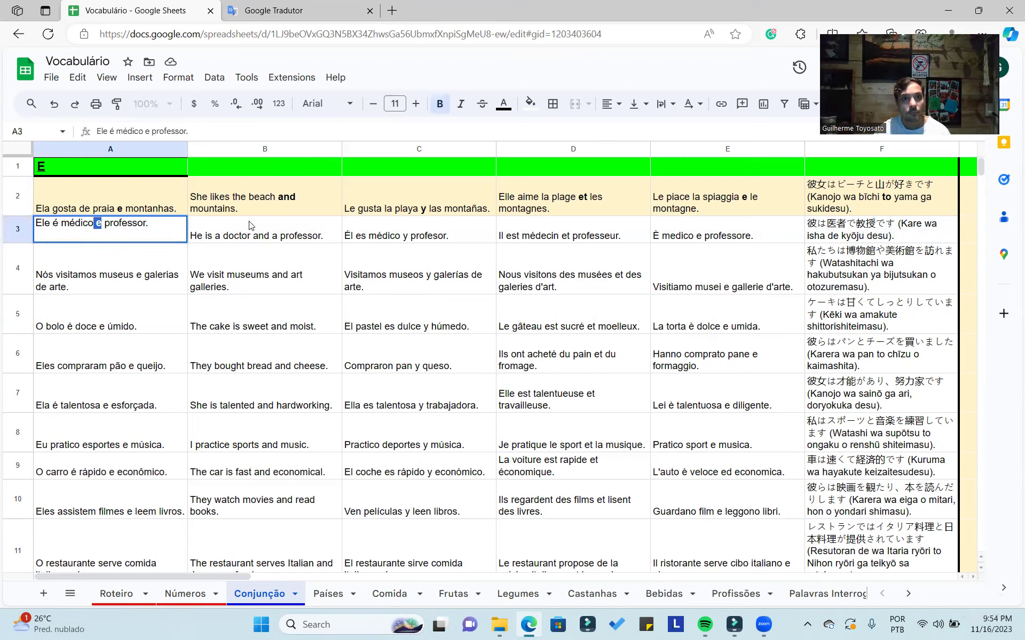
pyautogui.doubleClick(261, 227)
pyautogui.doubleClick(271, 222)
pyautogui.hotkey('ctrl', 'b')
pyautogui.click(433, 235)
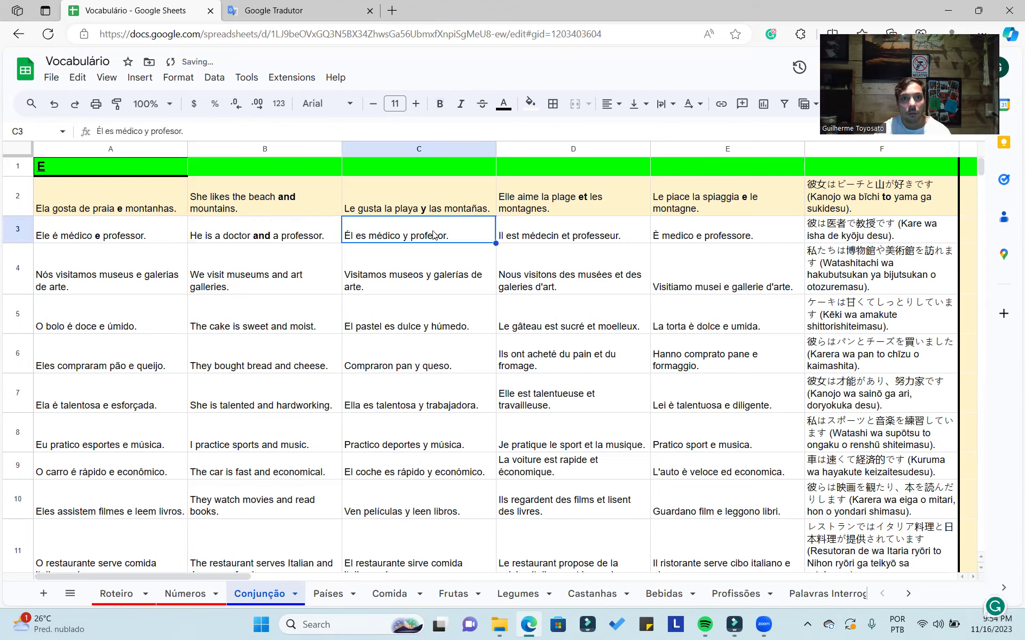
pyautogui.doubleClick(434, 235)
pyautogui.doubleClick(408, 223)
pyautogui.hotkey('ctrl', 'b')
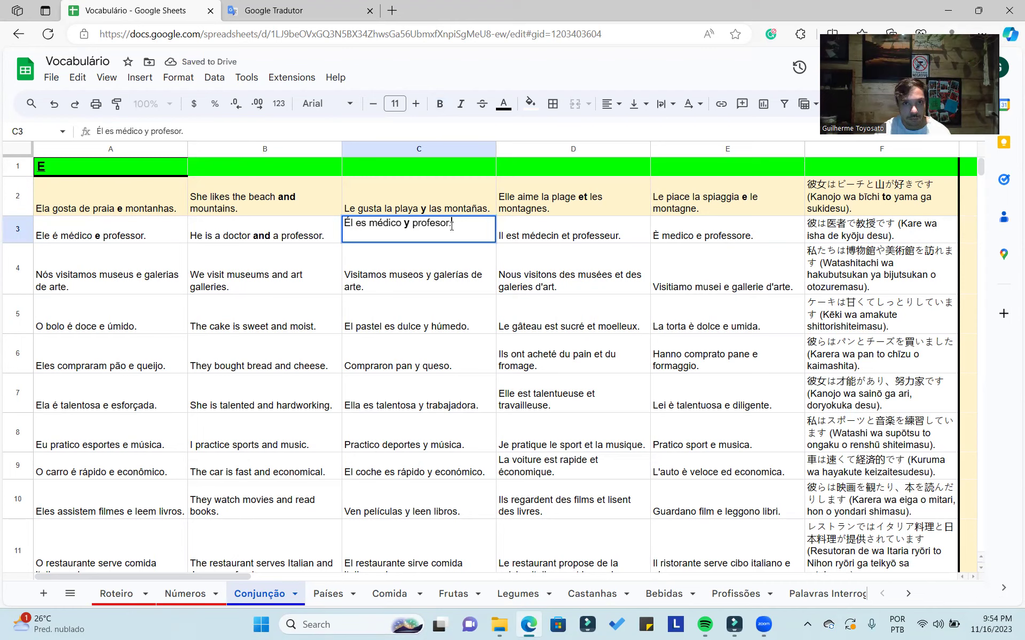
# Step: Copy the Spanish sentence from cell C3 into Google Translate, translate it from Spanish to Portuguese and listen to its pronunciation
pyautogui.press('Return')
pyautogui.press('Up')
pyautogui.hotkey('ctrl', 'c')
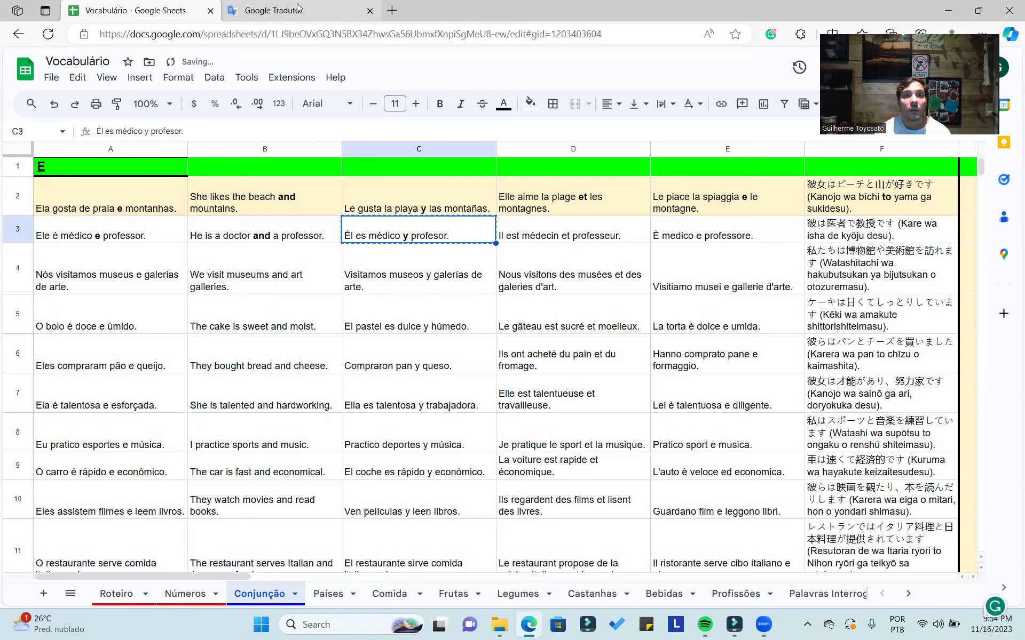
pyautogui.click(331, 12)
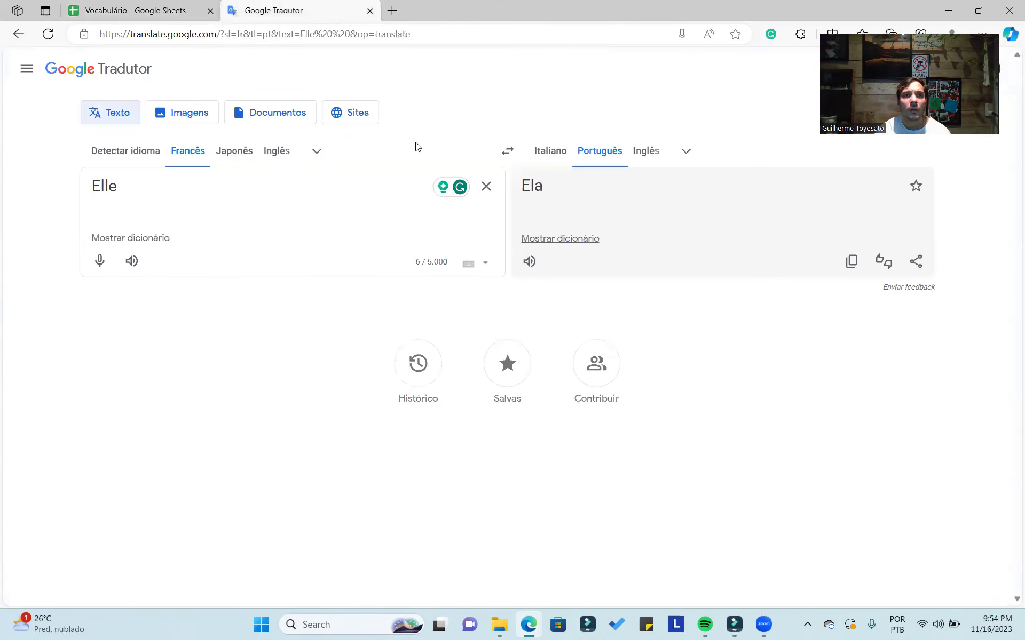
pyautogui.click(486, 186)
pyautogui.hotkey('ctrl', 'v')
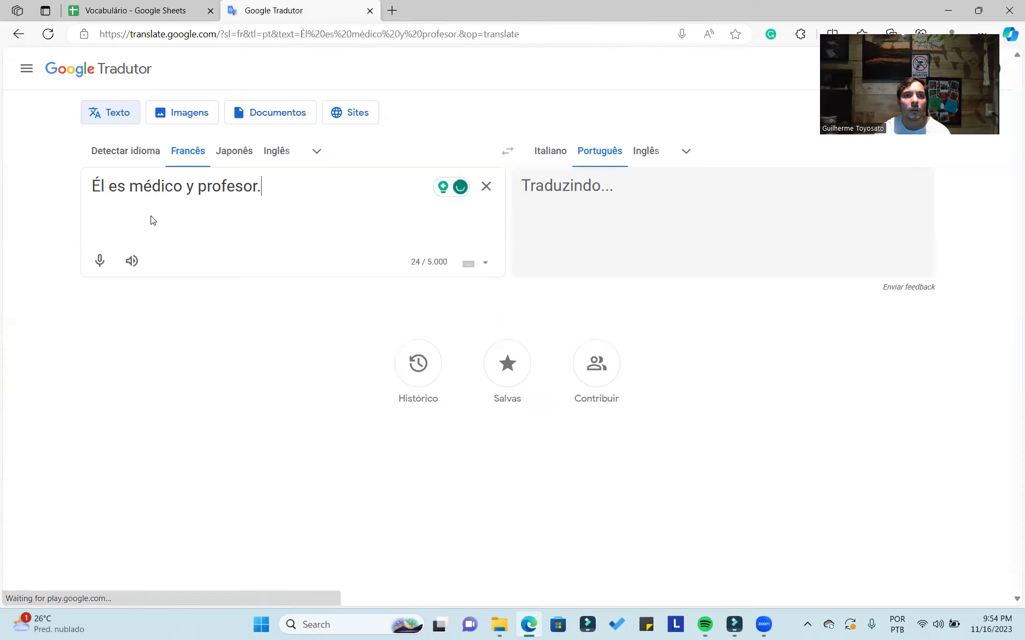
pyautogui.click(184, 222)
pyautogui.click(133, 265)
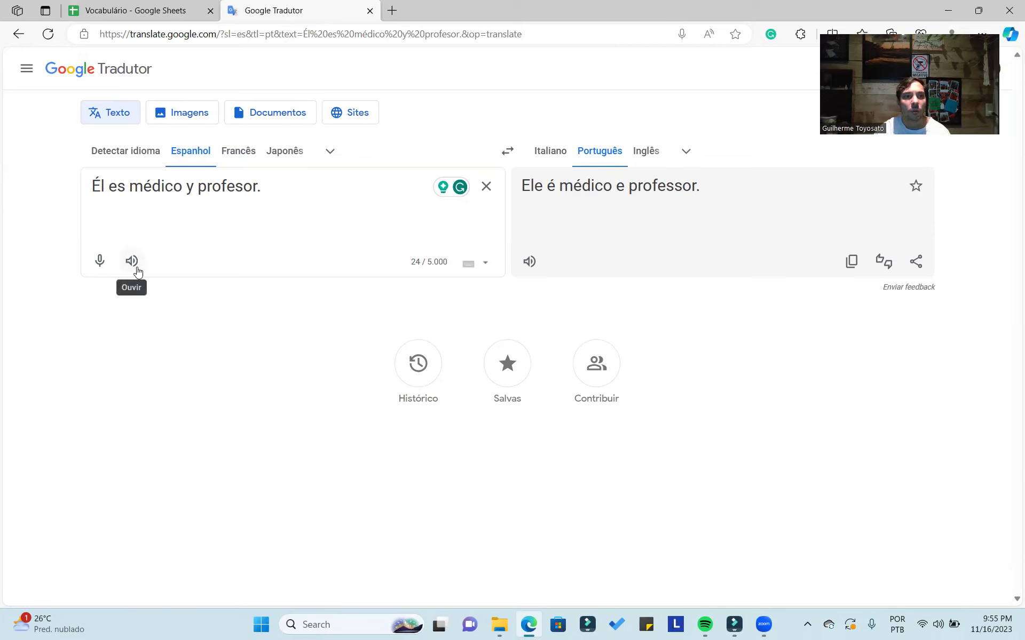
# Step: Shorten the Spanish source text to "Él" and listen to its pronunciation twice
pyautogui.moveTo(106, 185); pyautogui.dragTo(195, 300)
pyautogui.press('BackSpace')
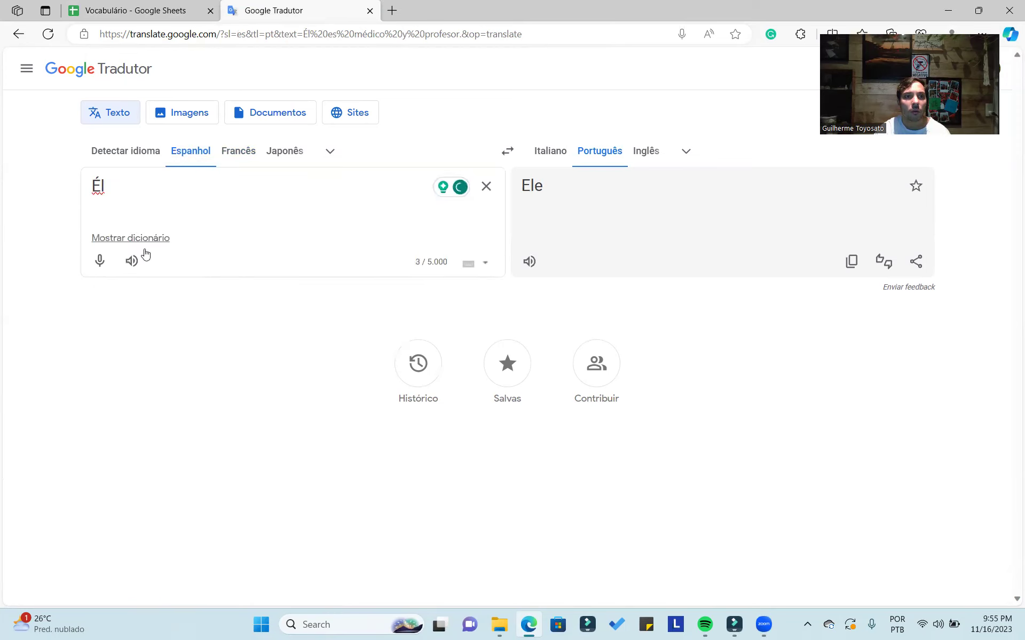
pyautogui.click(129, 261)
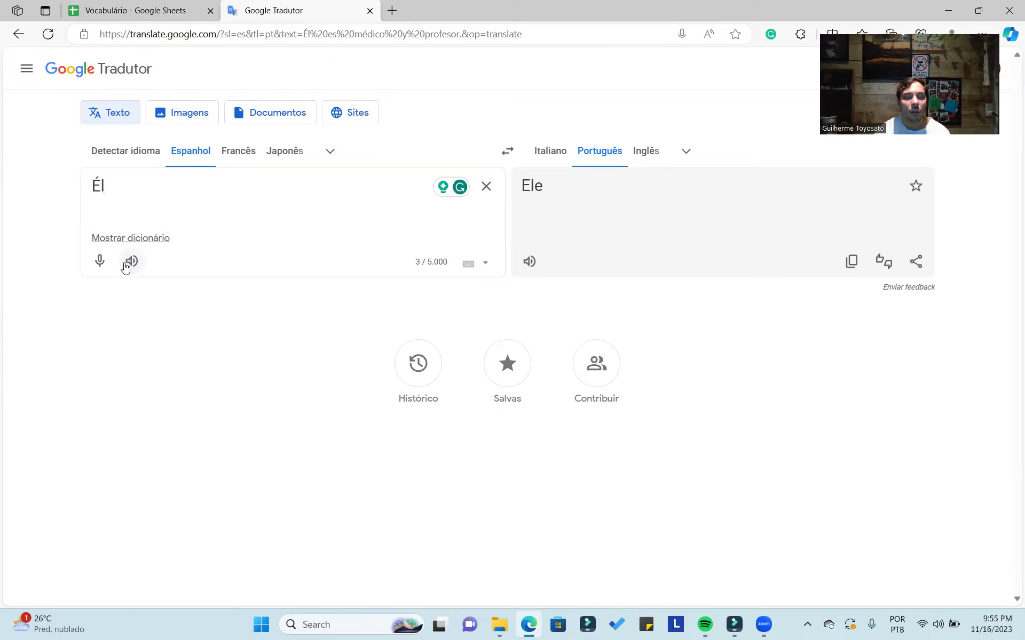
pyautogui.click(134, 262)
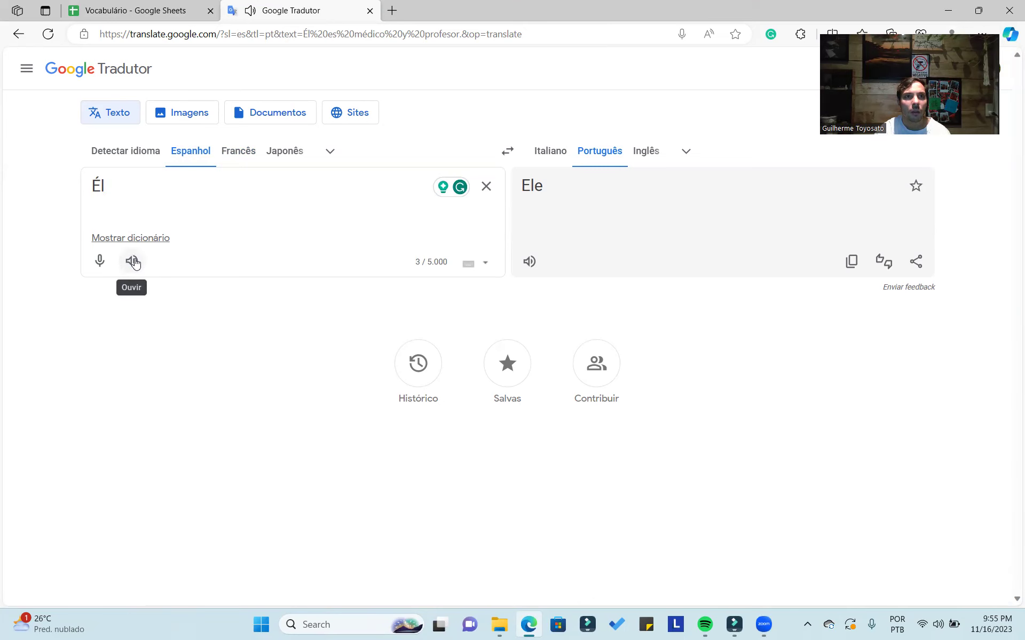
# Step: Copy the French sentence from cell D3 of the spreadsheet into Google Translate, set the source language to French and listen to its pronunciation
pyautogui.click(160, 12)
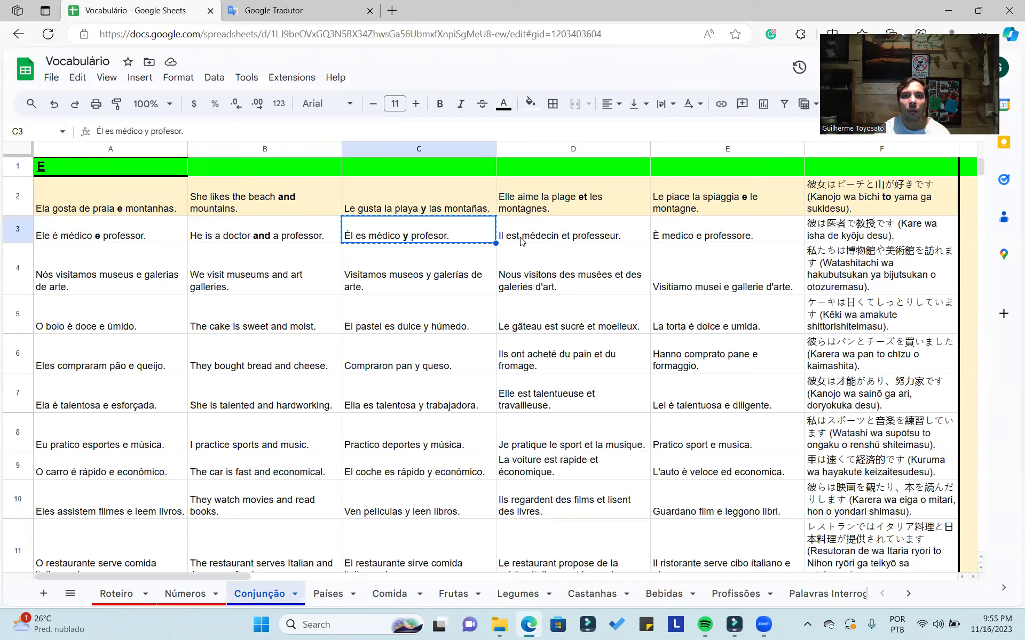
pyautogui.click(550, 238)
pyautogui.hotkey('ctrl', 'c')
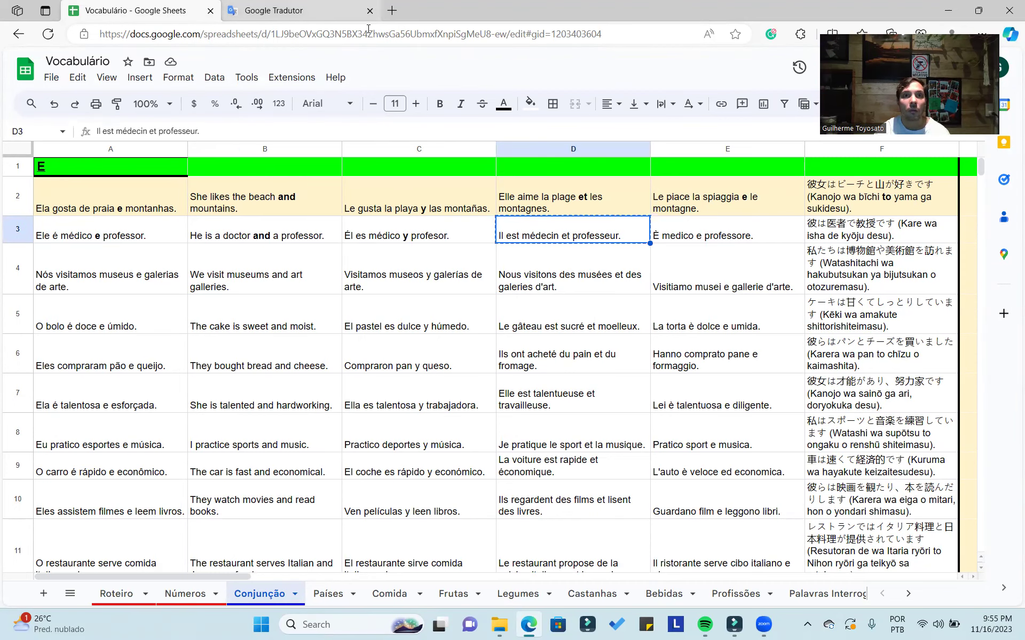
pyautogui.click(330, 11)
pyautogui.click(486, 187)
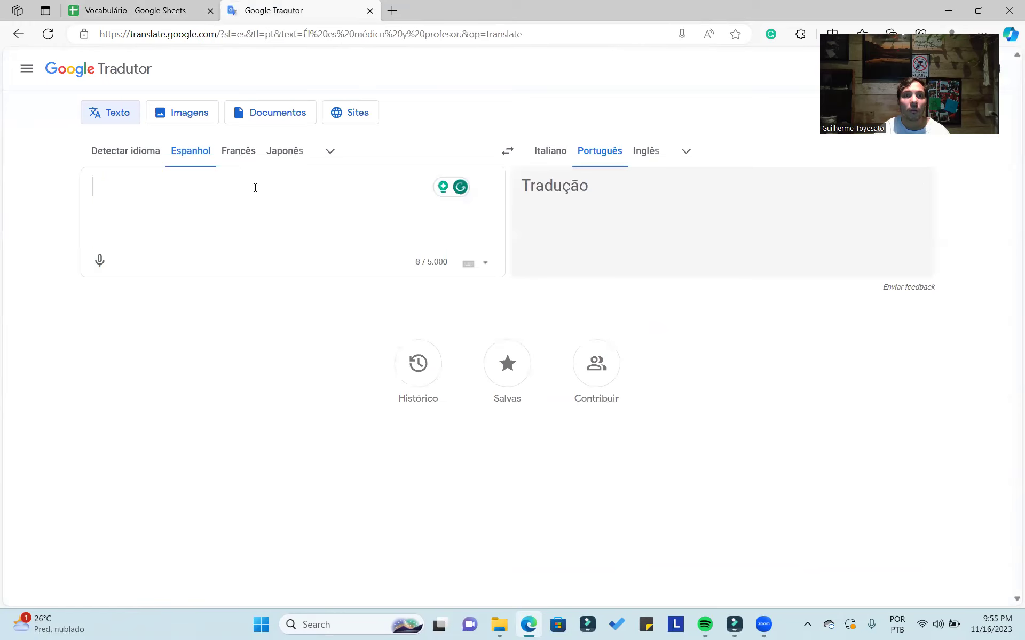
pyautogui.hotkey('ctrl', 'v')
pyautogui.click(249, 160)
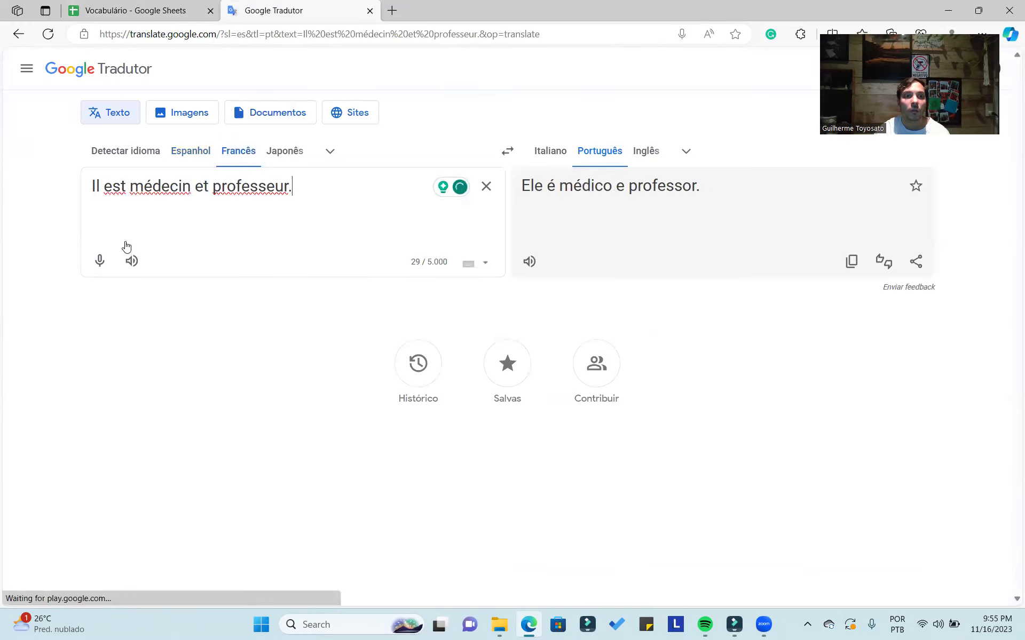
pyautogui.click(131, 262)
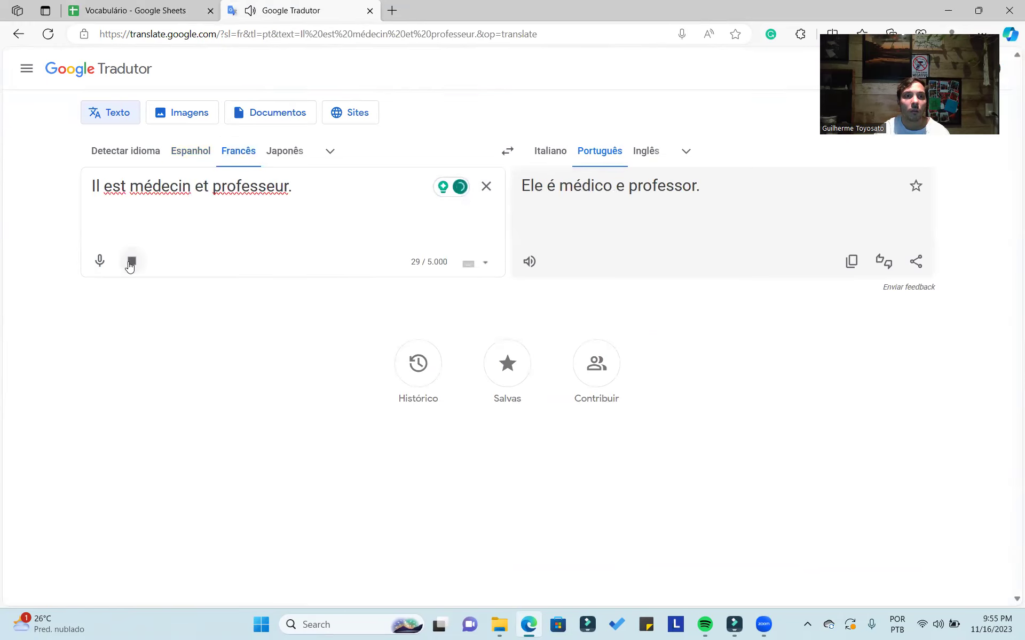
# Step: Copy the Italian sentence from cell E3 of the spreadsheet into Google Translate, set the source language to Italian and listen to its pronunciation
pyautogui.click(160, 16)
pyautogui.click(708, 243)
pyautogui.hotkey('ctrl', 'c')
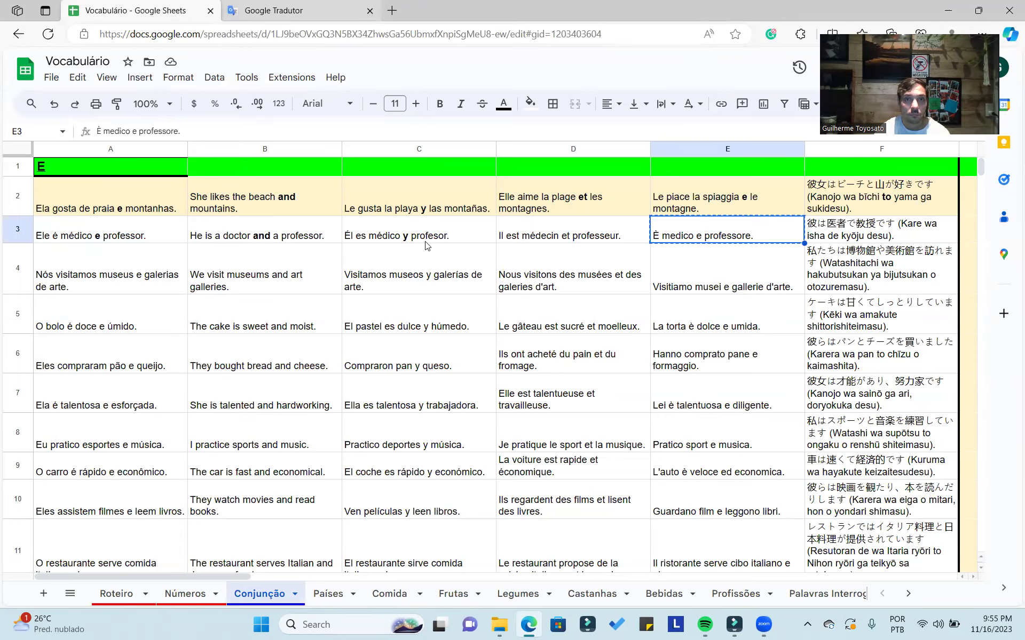
pyautogui.click(303, 16)
pyautogui.click(486, 187)
pyautogui.hotkey('ctrl', 'v')
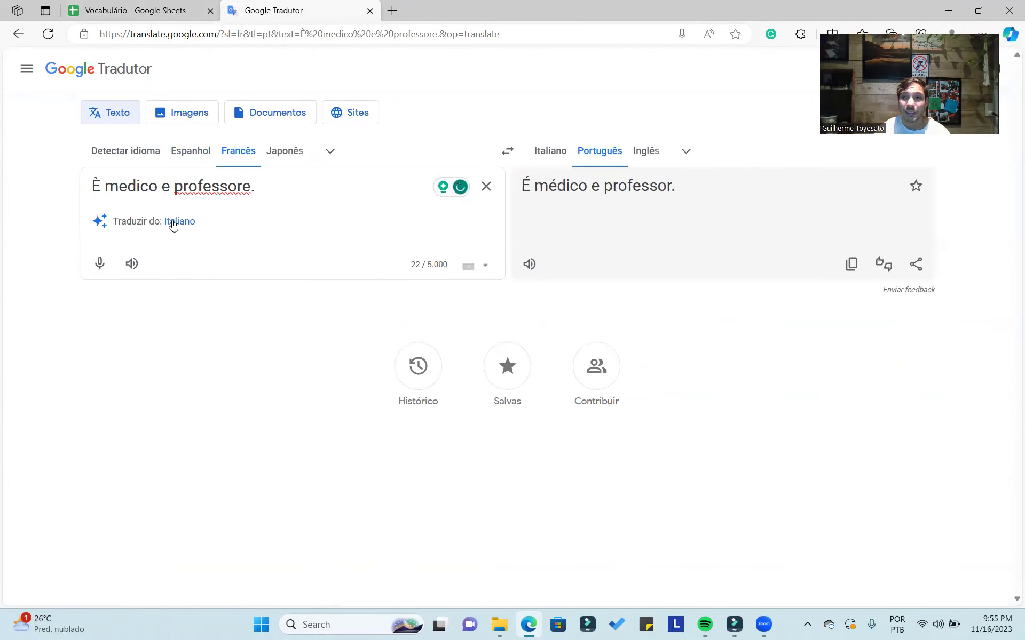
pyautogui.click(173, 222)
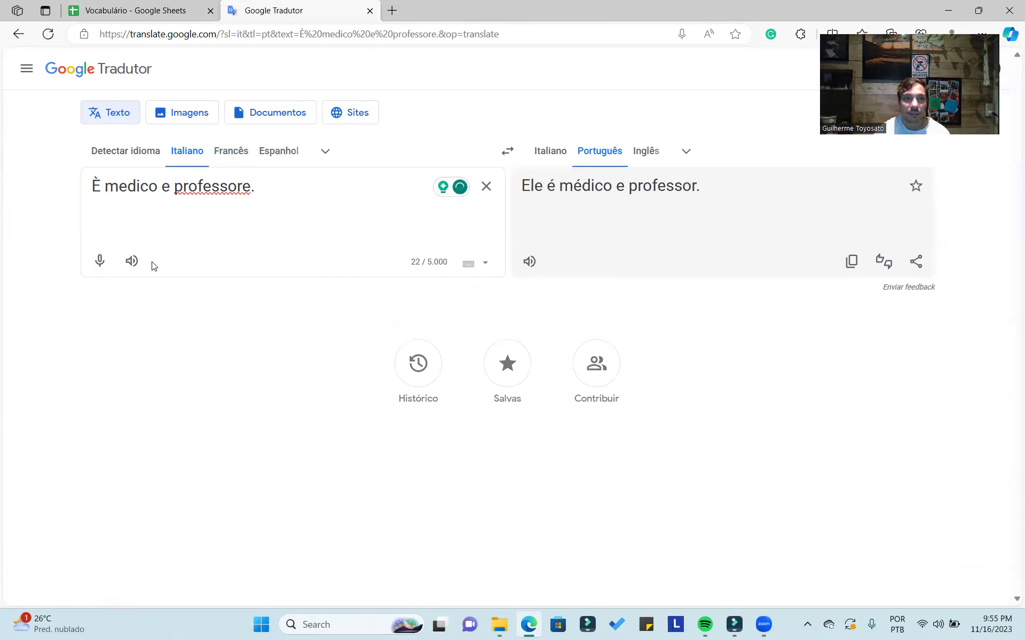
pyautogui.click(127, 264)
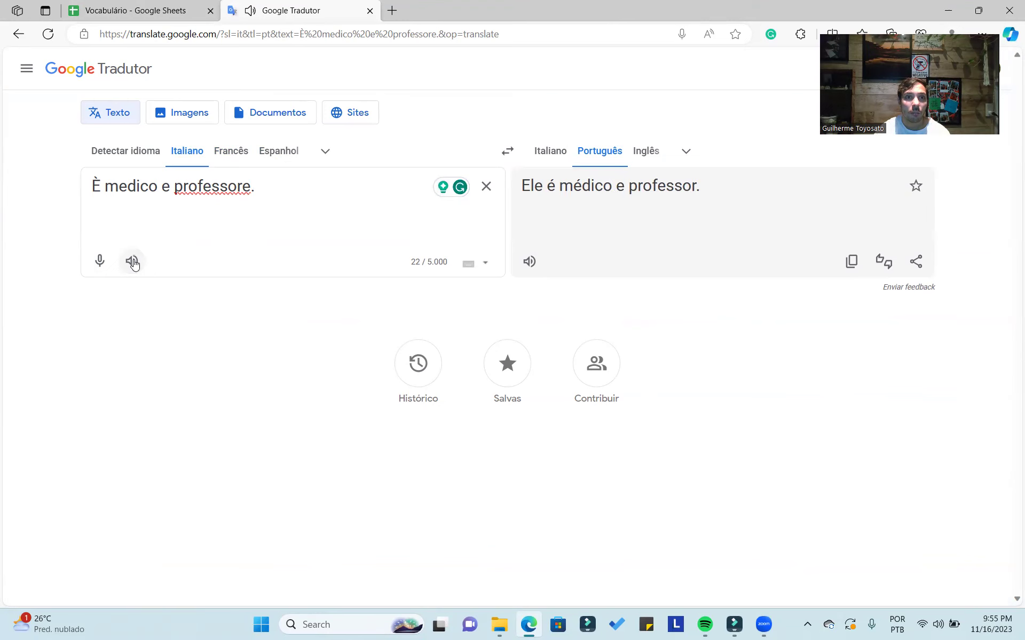
# Step: Copy the Japanese sentence from cell F3 of the spreadsheet into Google Translate and set the source language to Japanese
pyautogui.click(182, 12)
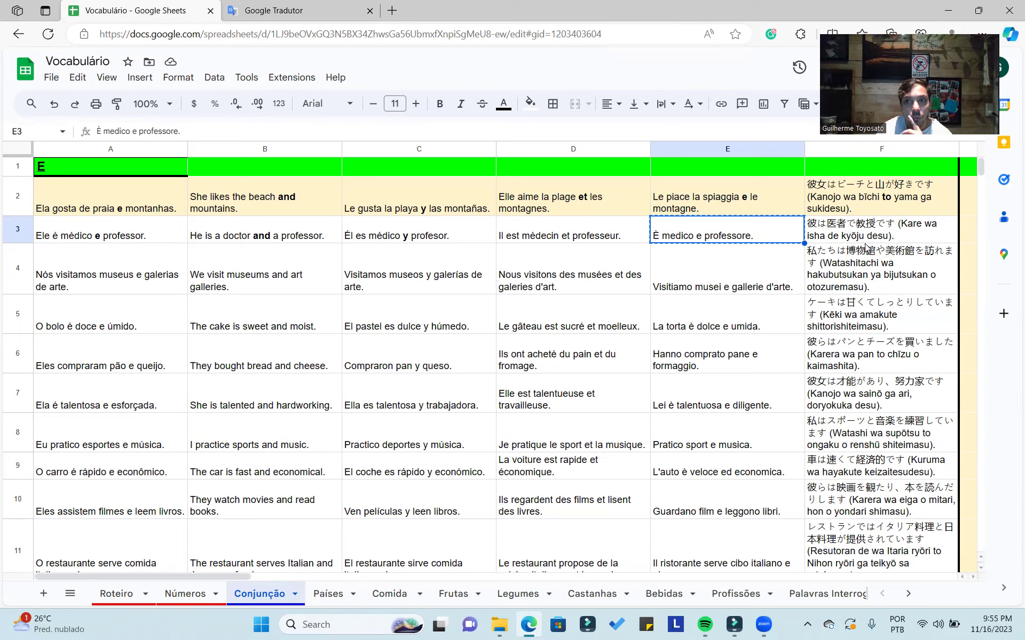
pyautogui.click(907, 237)
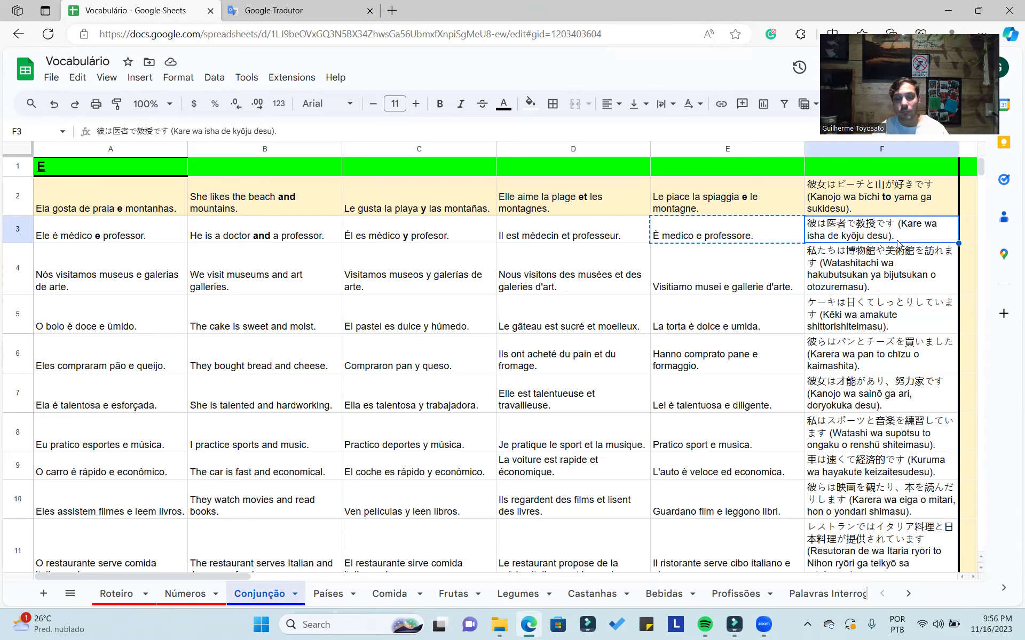
pyautogui.hotkey('ctrl', 'c')
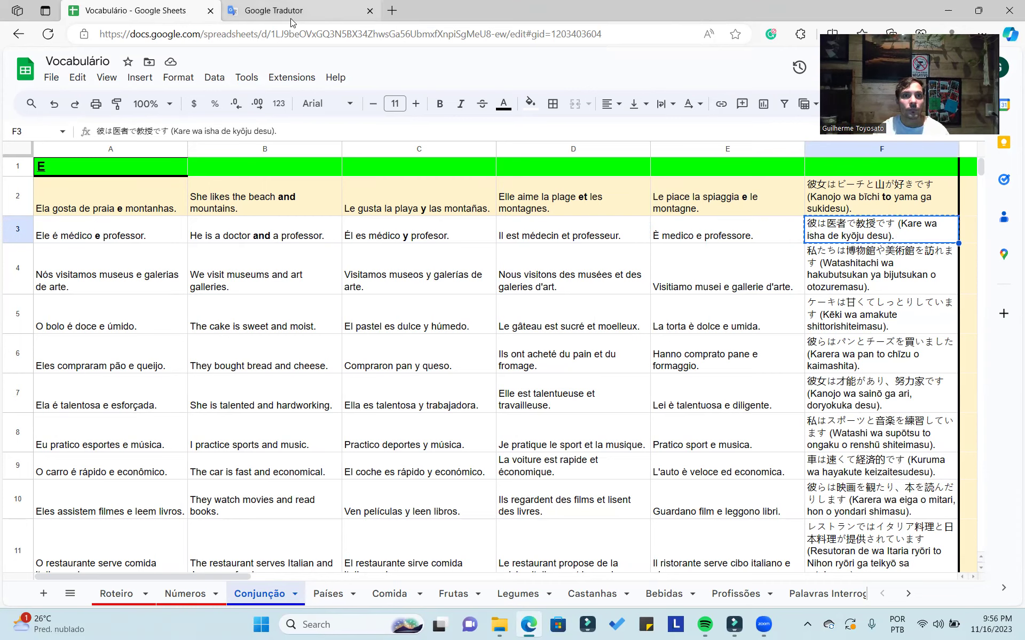
pyautogui.click(352, 11)
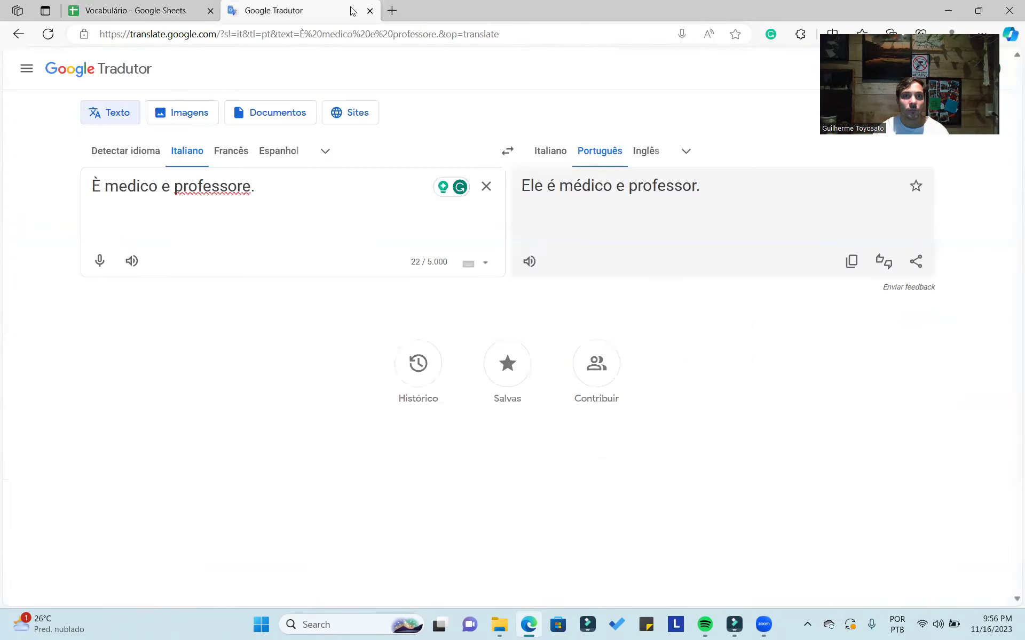
pyautogui.click(485, 187)
pyautogui.hotkey('ctrl', 'v')
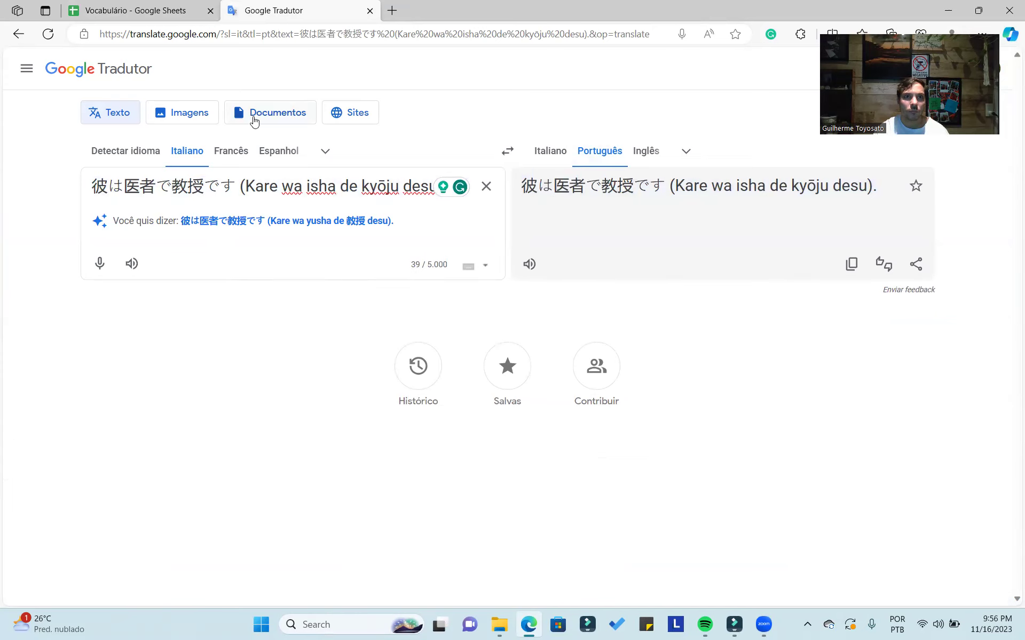
pyautogui.click(325, 153)
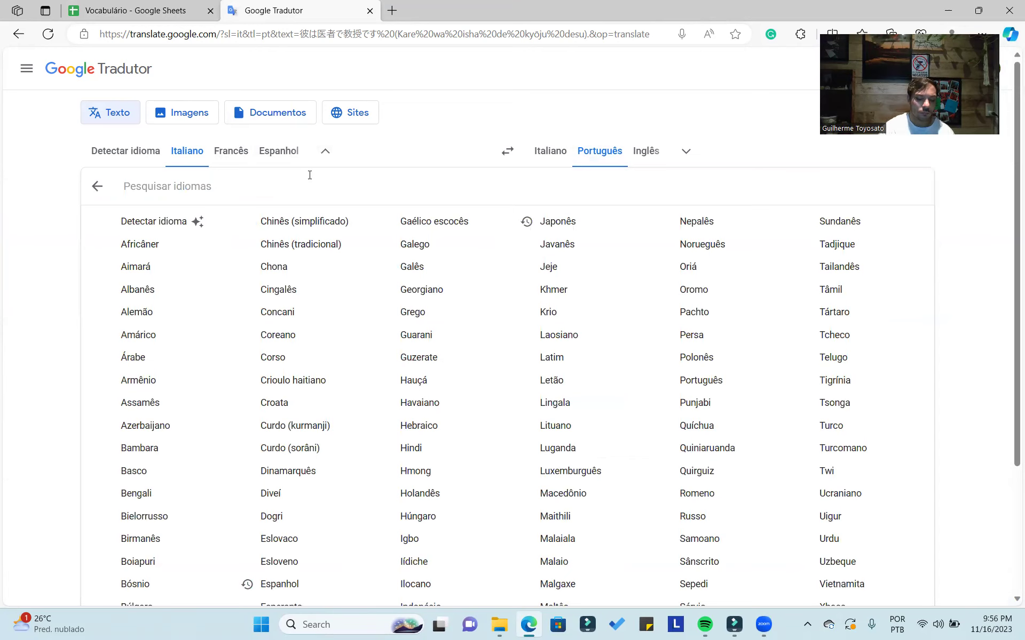
pyautogui.write('japo')
pyautogui.click(171, 222)
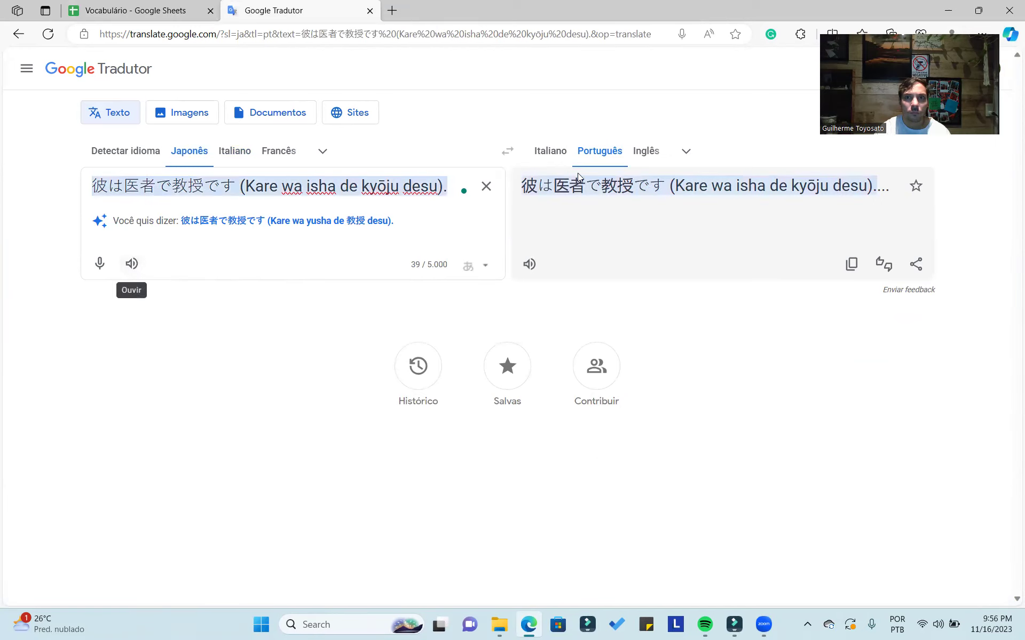
# Step: Reselect Portuguese as the target language and accept the suggested correction "Kare wa yusha de 教授 desu" for the Japanese source text
pyautogui.click(554, 155)
pyautogui.click(592, 151)
pyautogui.click(352, 235)
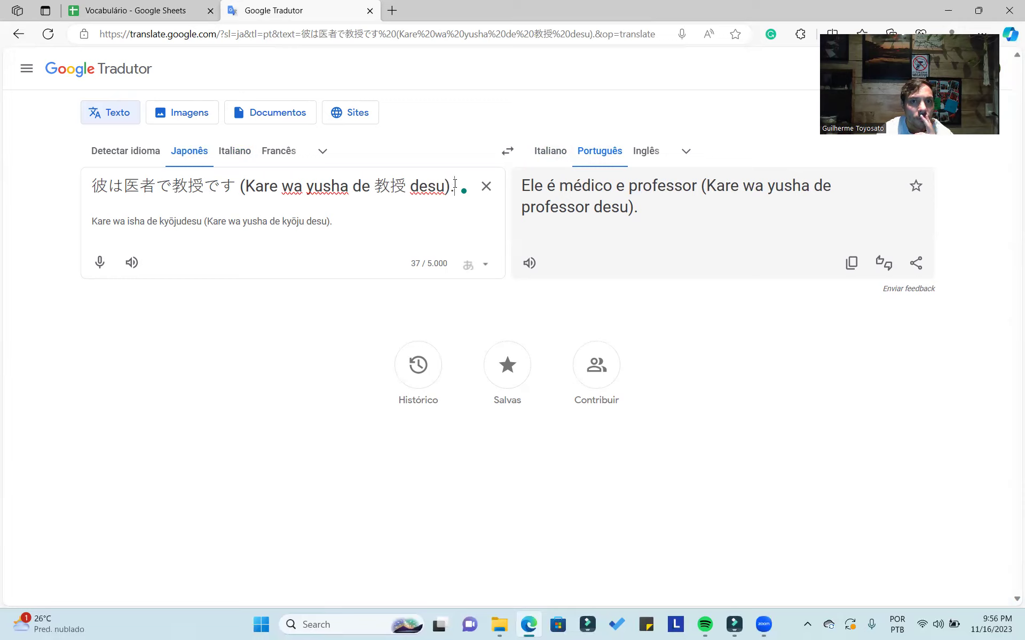
# Step: Delete the romanized text in parentheses from the Japanese source text, leaving 彼は医者で教授です, and return to the vocabulary spreadsheet
pyautogui.moveTo(453, 187); pyautogui.dragTo(241, 182)
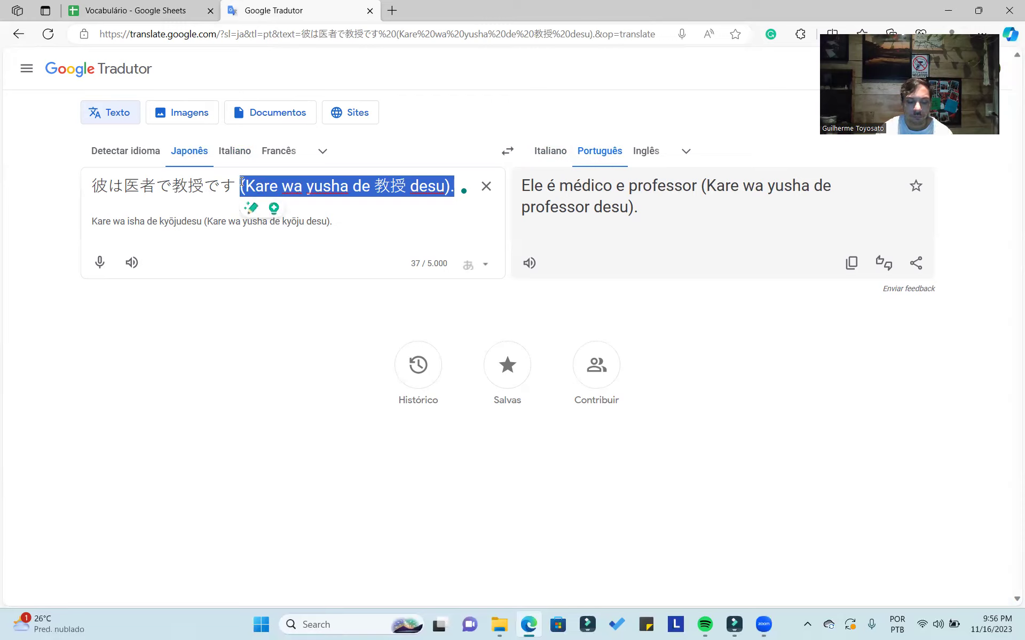
pyautogui.press('BackSpace')
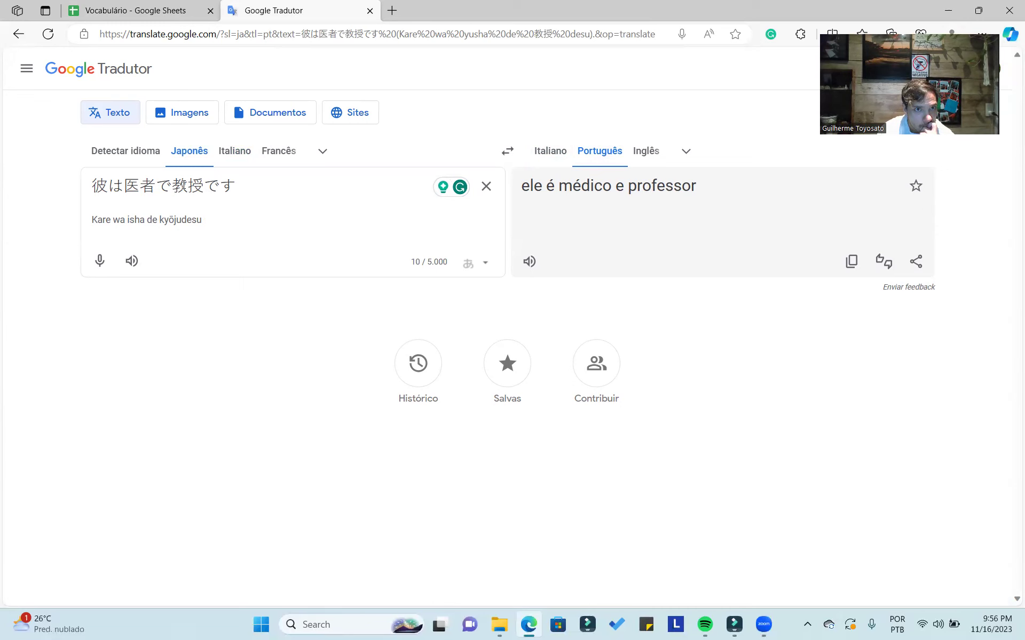
pyautogui.click(136, 10)
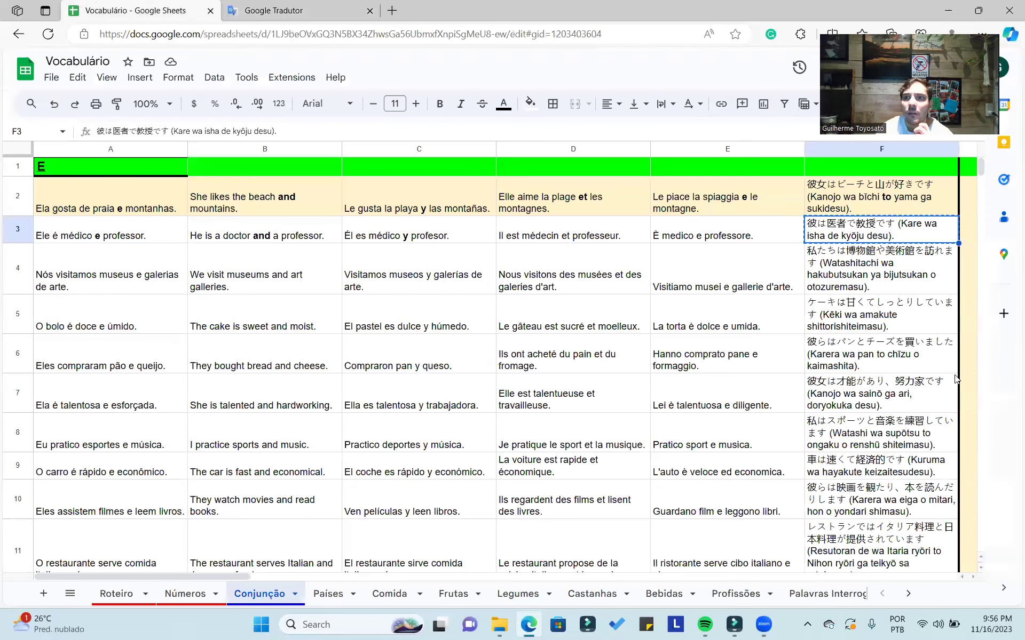
# Step: Try to bold the で of です at the end of the Japanese sentence in cell F3
pyautogui.doubleClick(890, 224)
pyautogui.doubleClick(882, 225)
pyautogui.hotkey('ctrl', 'b')
pyautogui.click(887, 292)
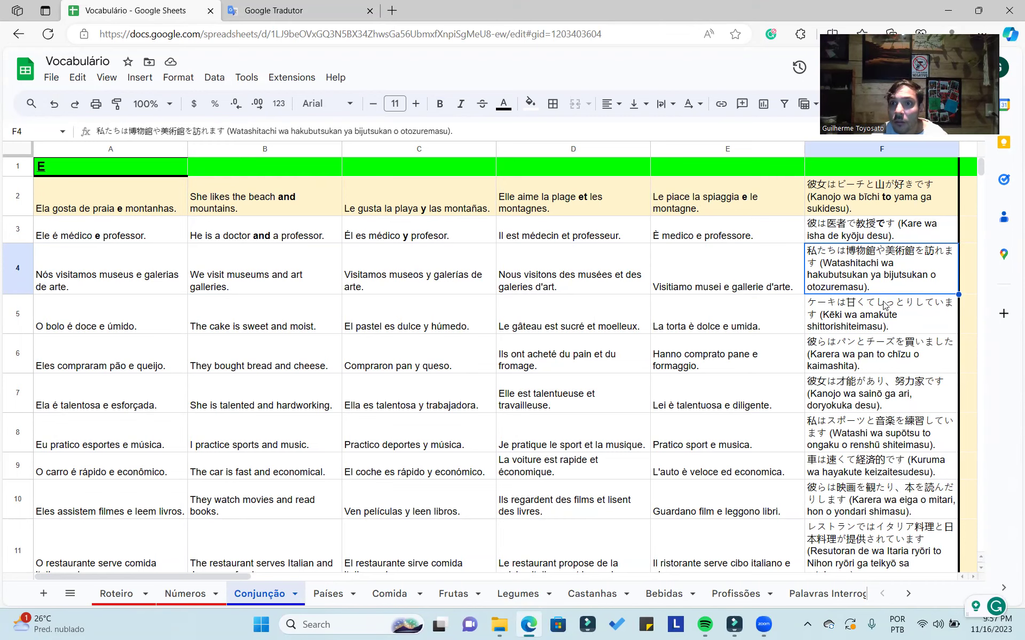
# Step: Bold the で that joins 医者 and 教授 in the Japanese sentence in cell F3
pyautogui.click(846, 237)
pyautogui.doubleClick(856, 224)
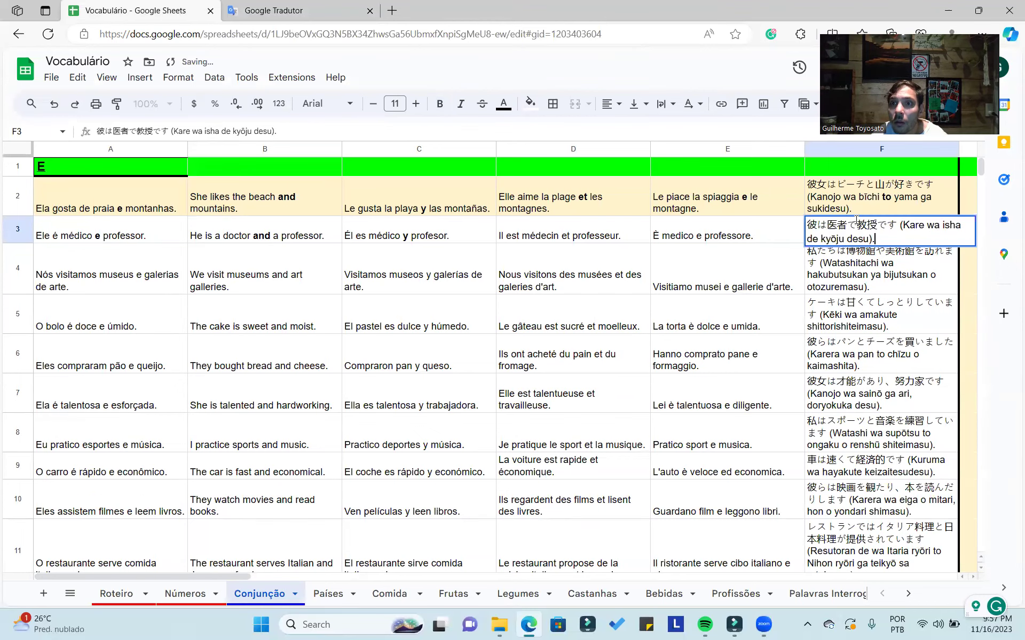
pyautogui.doubleClick(852, 225)
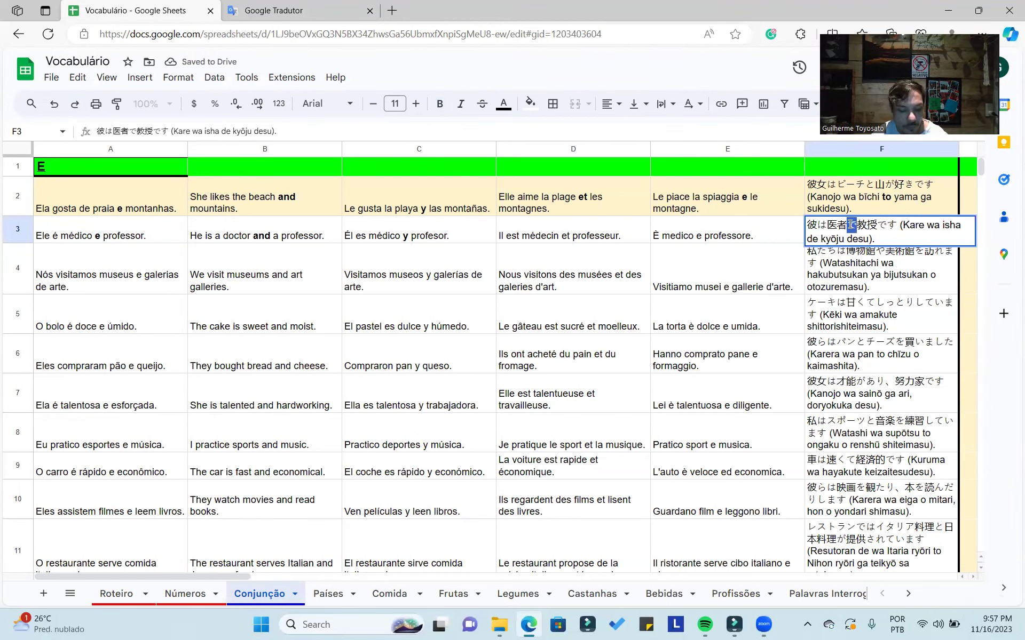
pyautogui.hotkey('ctrl', 'b')
pyautogui.click(740, 329)
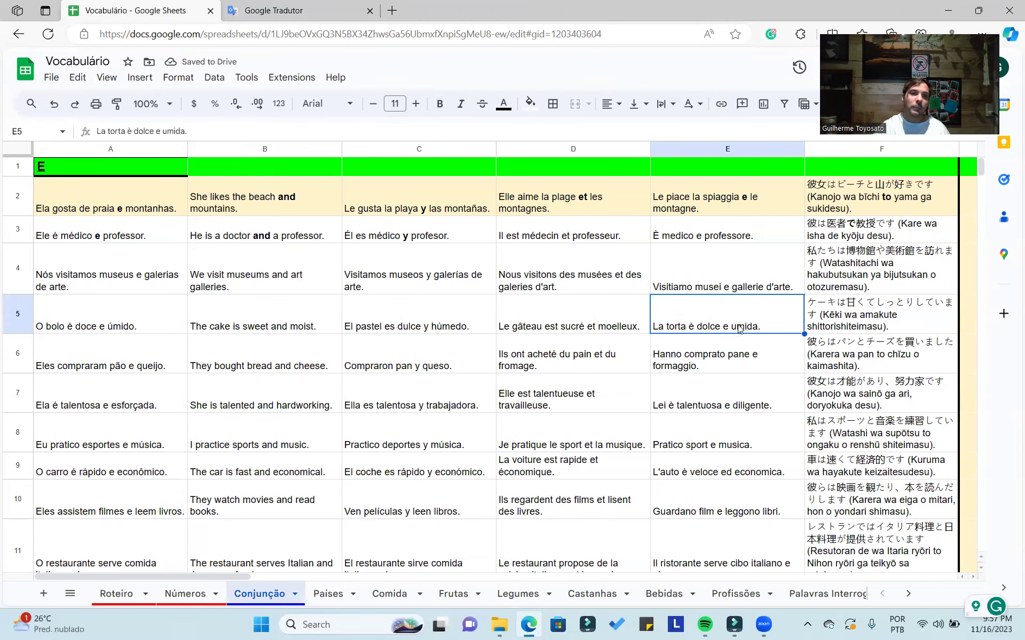
# Step: Fill the whole of row 3 with the same light yellow used for row 2
pyautogui.click(22, 229)
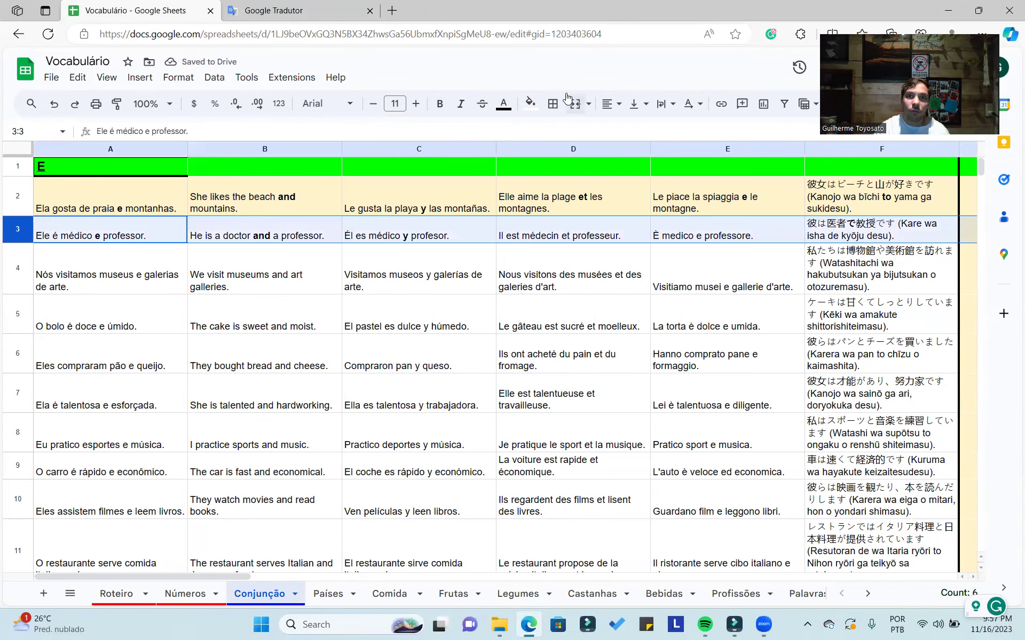
pyautogui.click(539, 105)
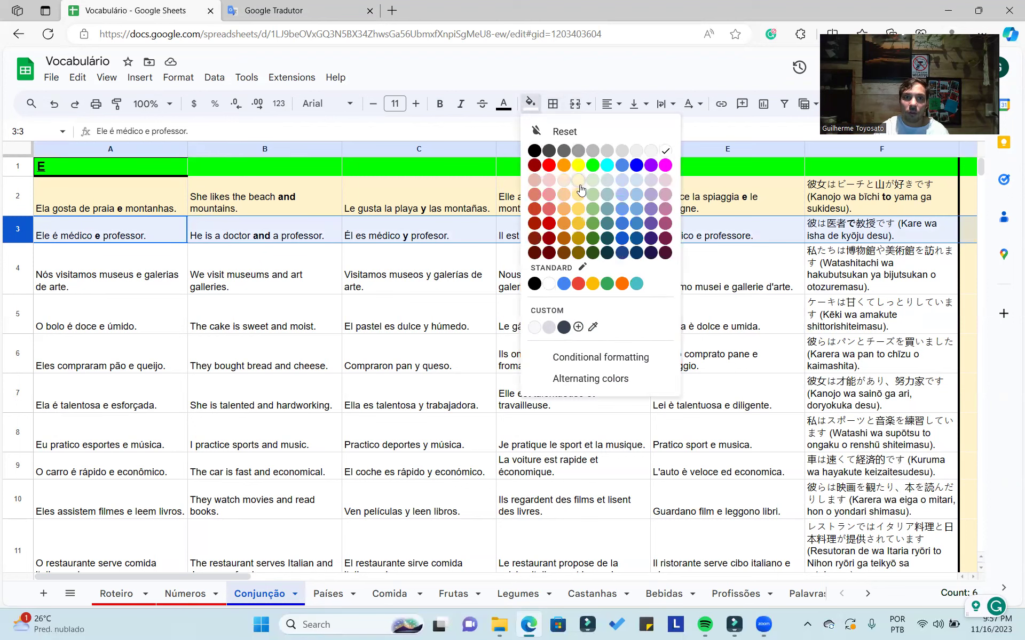
pyautogui.click(579, 181)
pyautogui.click(535, 330)
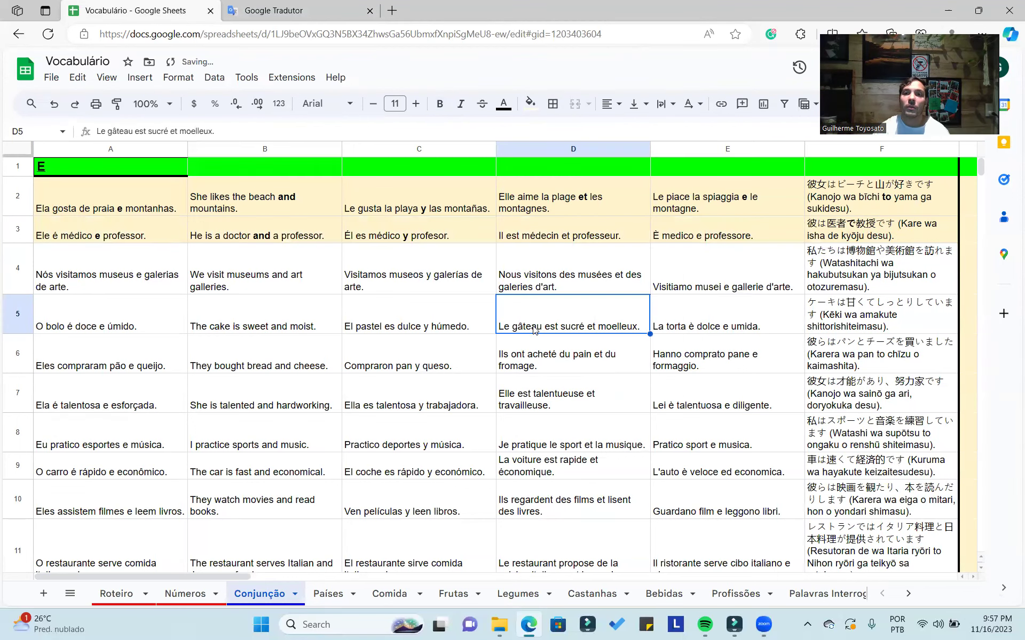
# Step: Bold the conjunction "et" in the French sentence in cell D3
pyautogui.click(571, 239)
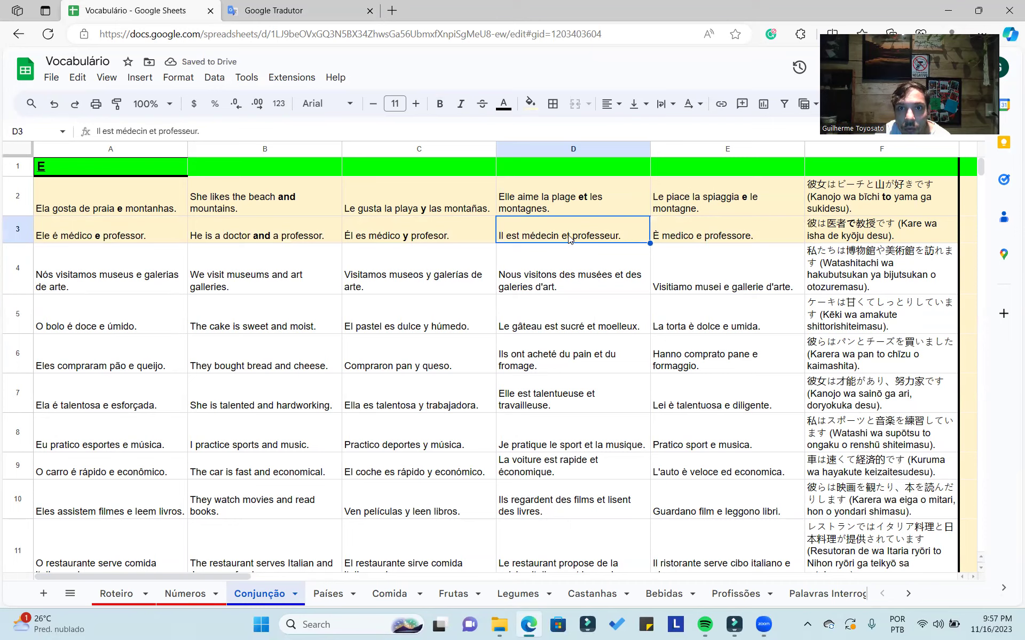
pyautogui.doubleClick(570, 239)
pyautogui.doubleClick(569, 223)
pyautogui.hotkey('ctrl', 'b')
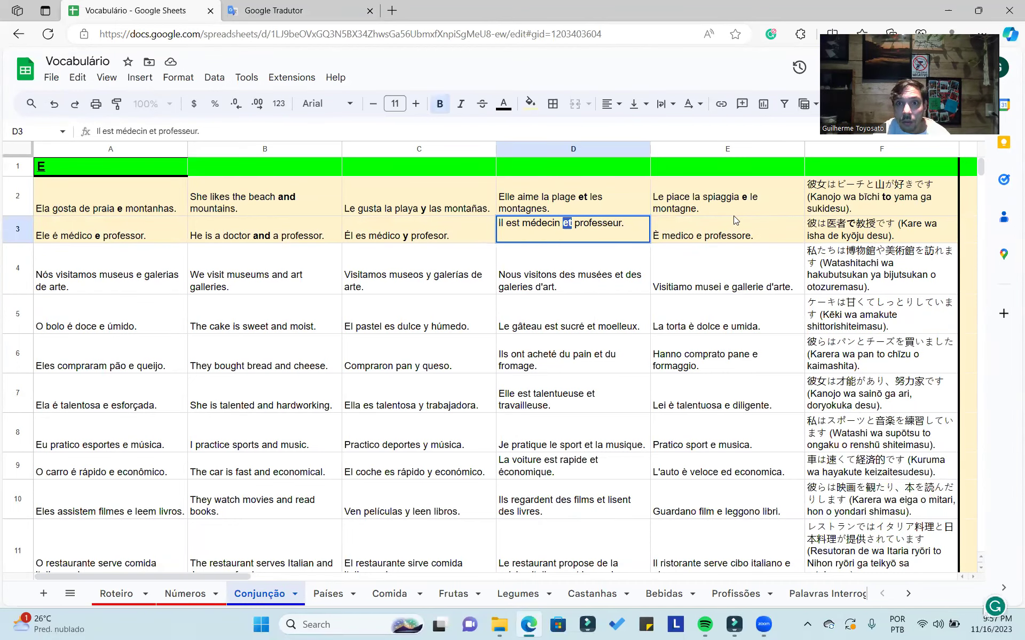
# Step: Bold the conjunction "e" in the Italian sentence in cell E3
pyautogui.click(733, 215)
pyautogui.doubleClick(733, 216)
pyautogui.doubleClick(729, 229)
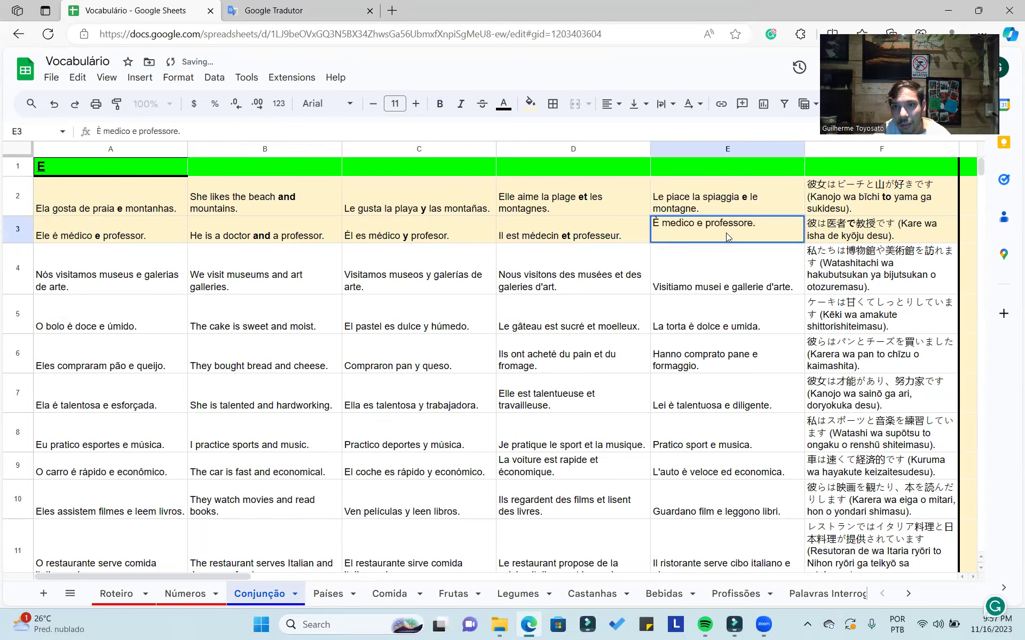
pyautogui.doubleClick(700, 223)
pyautogui.hotkey('ctrl', 'b')
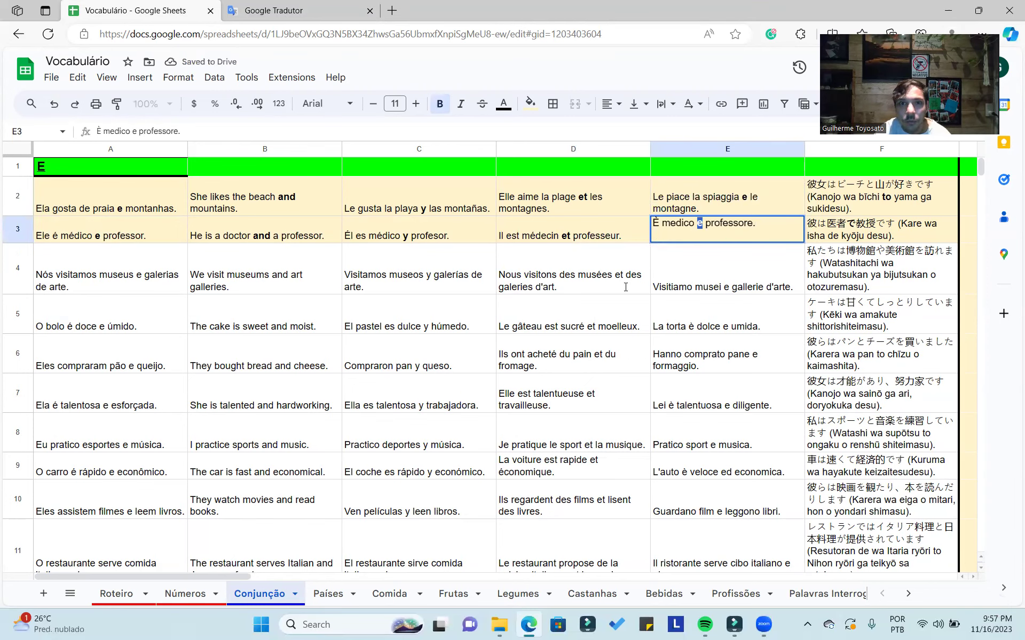
pyautogui.click(619, 291)
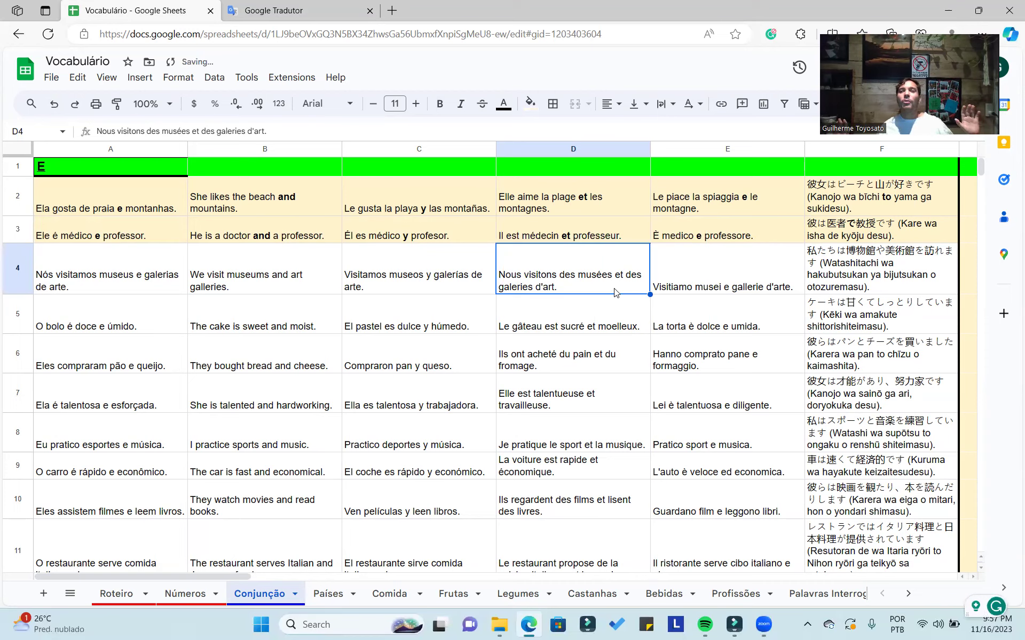